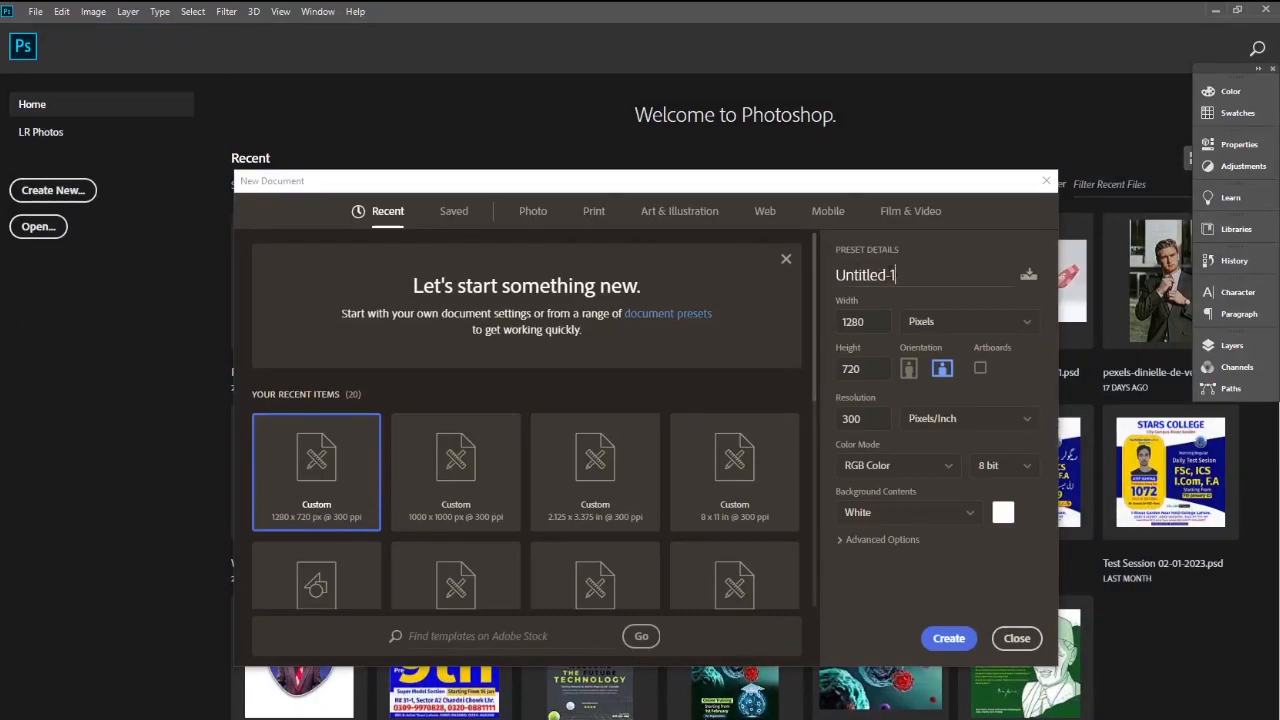
Create a new document named Social Media Ads from the recent 1000 x 1000 px, 300 ppi preset and show it in full-screen mode.
key("BackSpace")
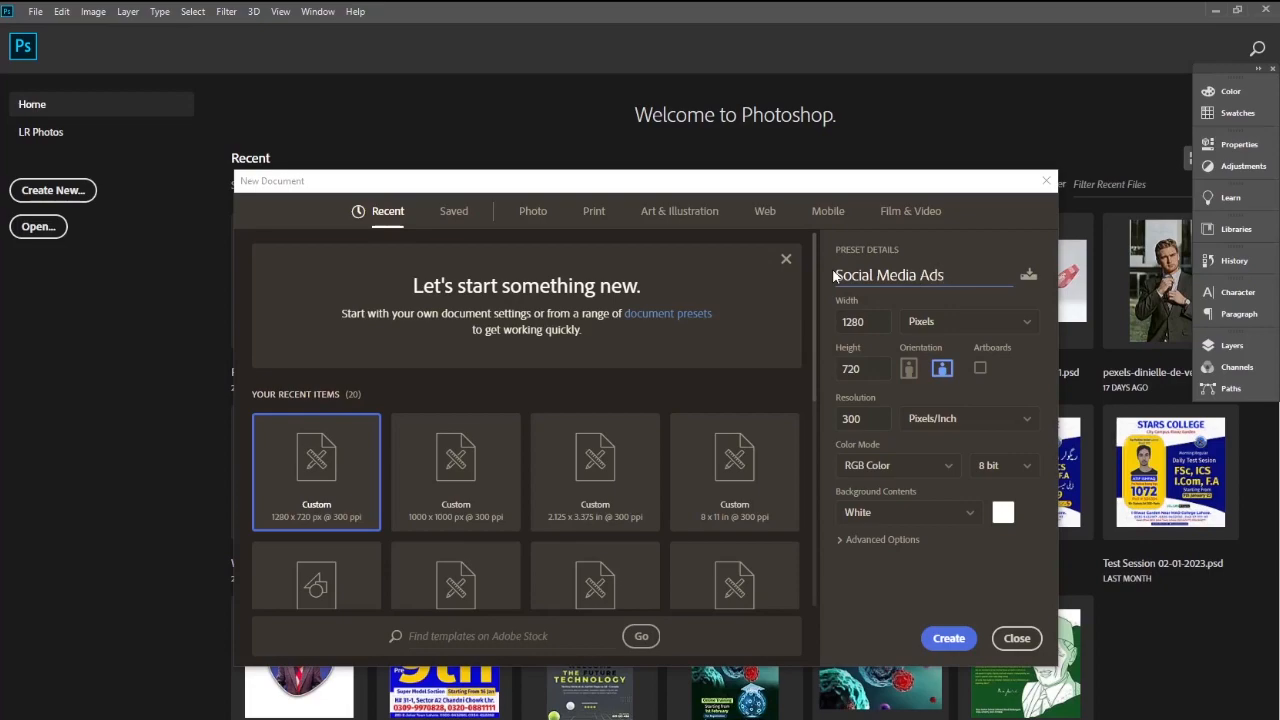
type("Social Media Ads")
left_click(961, 329)
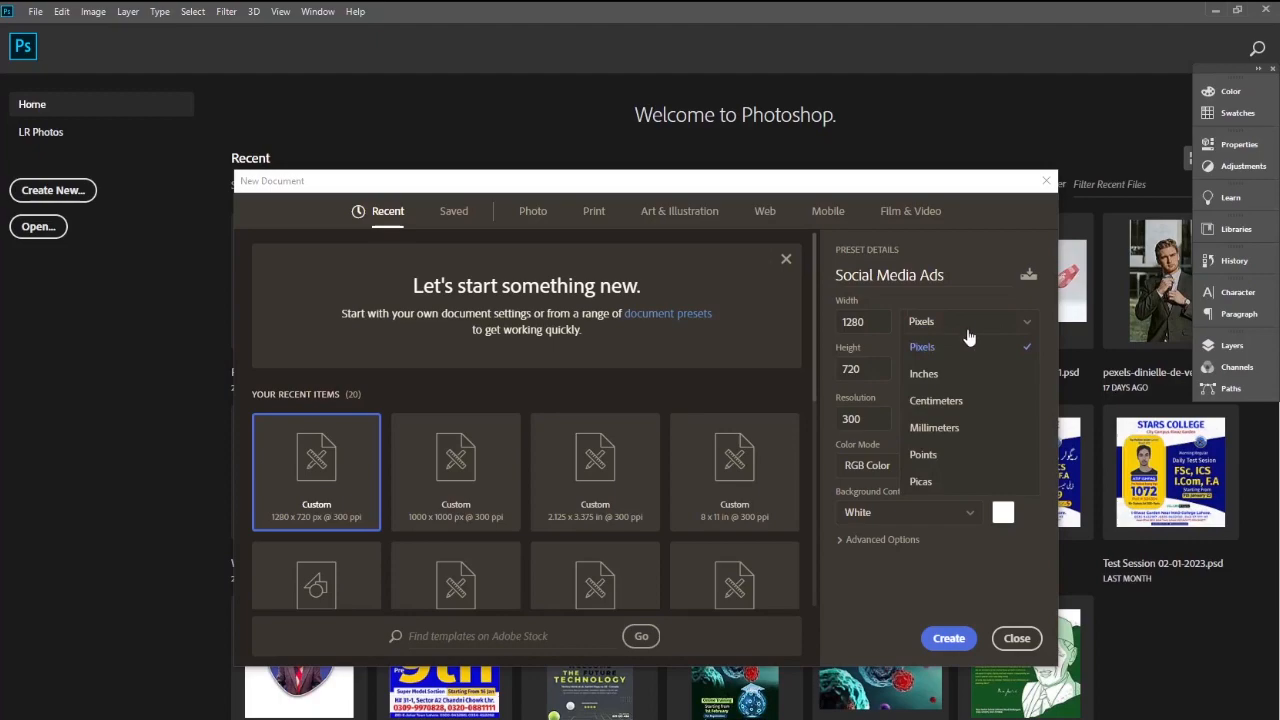
left_click(940, 372)
left_click(475, 494)
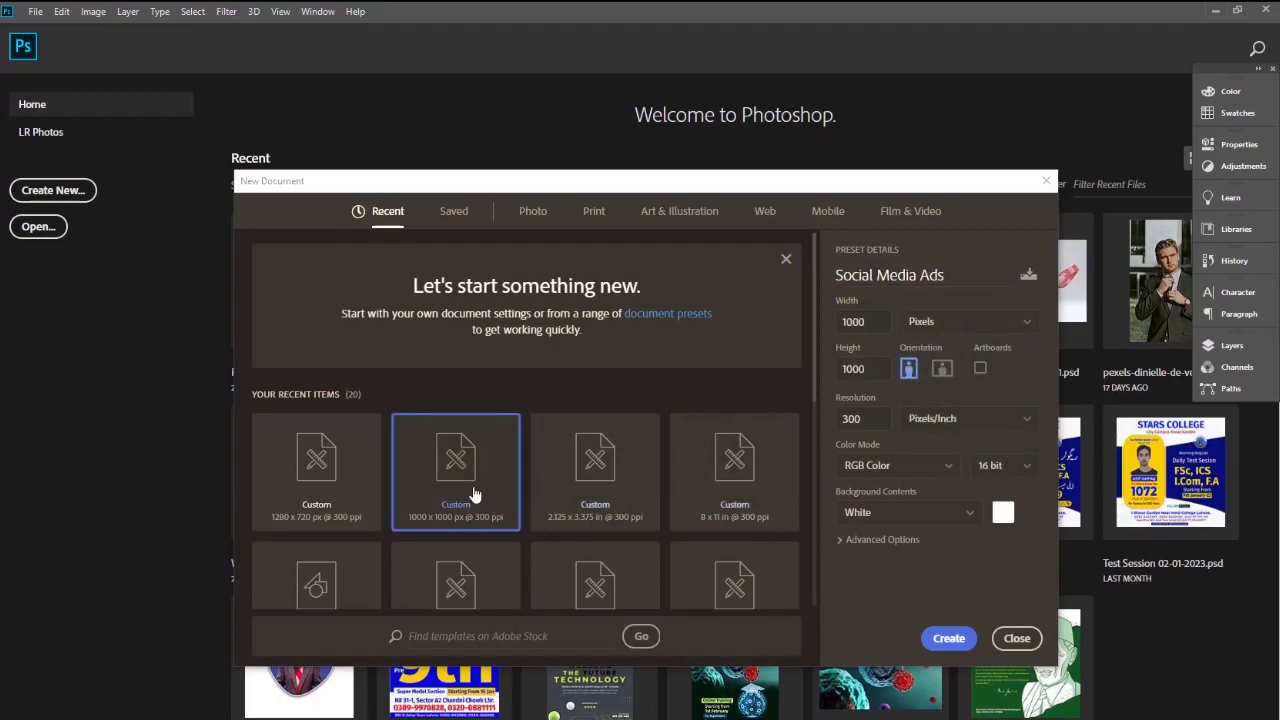
left_click(853, 368)
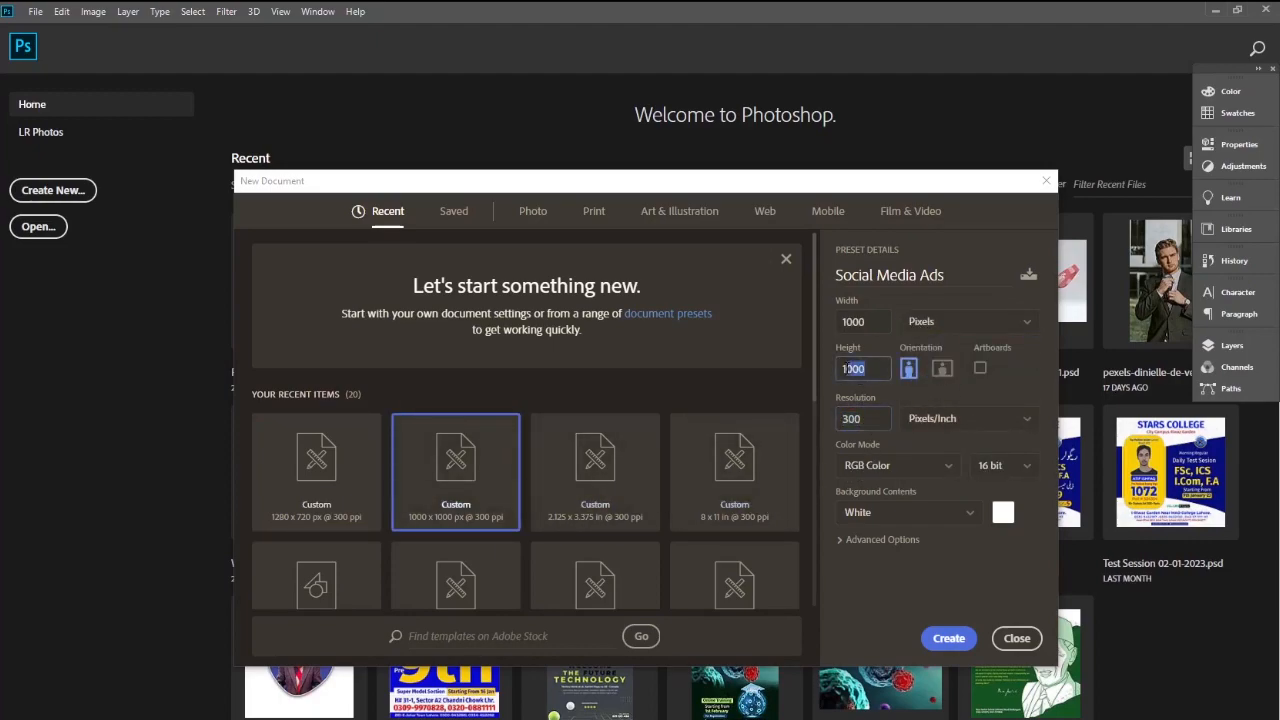
left_click(948, 638)
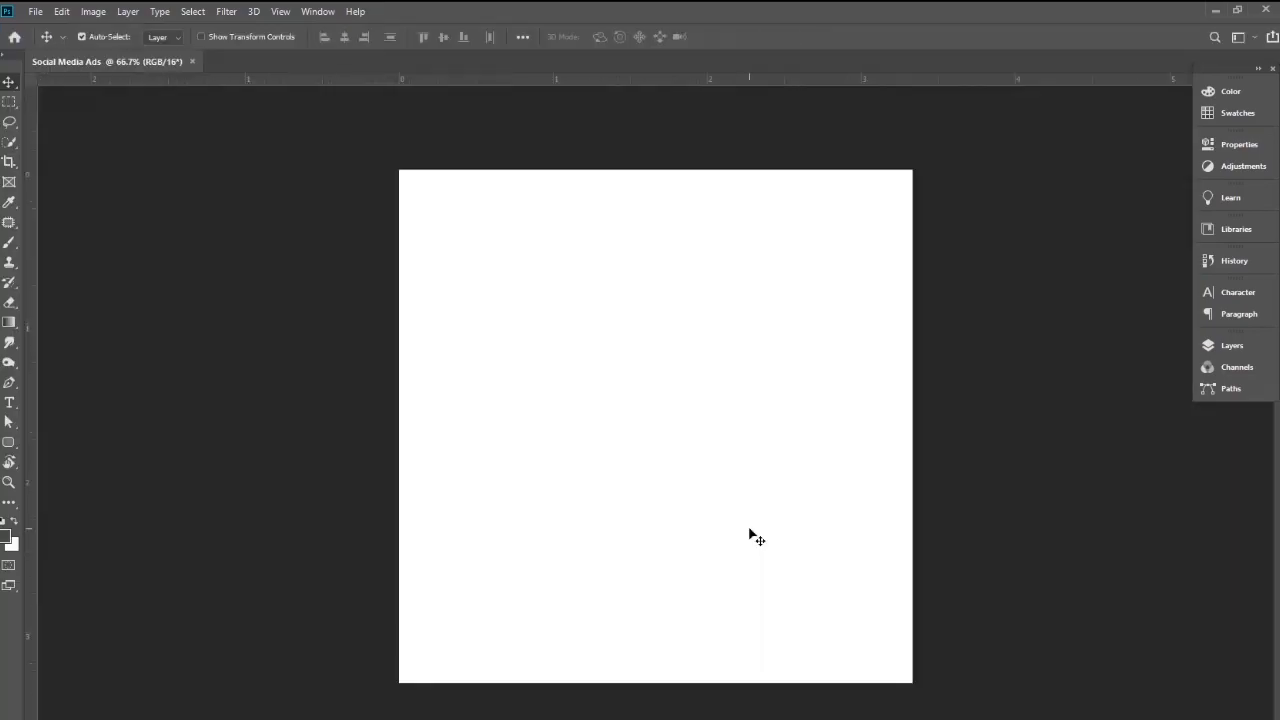
key("f")
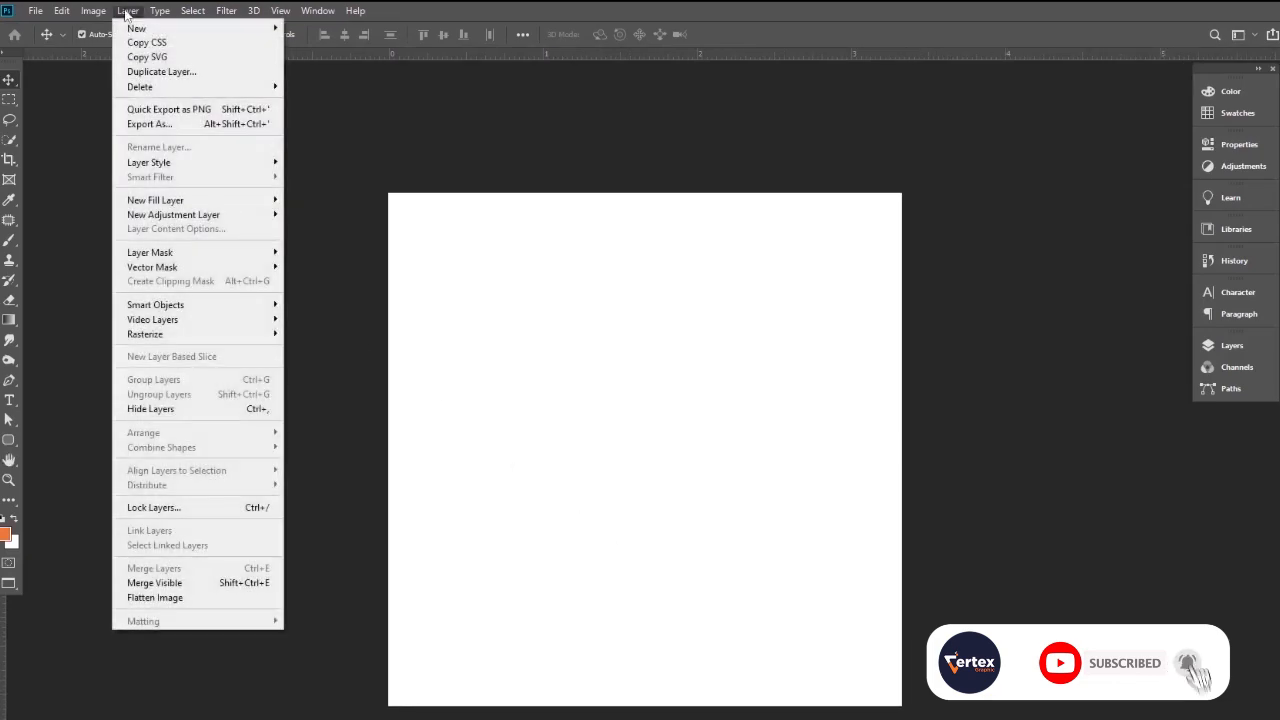
Check the document's width, height and resolution in the Image Size settings.
left_click(128, 11)
mouse_move(93, 11)
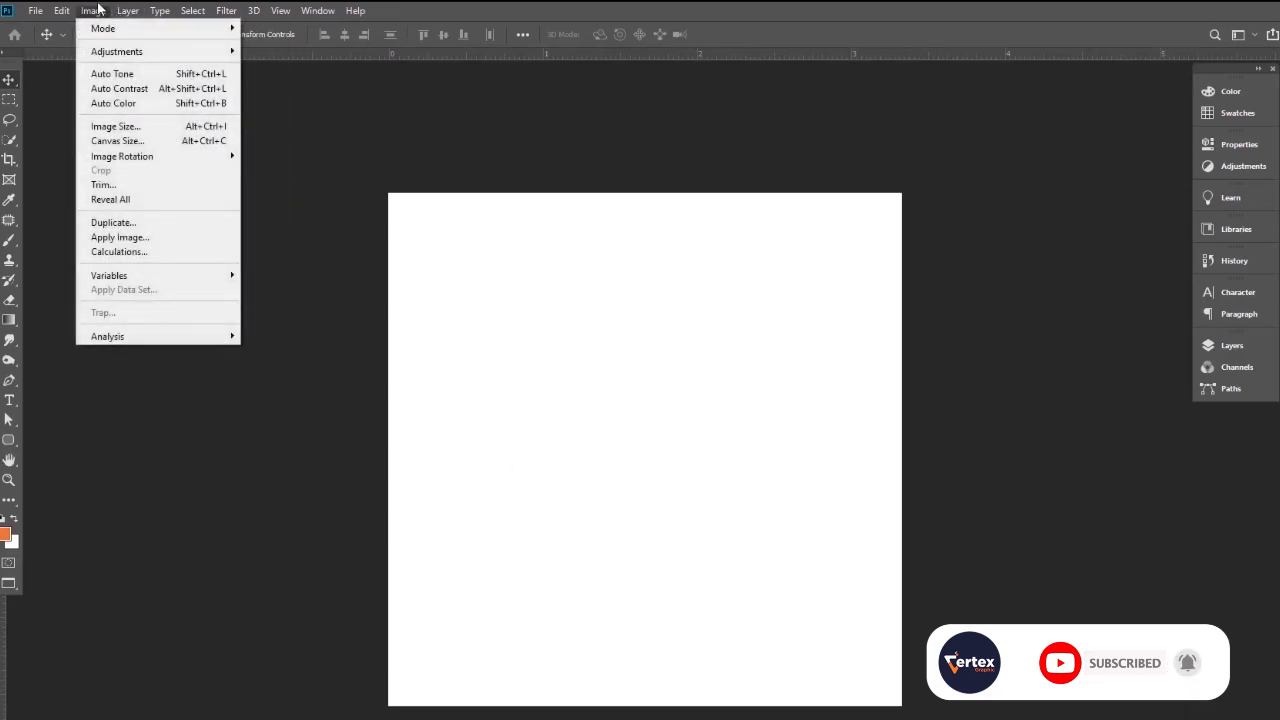
left_click(130, 126)
key("Tab")
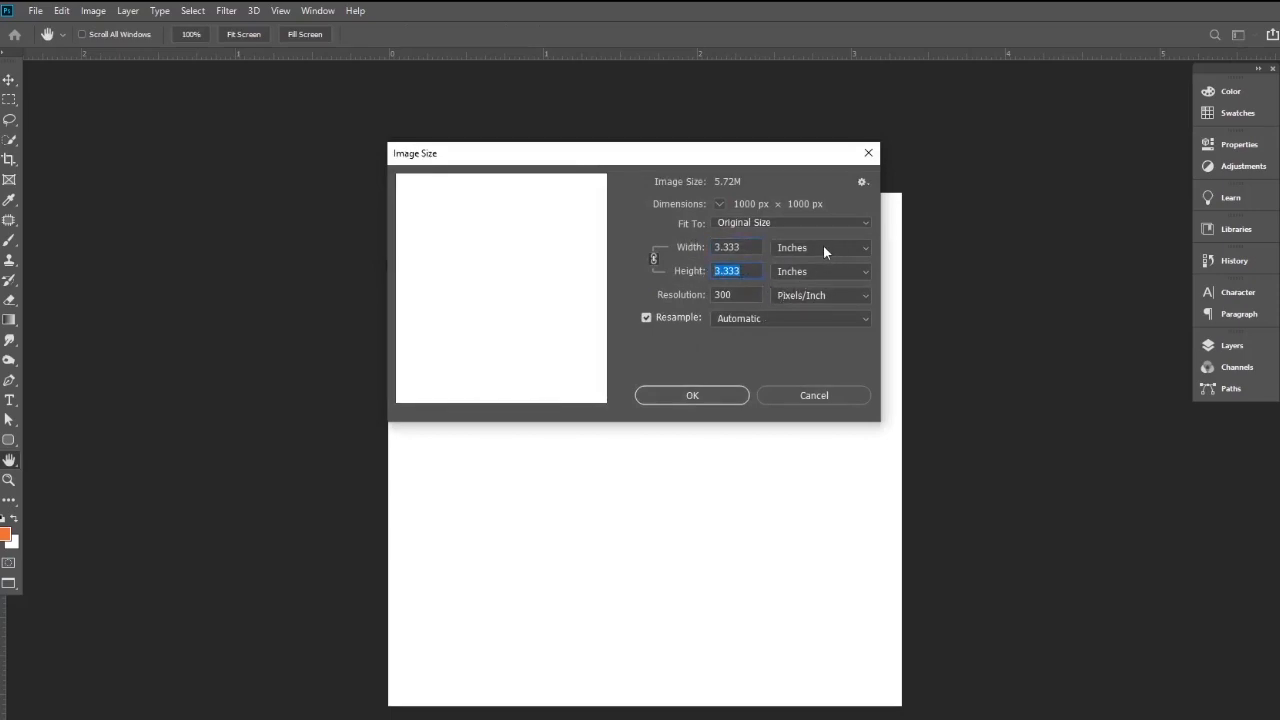
left_click(704, 398)
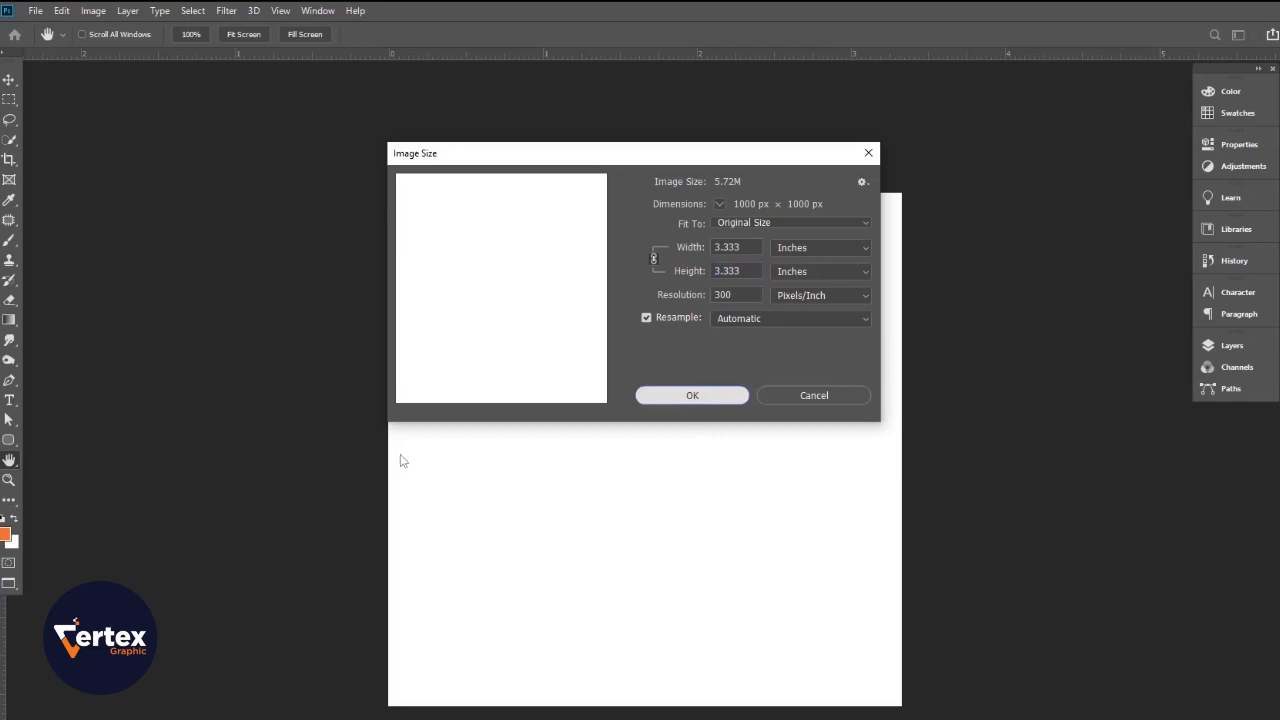
left_click(686, 398)
key("v")
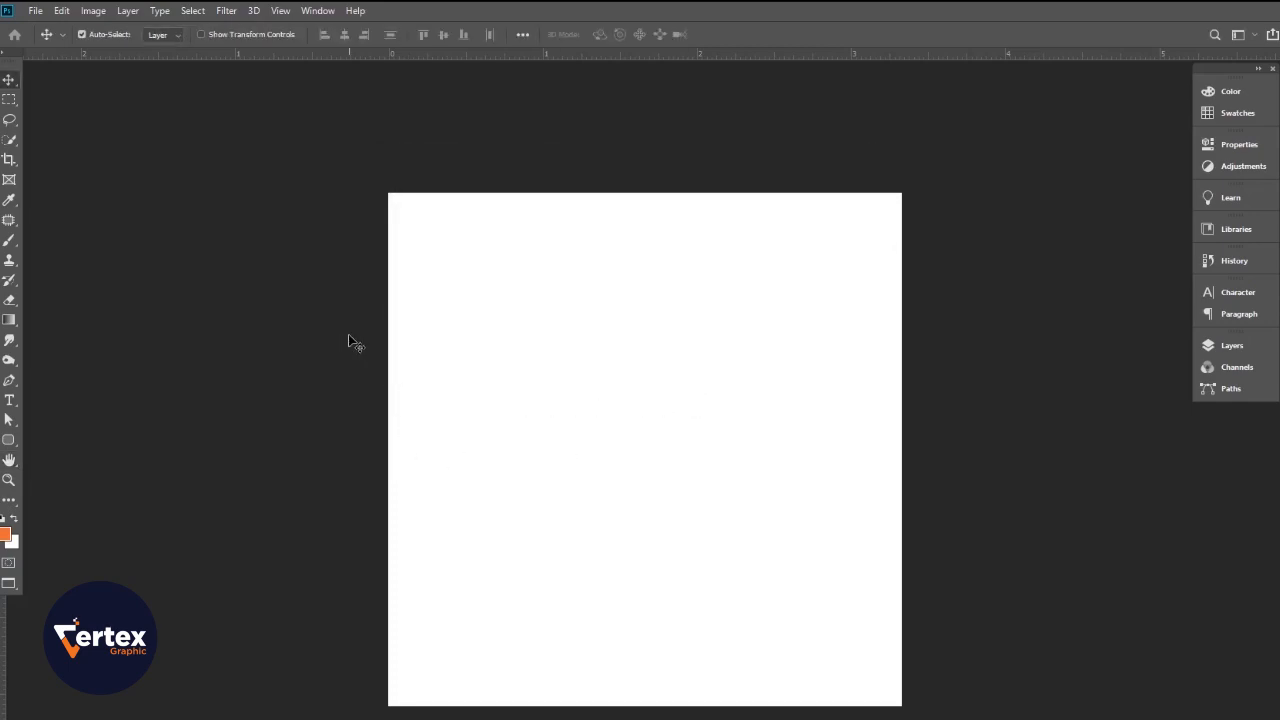
Show the Layers panel, select the Background layer and reposition the panel higher in the workspace.
left_click(1234, 350)
left_click(1092, 446)
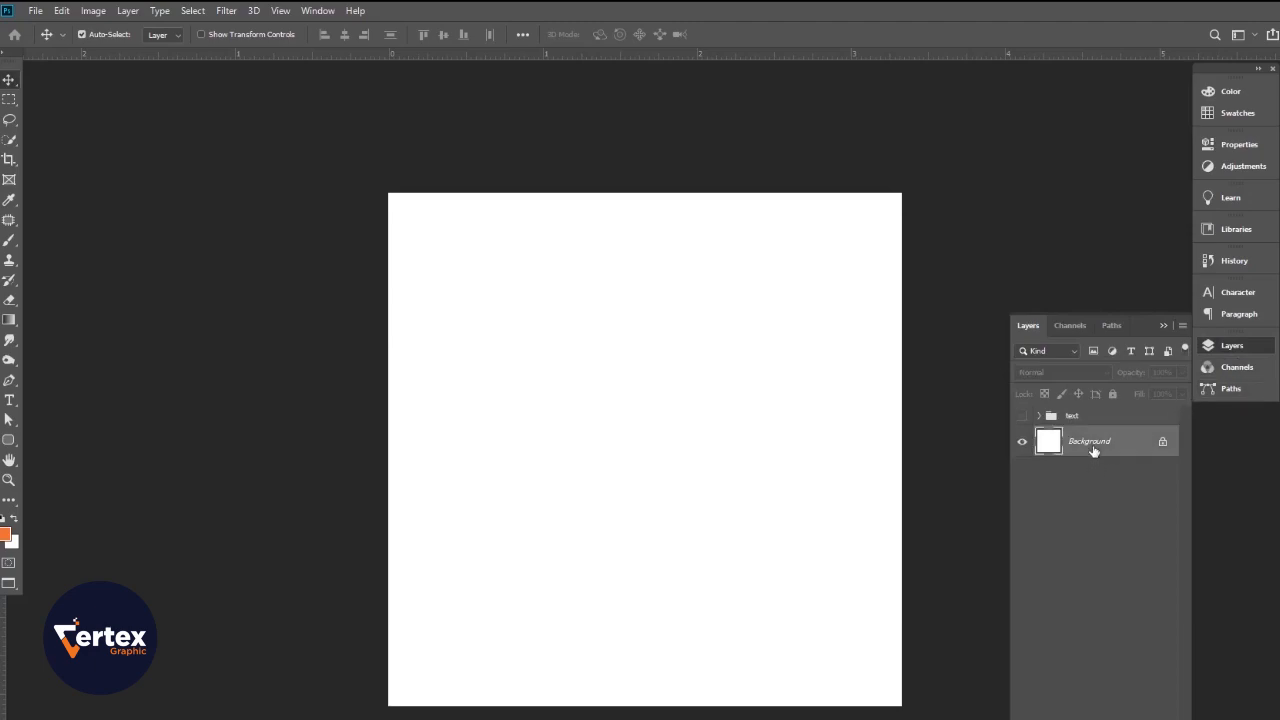
left_click_drag(1134, 331, 1139, 73)
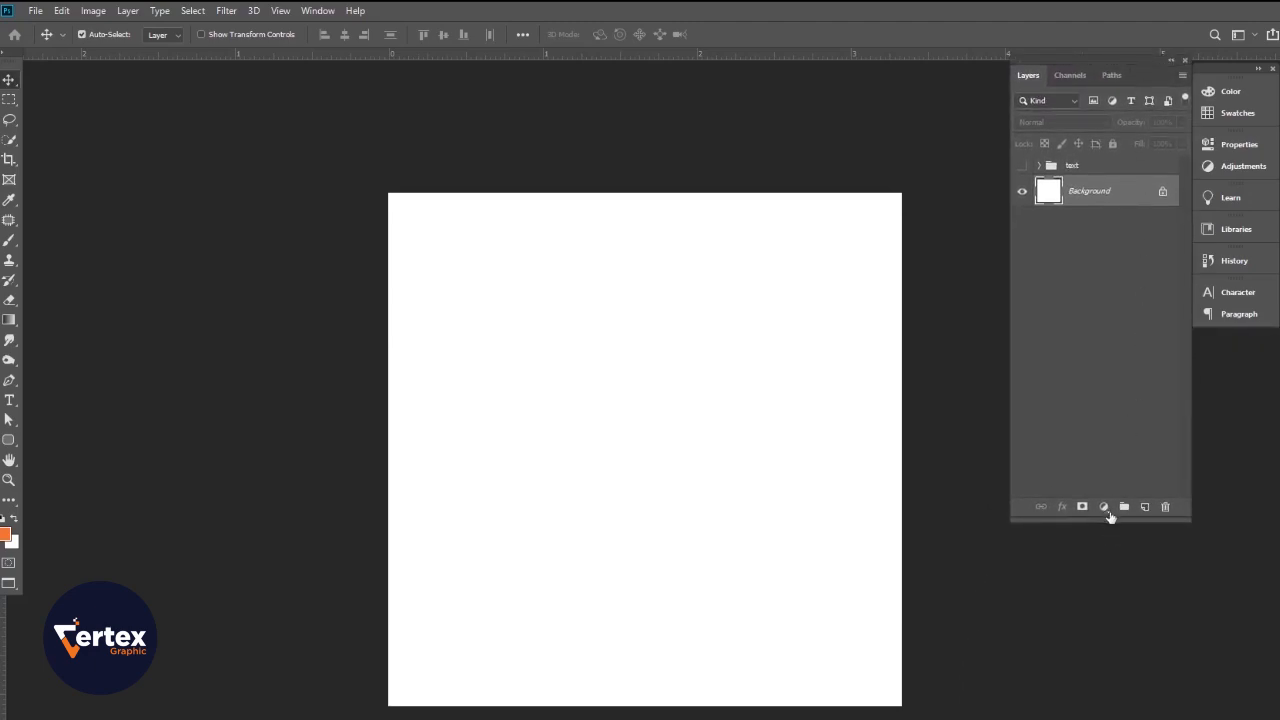
Add a Solid Color fill layer in near-black #171717 above the Background layer.
left_click(1144, 508)
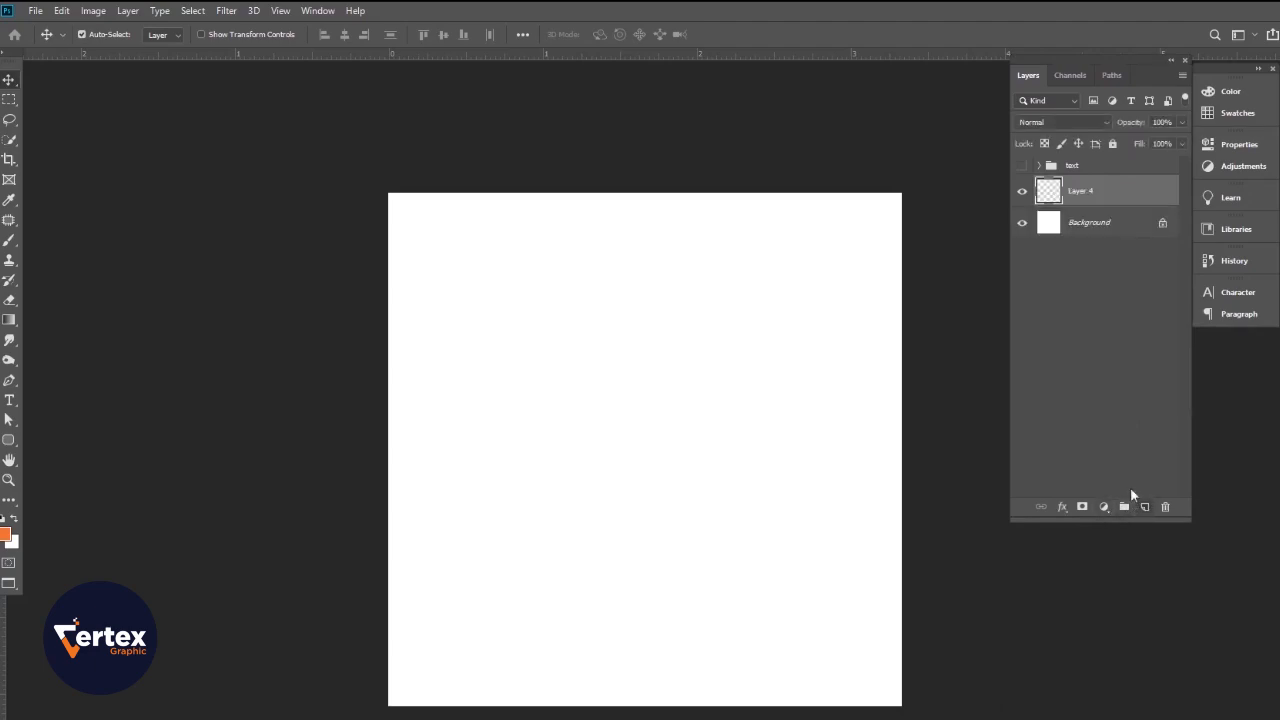
key("Delete")
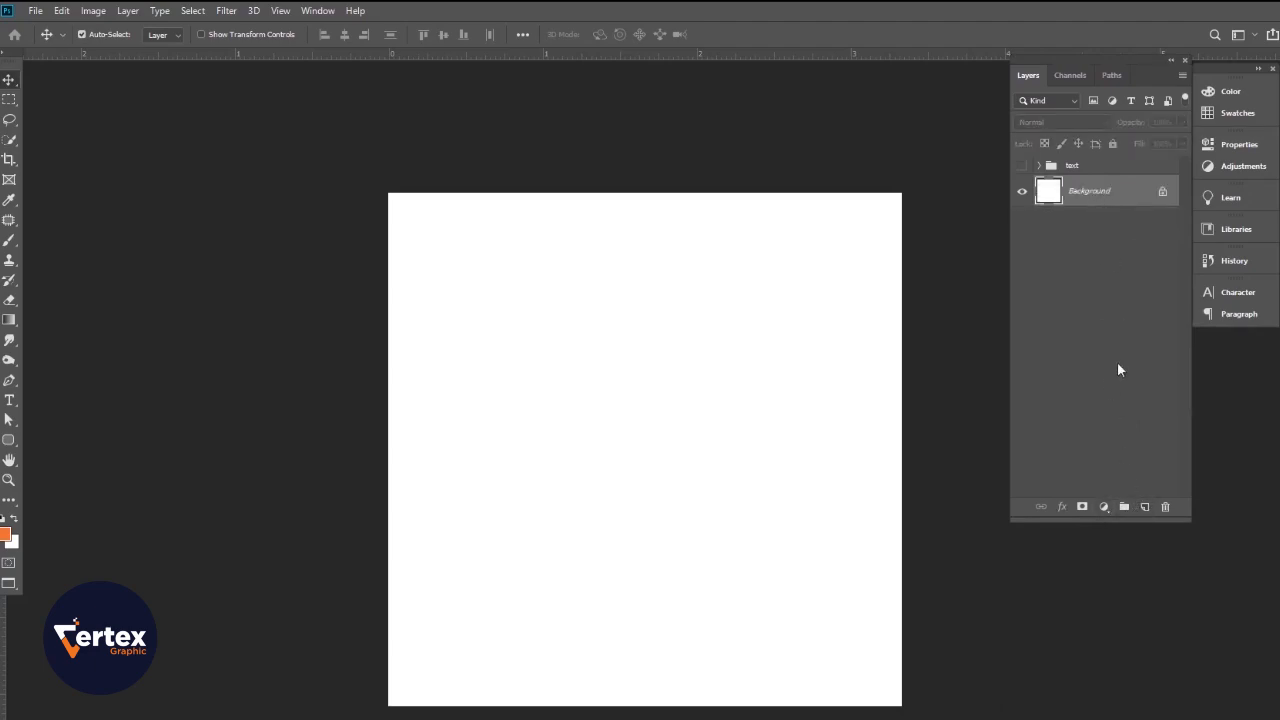
left_click(1106, 507)
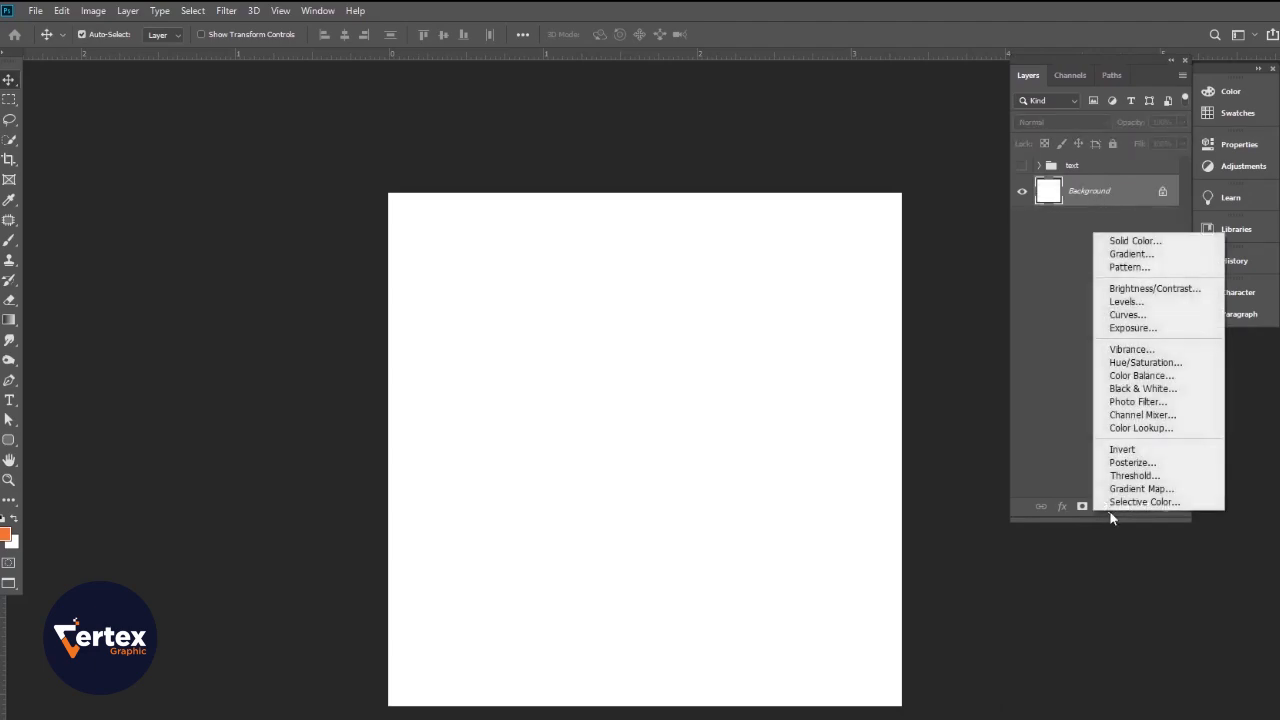
left_click(1130, 242)
left_click_drag(851, 620, 797, 651)
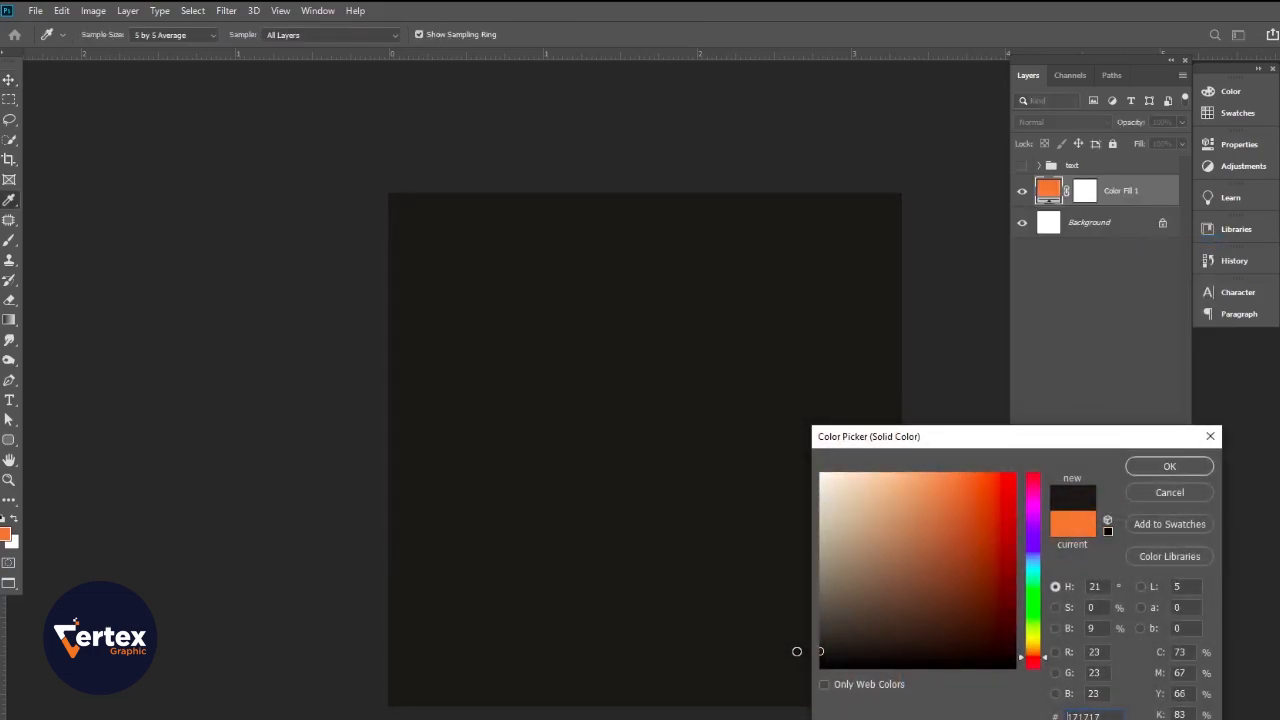
left_click(1165, 466)
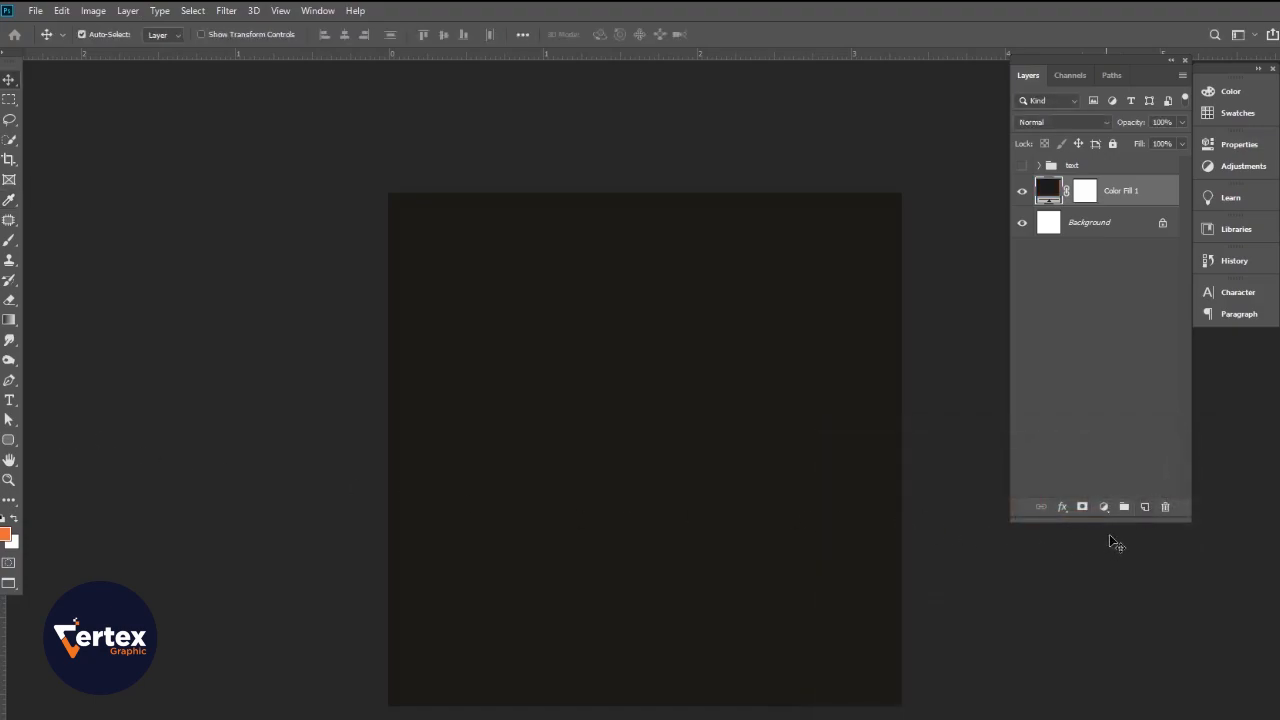
Add an empty layer above the color fill and set the Brush to size 600 with 100% opacity.
left_click(9, 241)
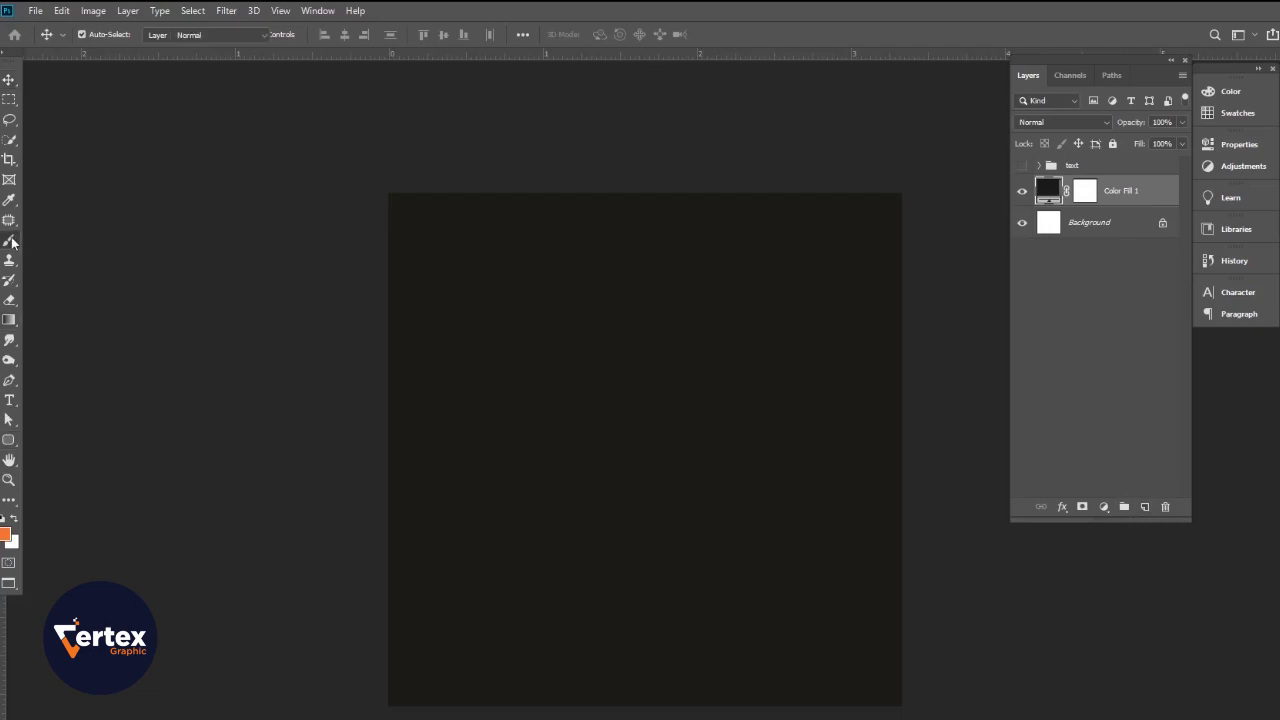
left_click(1145, 508)
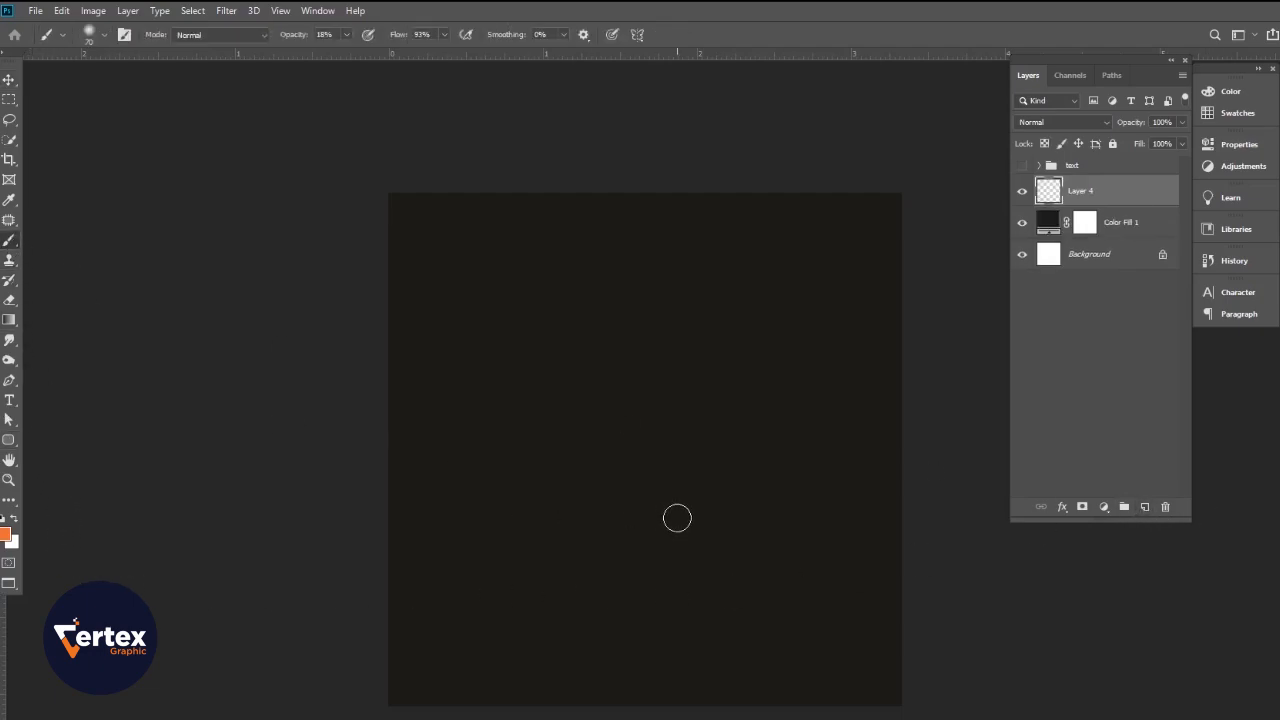
key("bracketright")
key("bracketright")
key("bracketright")
key("bracketright")
key("bracketright")
key("bracketright")
key("bracketright")
key("bracketright")
key("bracketright")
key("bracketright")
key("bracketright")
key("bracketright")
left_click(346, 34)
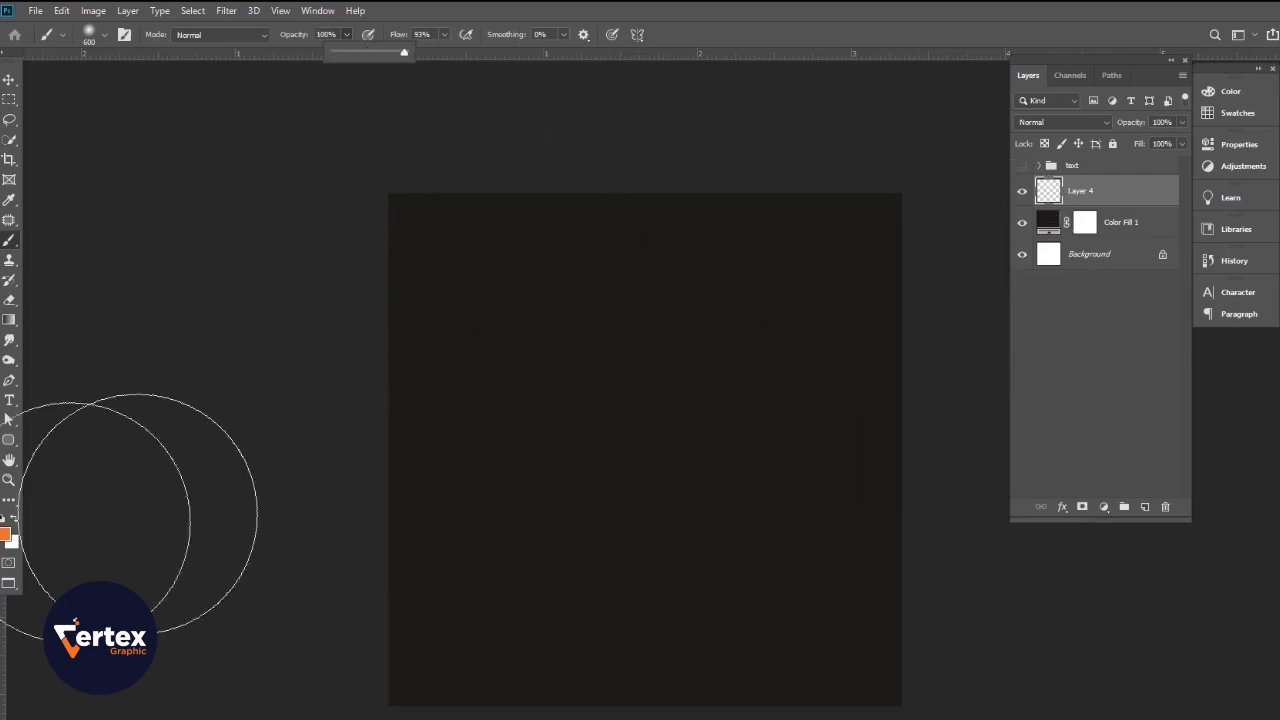
Set the foreground color to dark gray #444444 and paint one soft glow spot near the canvas center.
left_click(5, 537)
left_click_drag(839, 561, 800, 616)
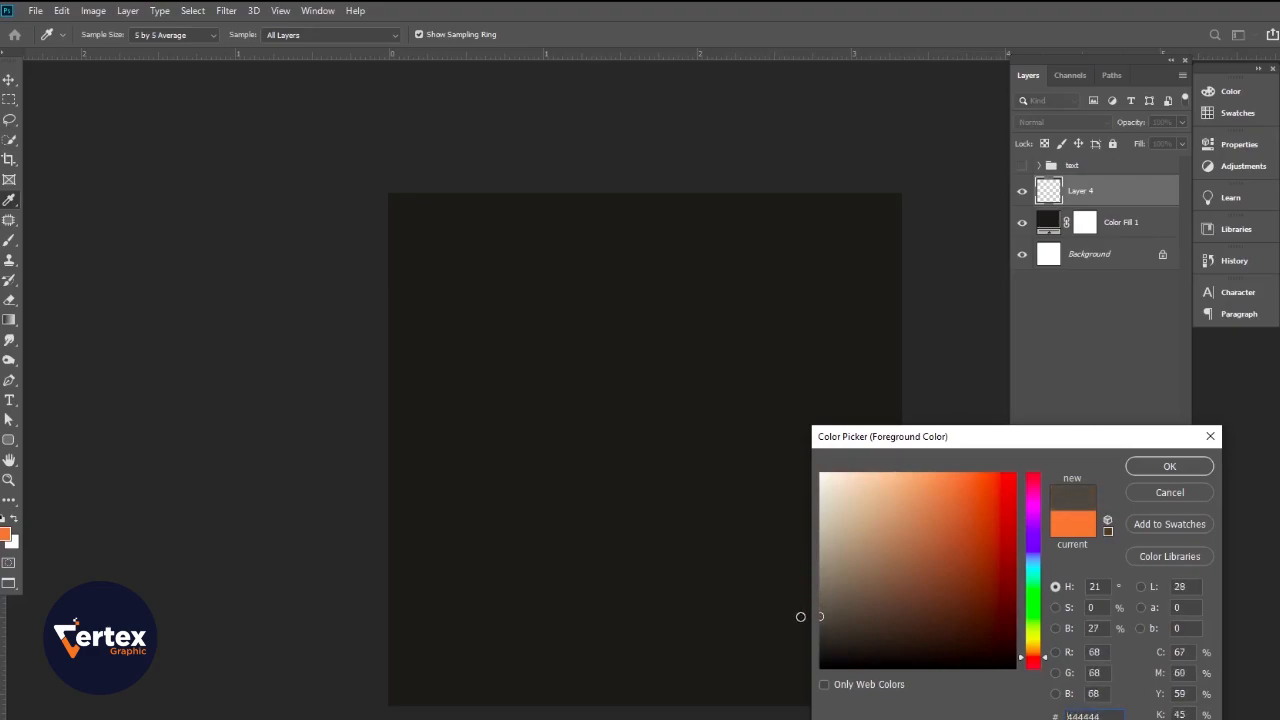
left_click(1143, 467)
left_click(619, 464)
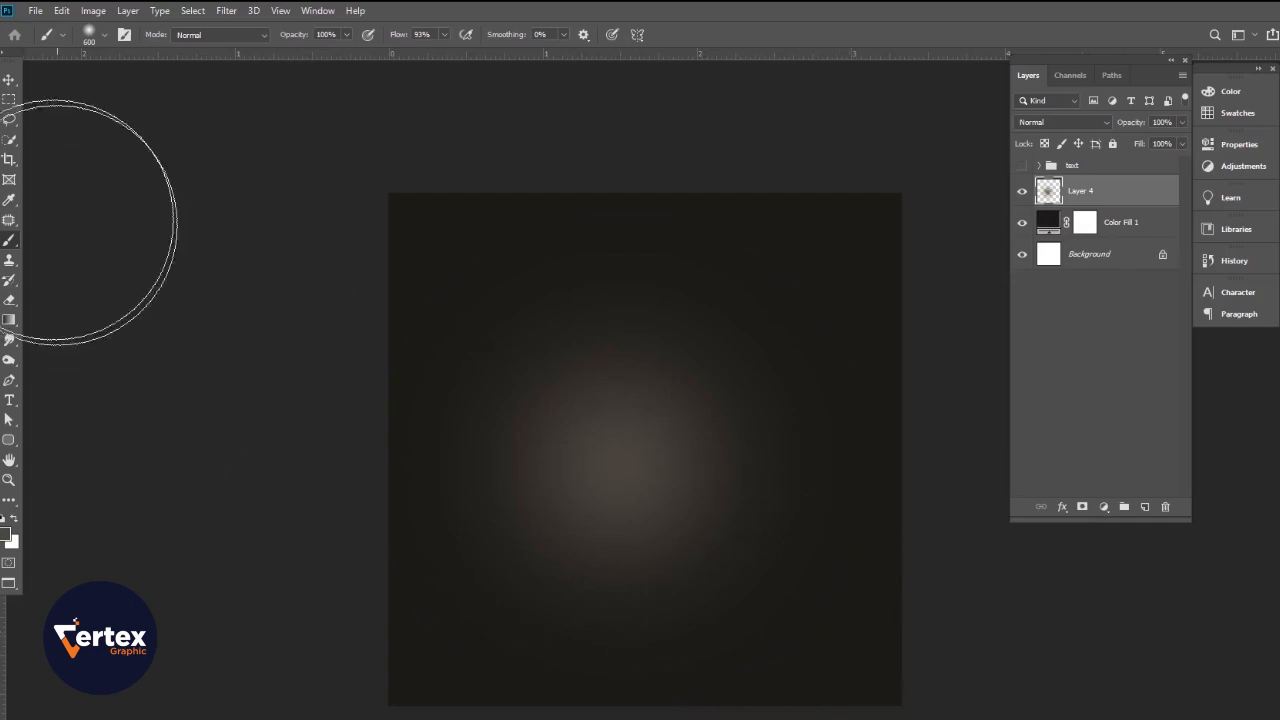
Center the glow layer horizontally on the canvas using the color fill's outline as the alignment selection, and deselect.
left_click(4, 88)
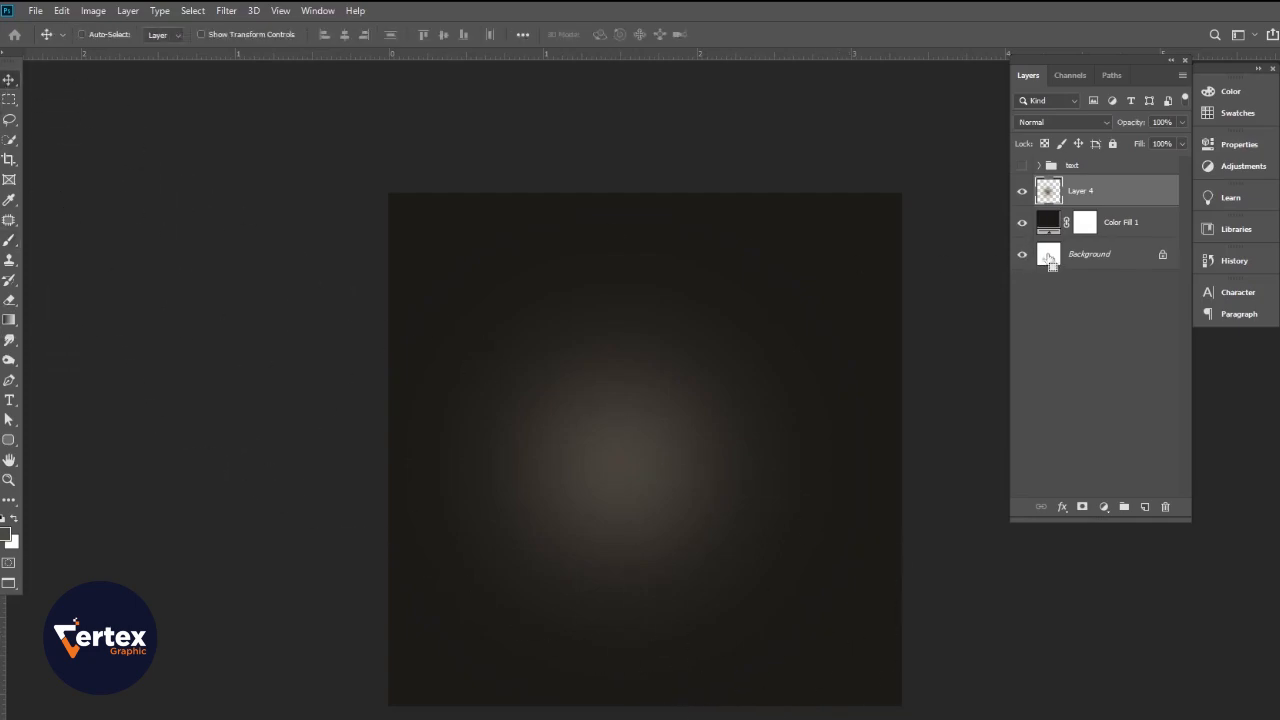
left_click(1049, 224, "ctrl")
left_click(345, 35)
key("ctrl+d")
Scale up the glow layer proportionally until the soft light spreads over most of the canvas.
key("ctrl+t")
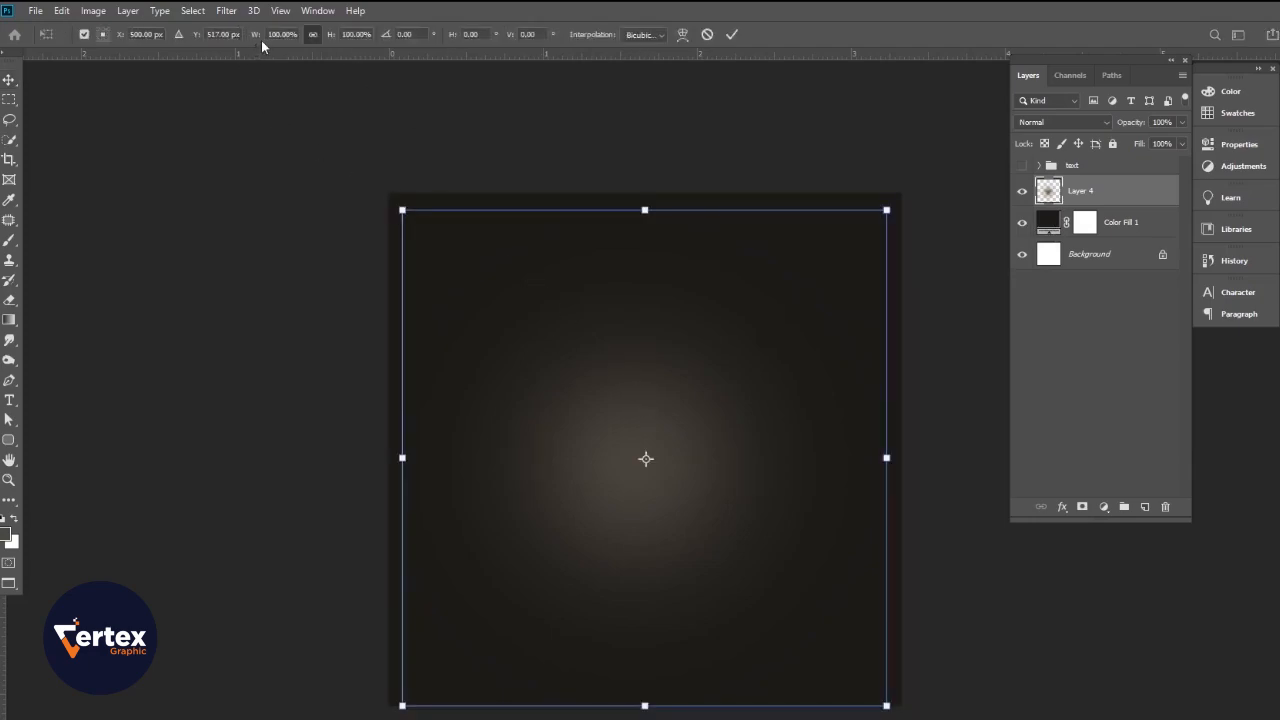
left_click_drag(256, 40, 323, 43)
key("Return")
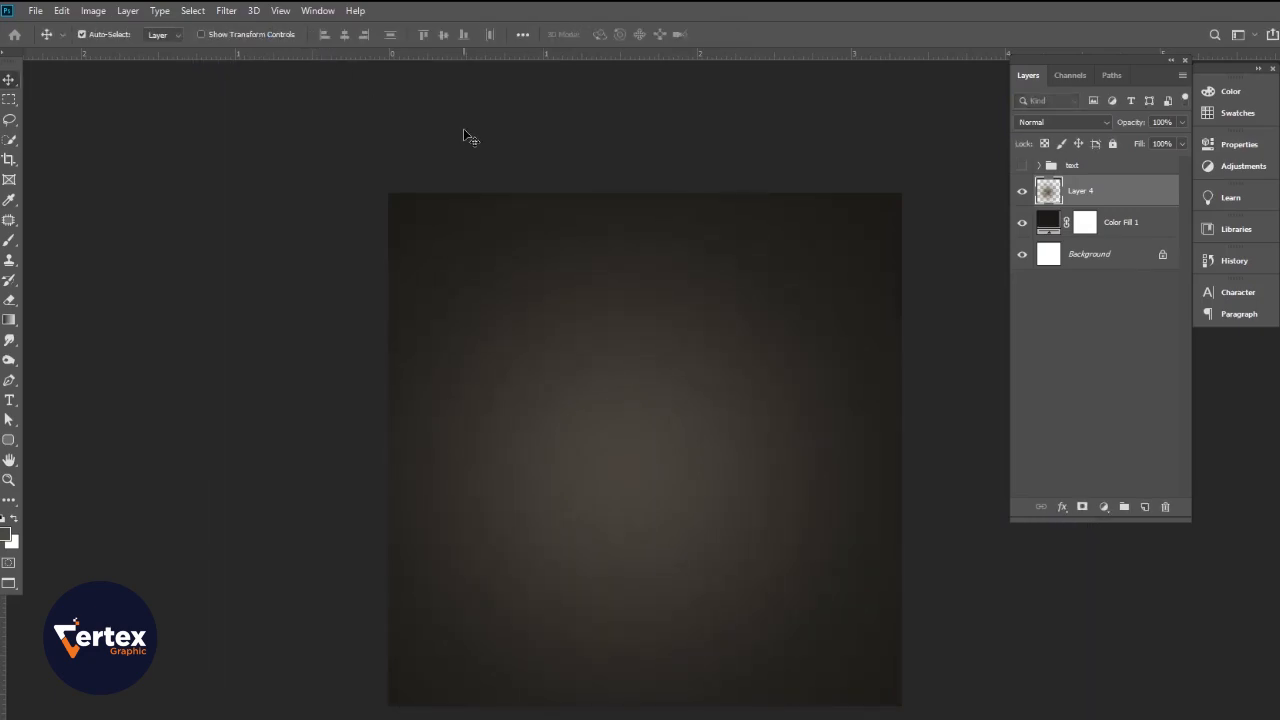
Place the city sketch image pngwing.com (19) from Downloads as an embedded layer above the glow.
left_click_drag(589, 359, 612, 373)
left_click_drag(624, 376, 567, 340)
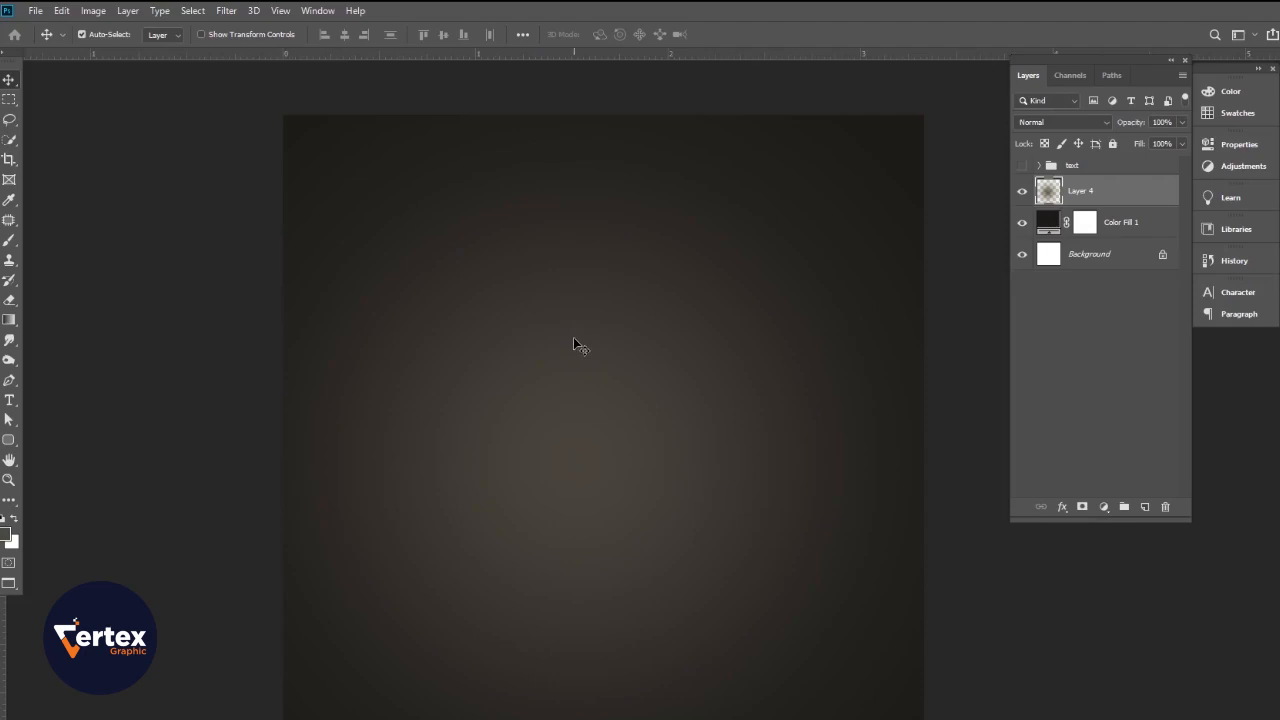
left_click(36, 12)
left_click(89, 304)
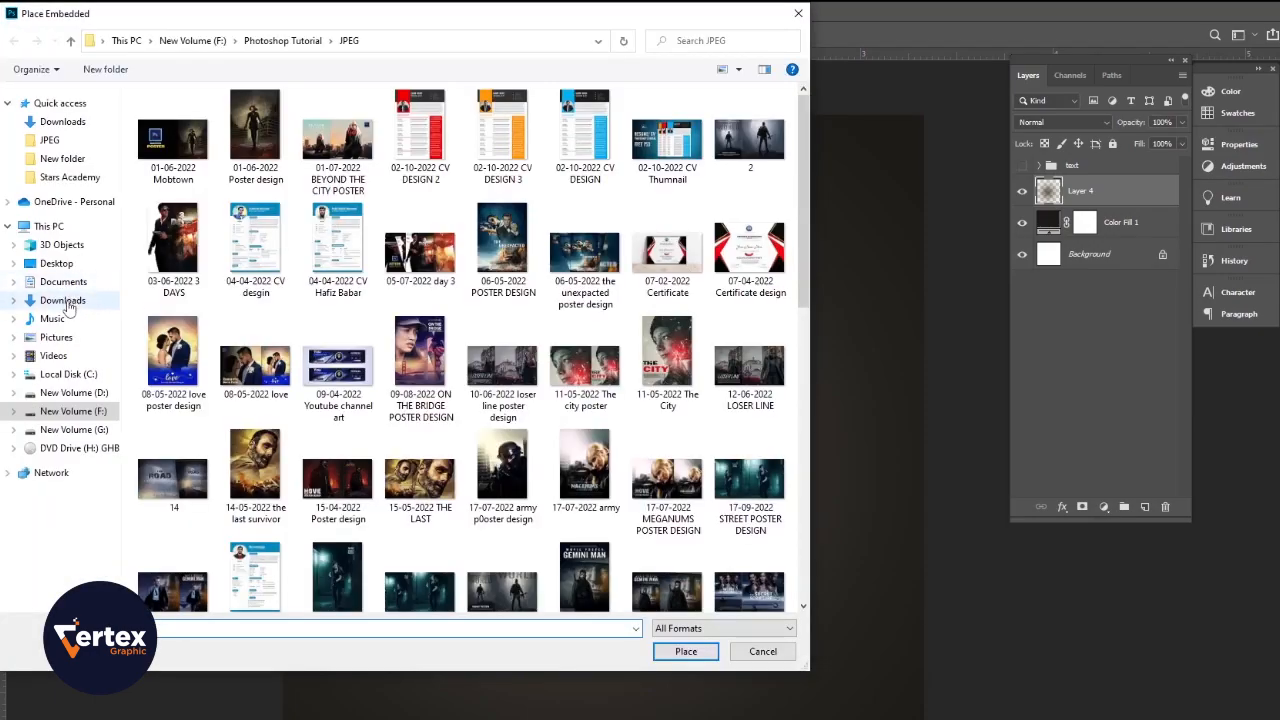
left_click(66, 300)
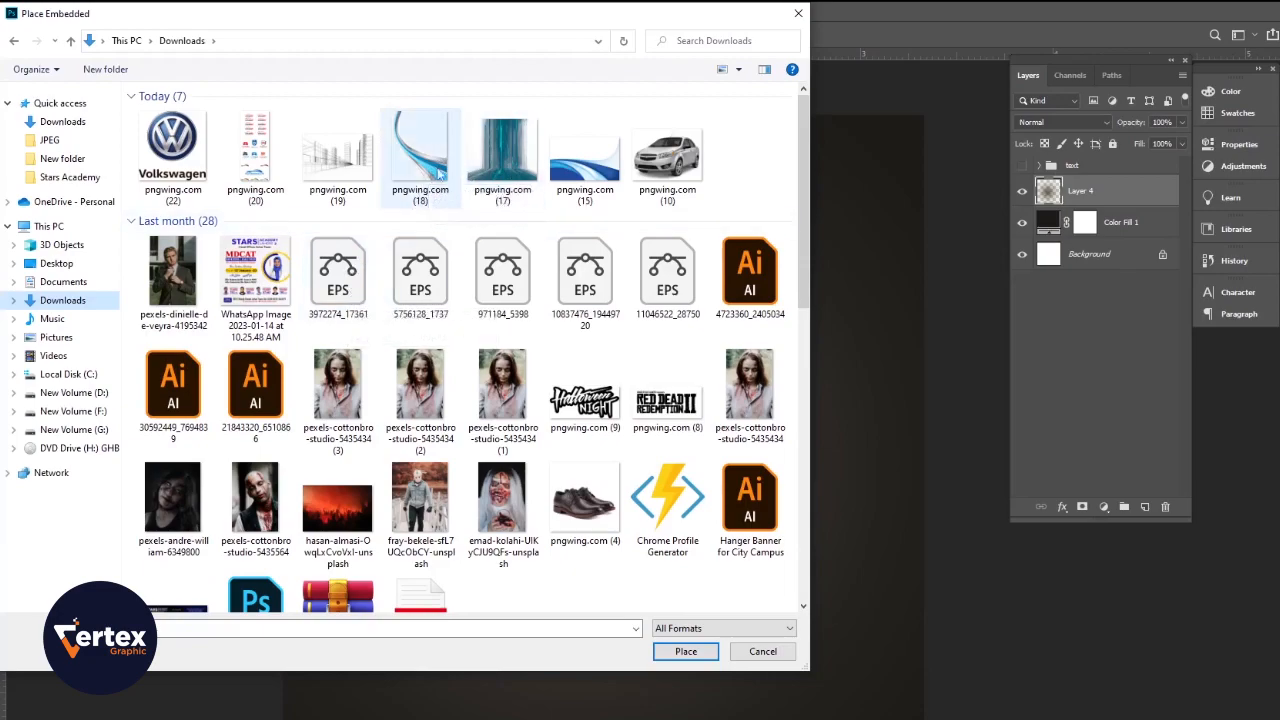
left_click(355, 165)
left_click(666, 651)
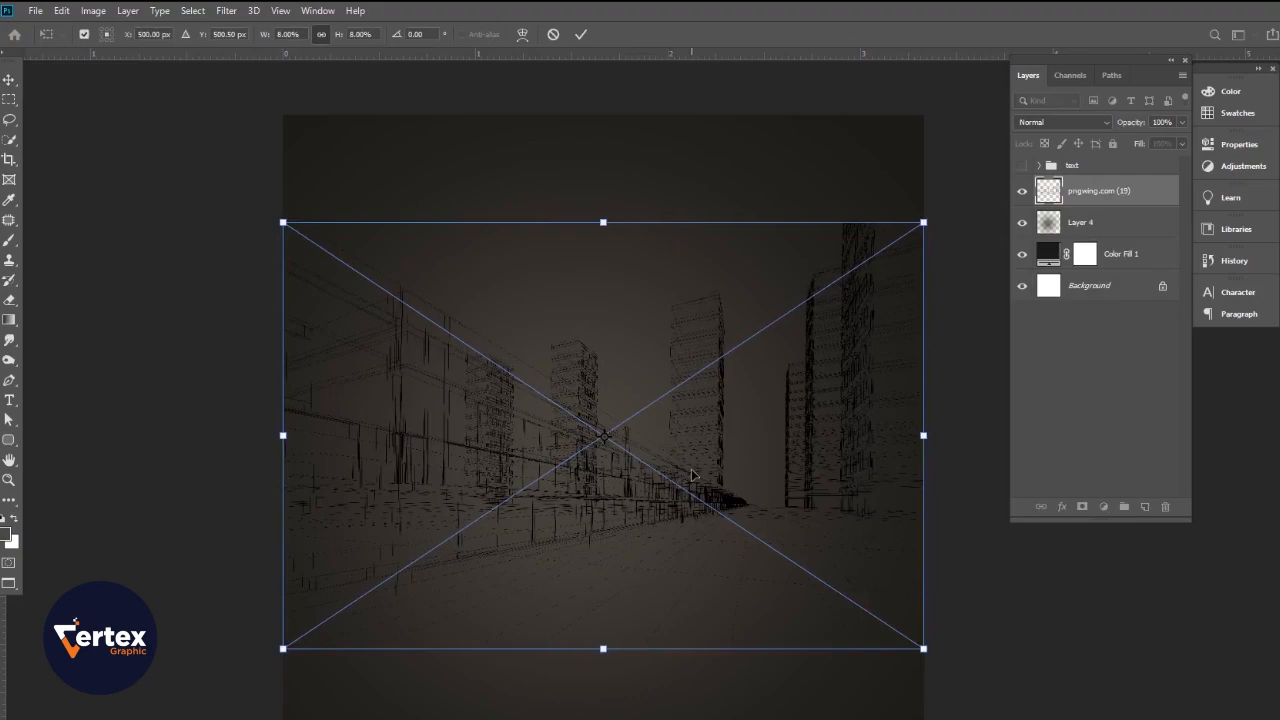
key("Return")
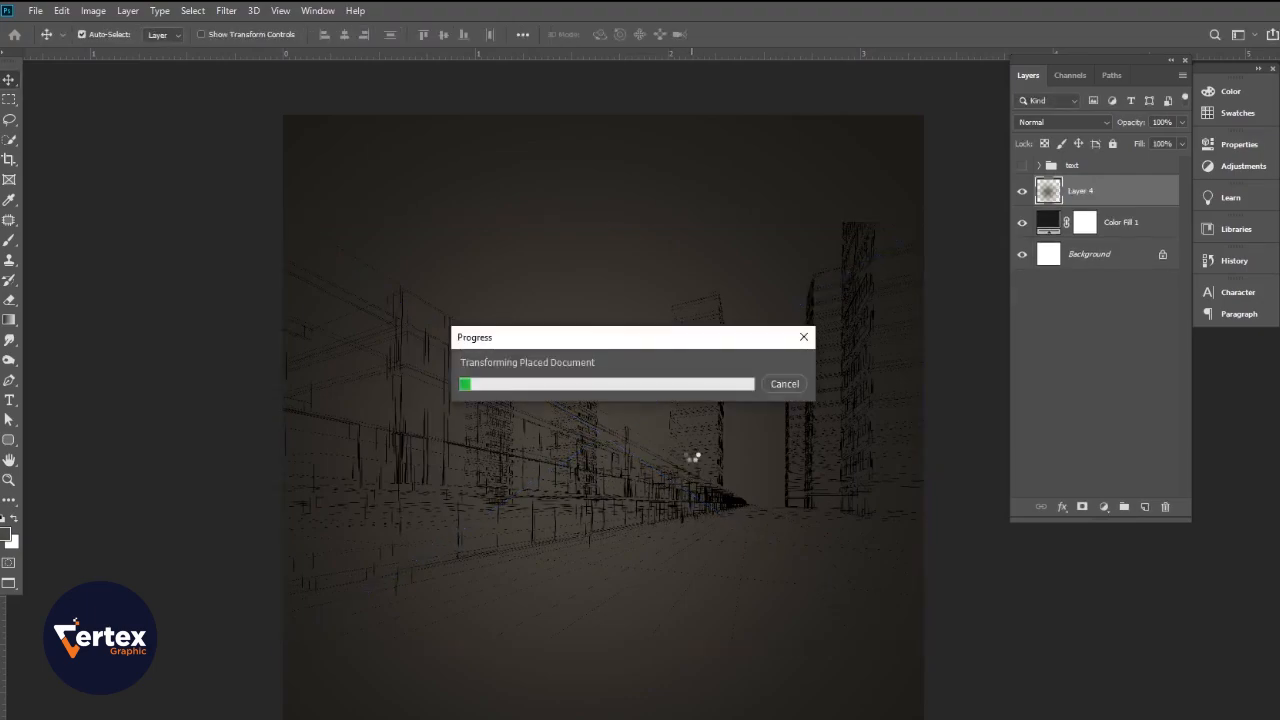
Place the ribbon image pngwing.com (18) from Downloads as an embedded object above the city sketch layer.
left_click(639, 444)
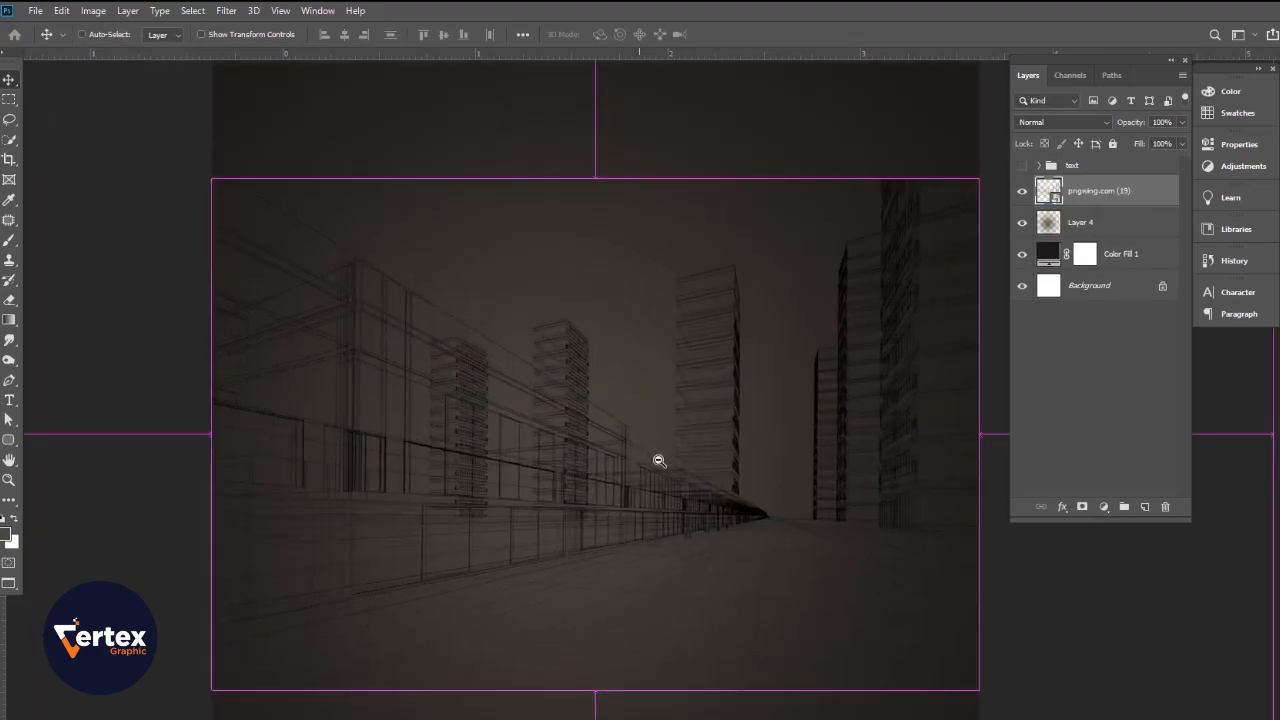
left_click(670, 484, "ctrl+alt")
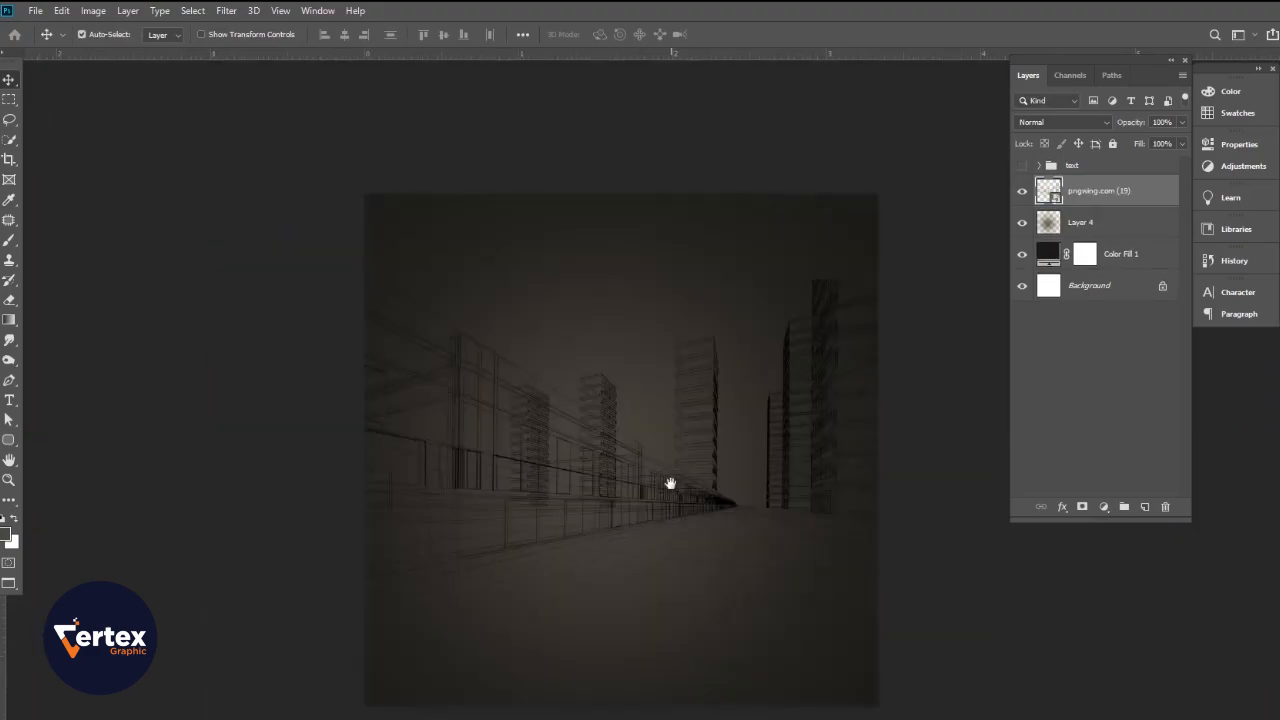
left_click_drag(653, 484, 658, 485)
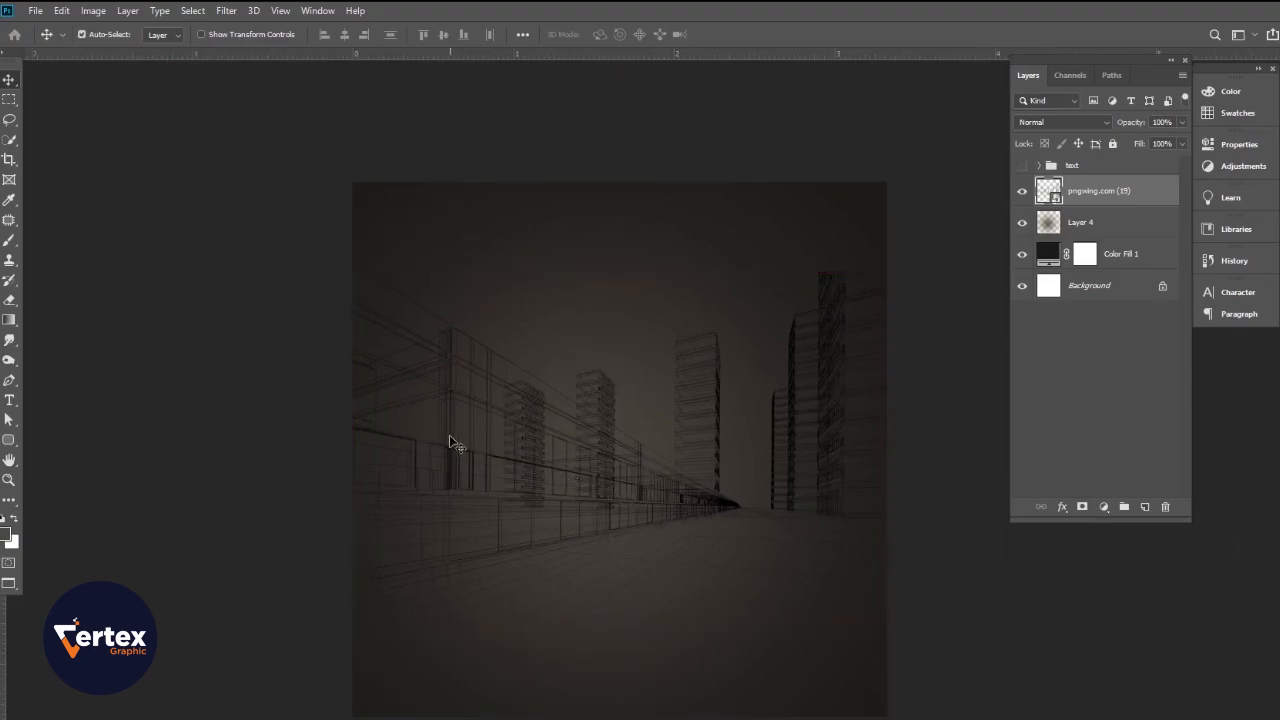
left_click(40, 12)
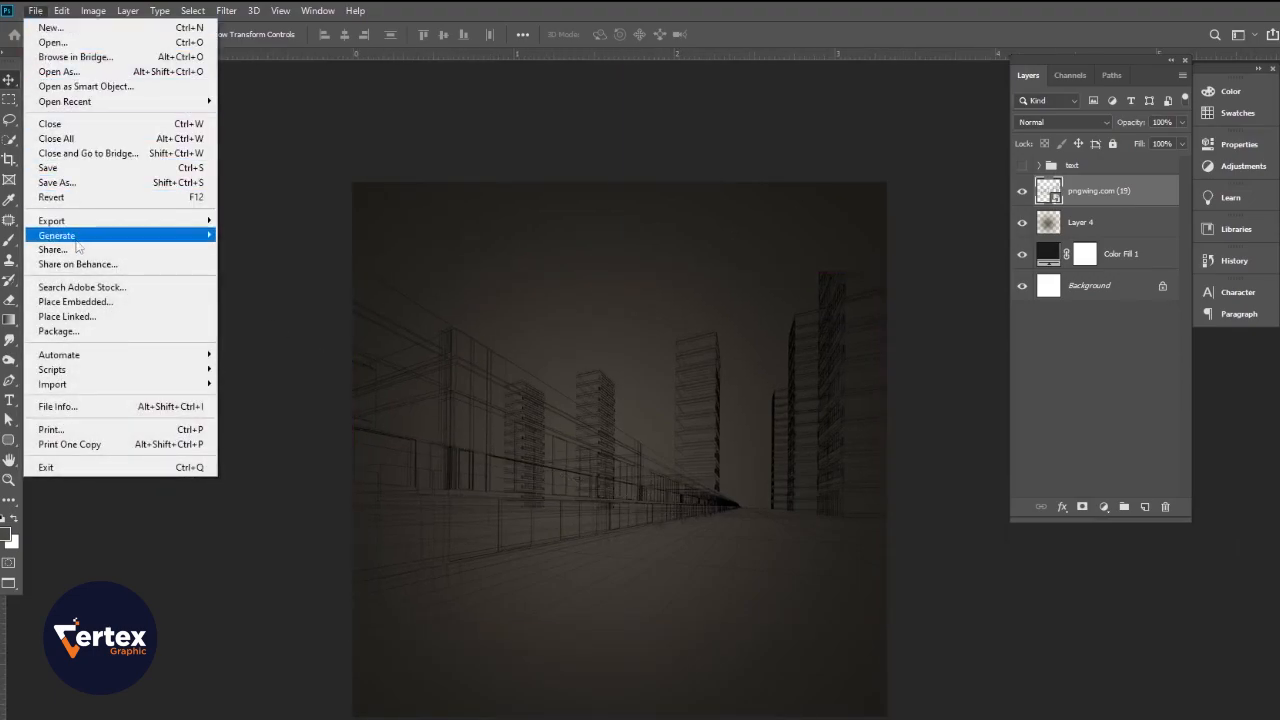
left_click(78, 304)
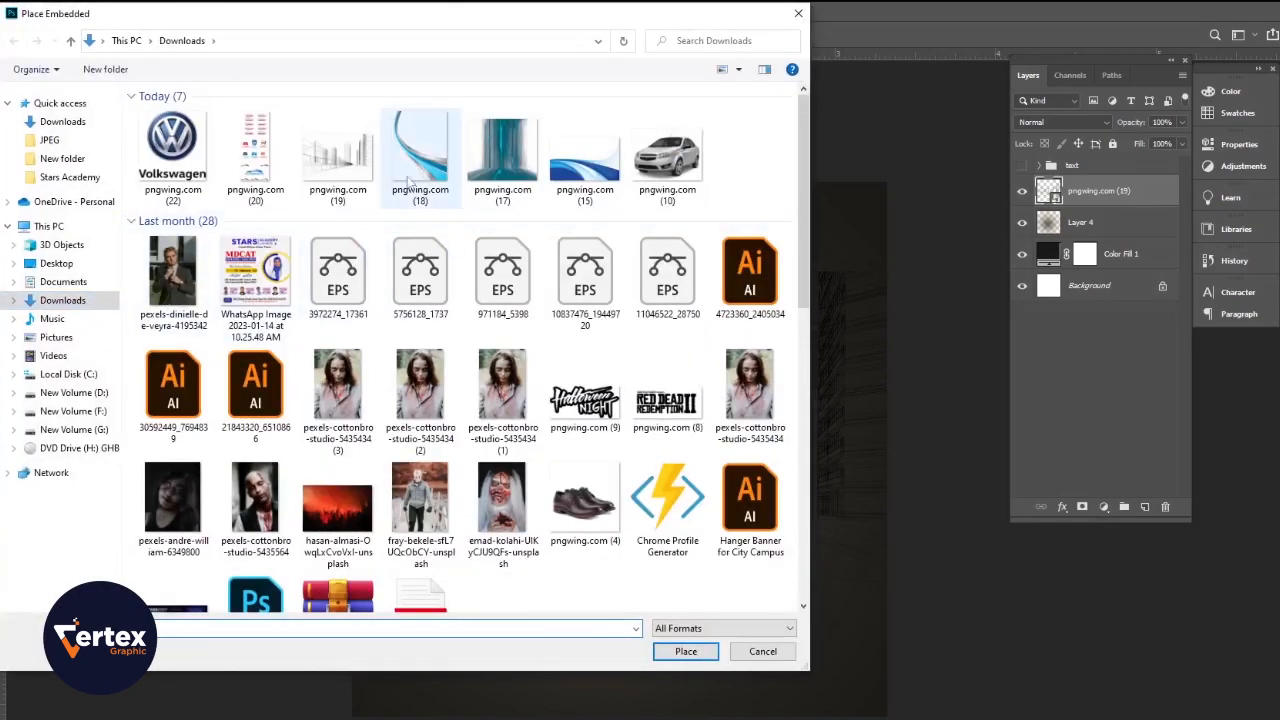
left_click(420, 158)
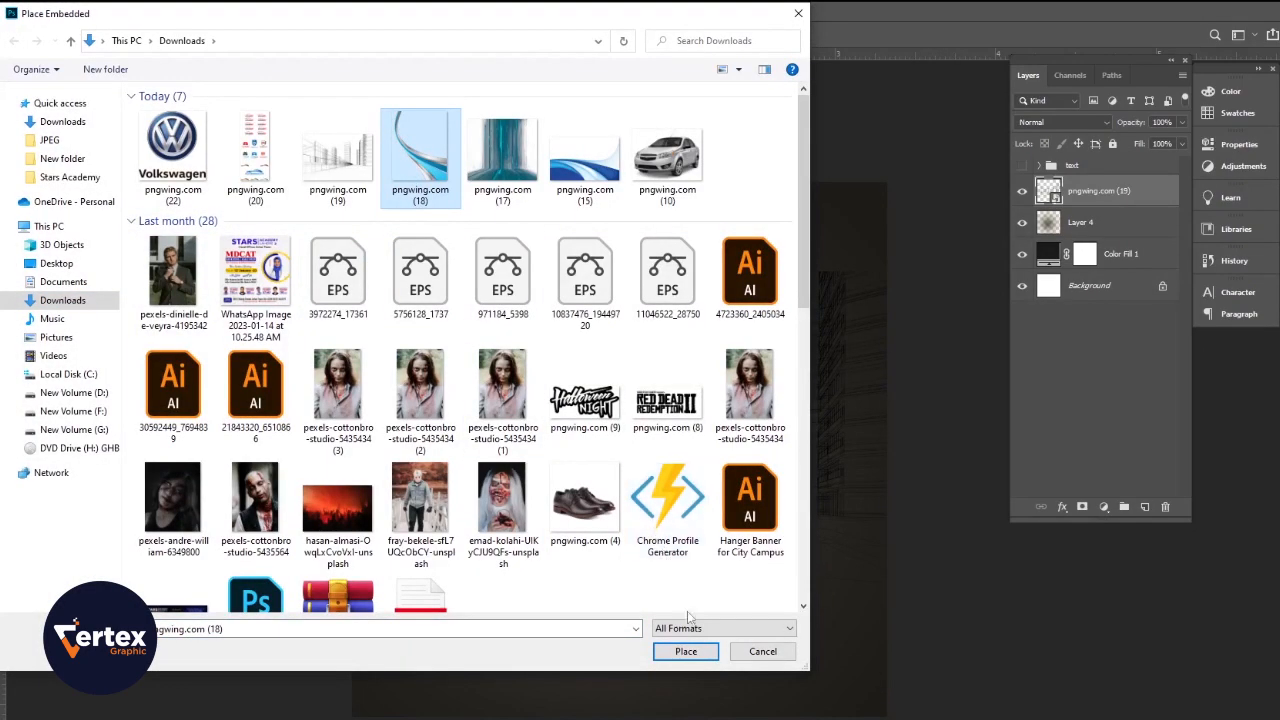
left_click(686, 651)
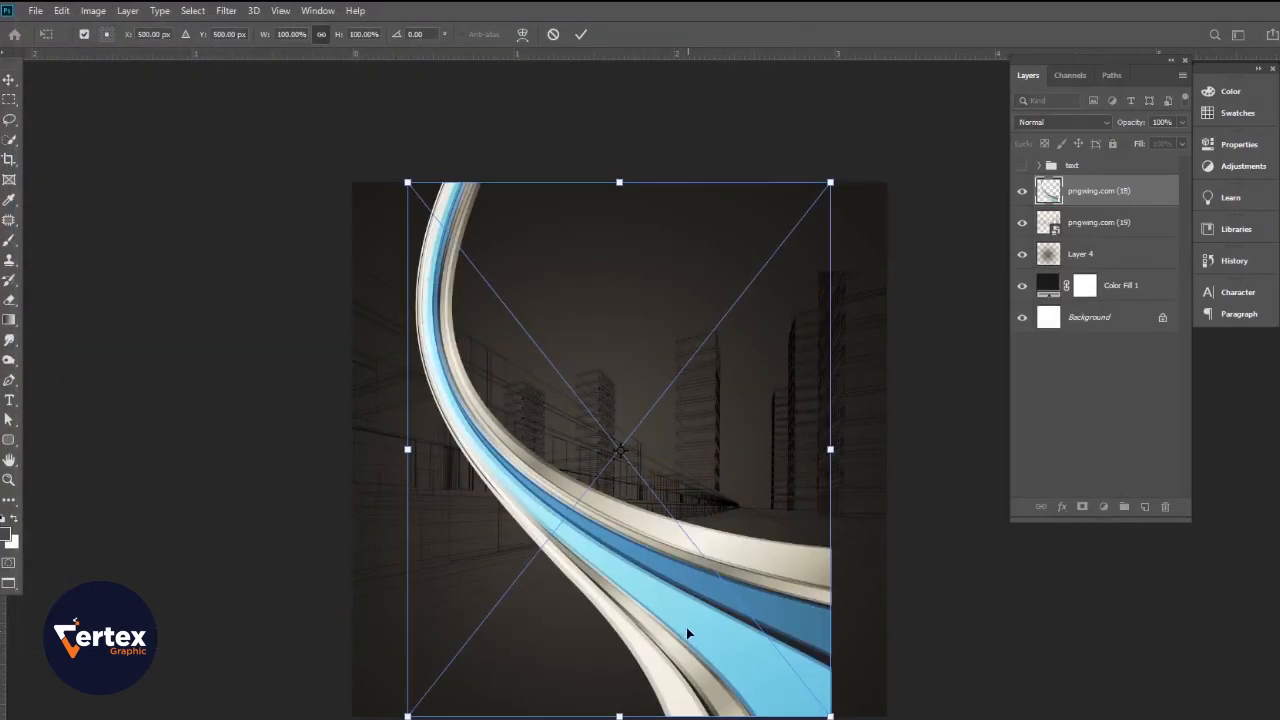
Flip the placed ribbon image horizontally and align it with the canvas's left edge.
right_click(646, 457)
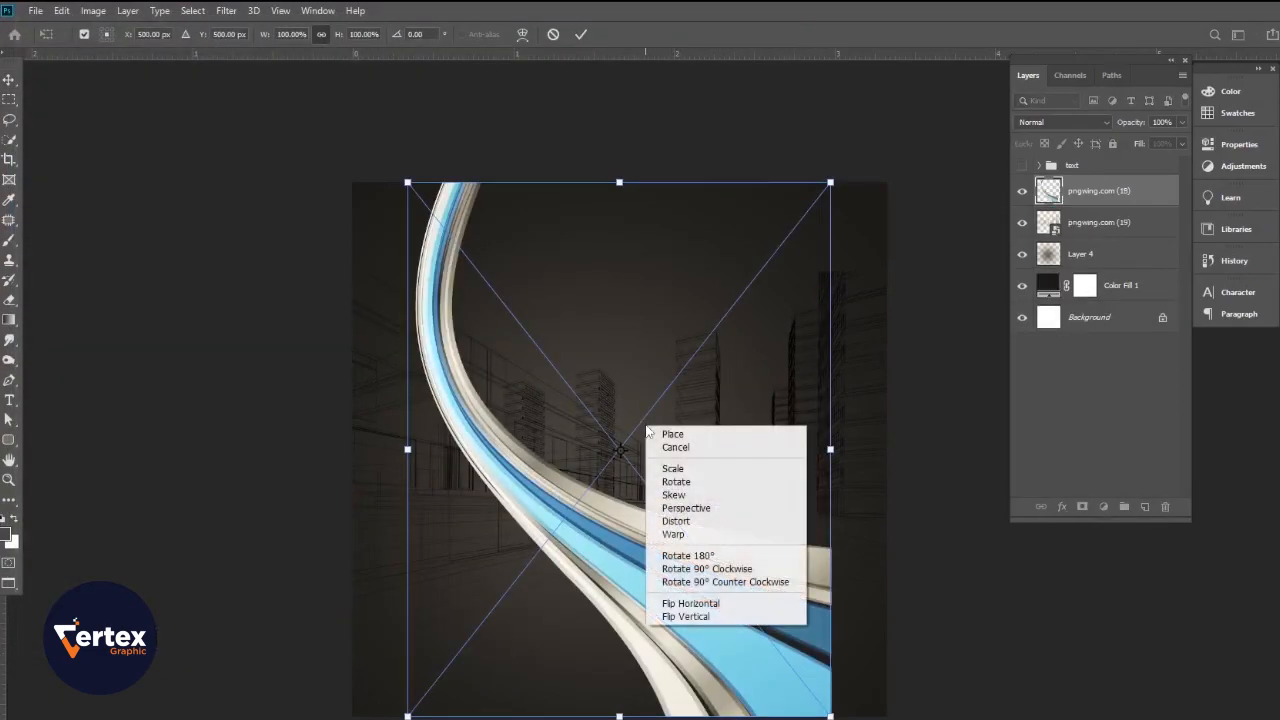
left_click(691, 604)
left_click_drag(684, 579, 629, 579)
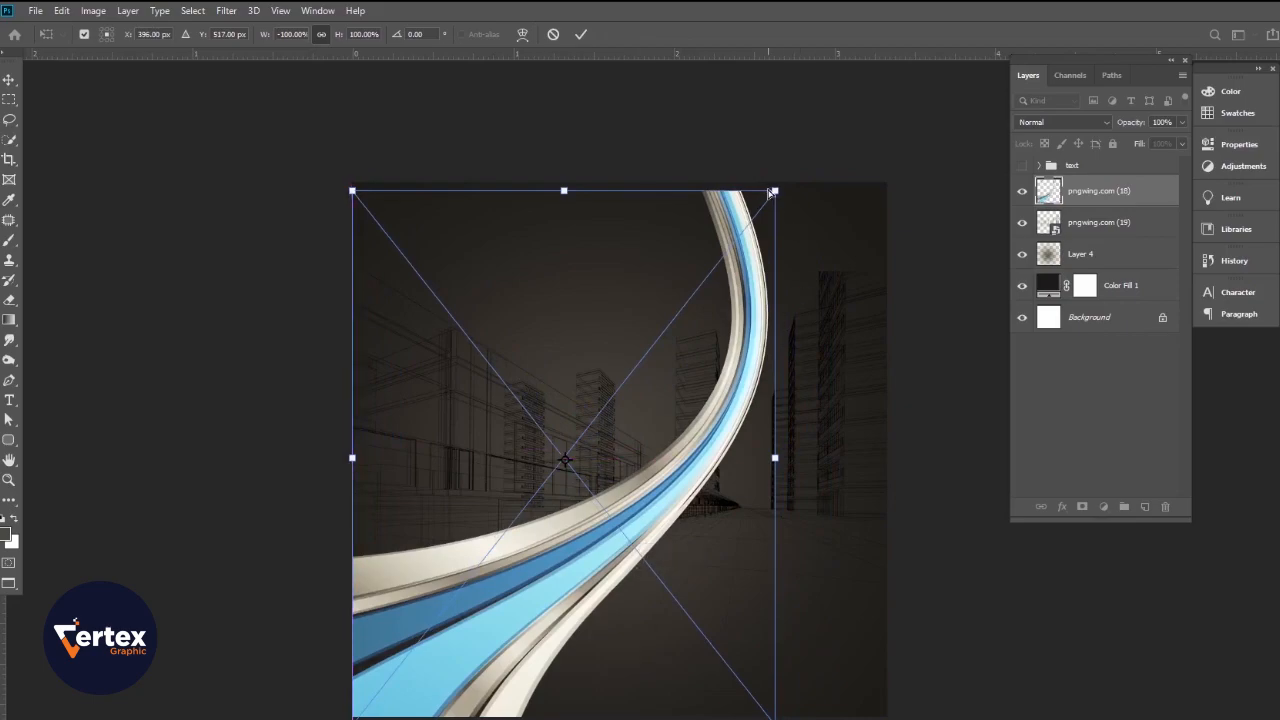
Squash the ribbon vertically into the lower half of the canvas, widen it slightly, extend its far end above the horizon, and commit the placement.
left_click_drag(569, 194, 624, 480)
left_click_drag(775, 481, 790, 477)
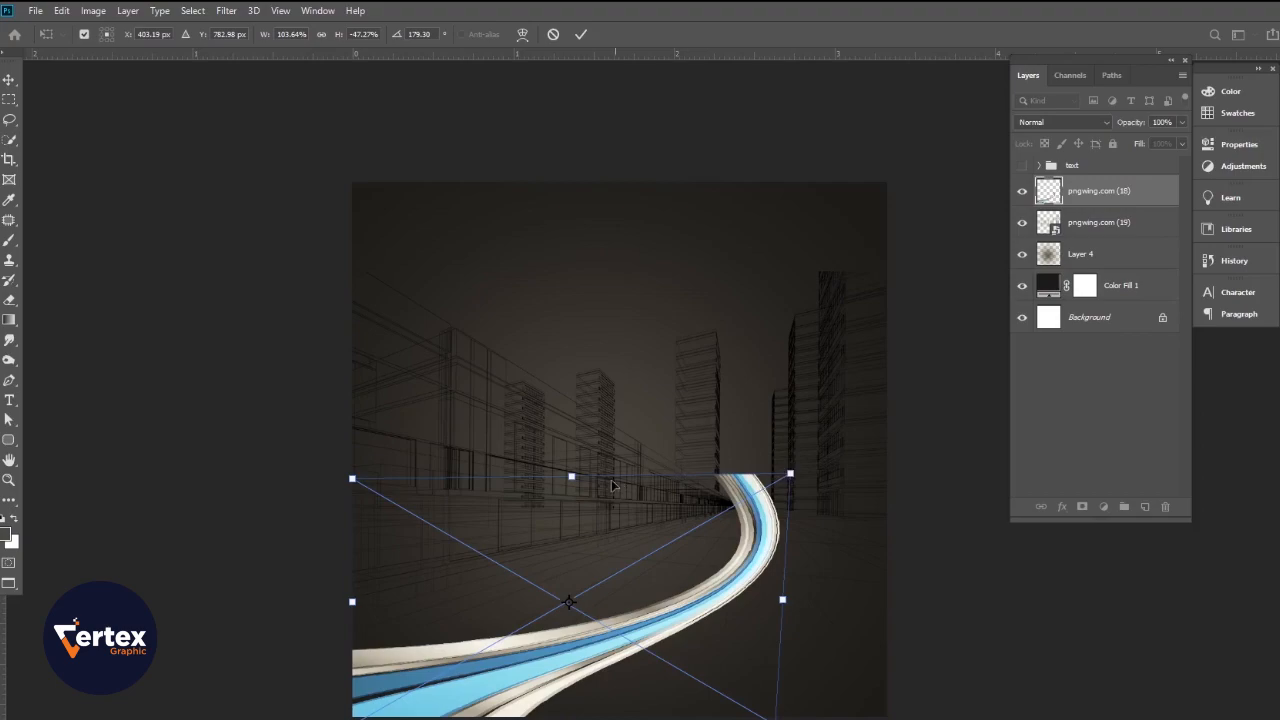
left_click_drag(576, 478, 585, 426)
key("Return")
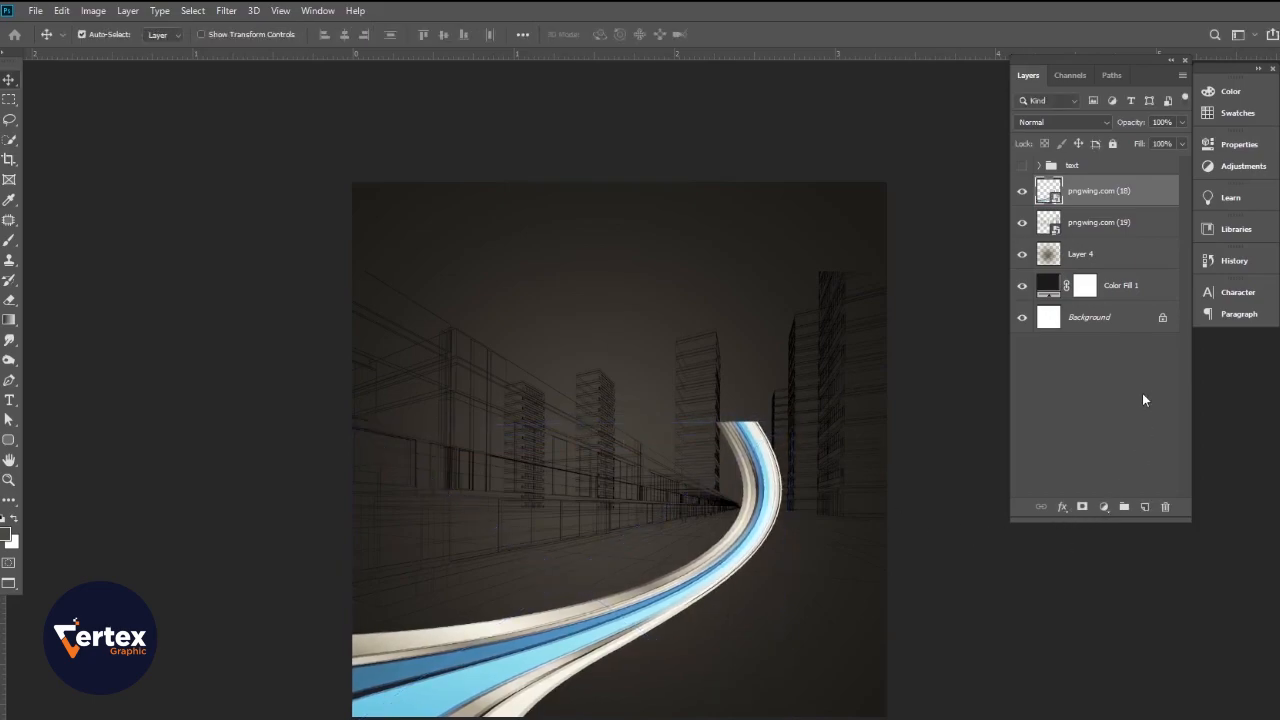
Add a layer mask to the ribbon and fade its far end into the horizon with downward linear gradients.
left_click(1083, 506)
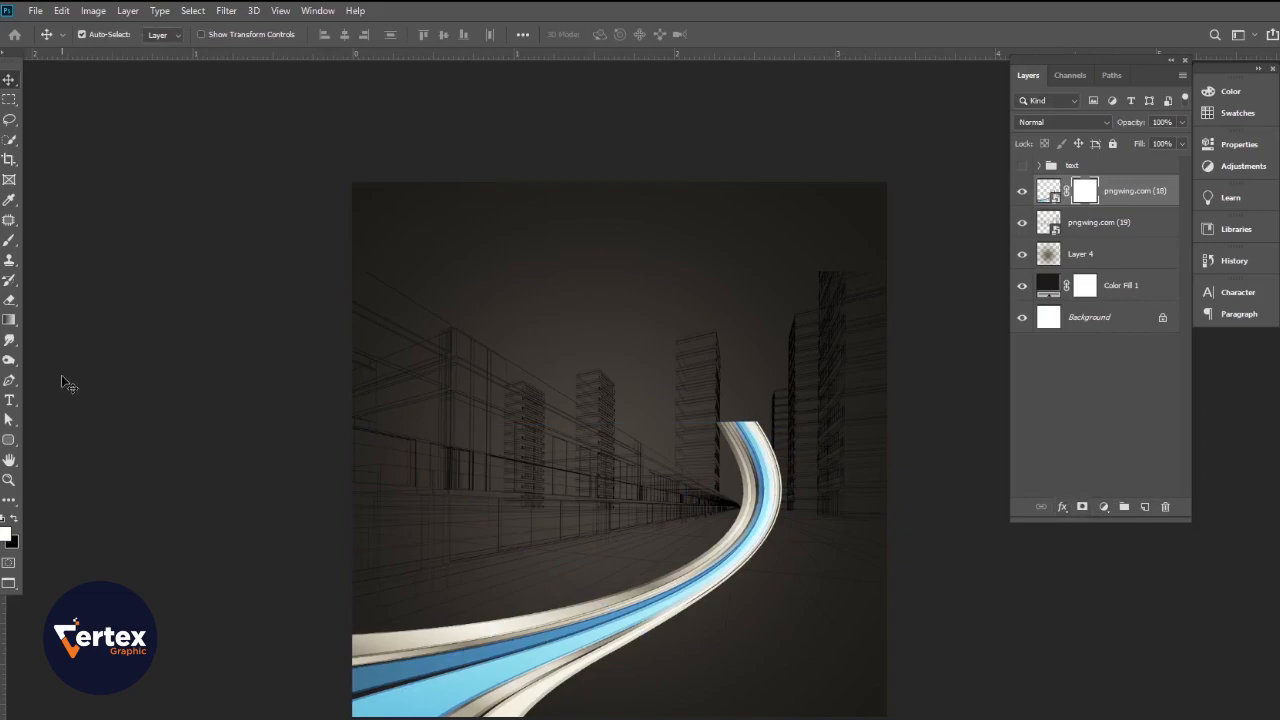
left_click(9, 320)
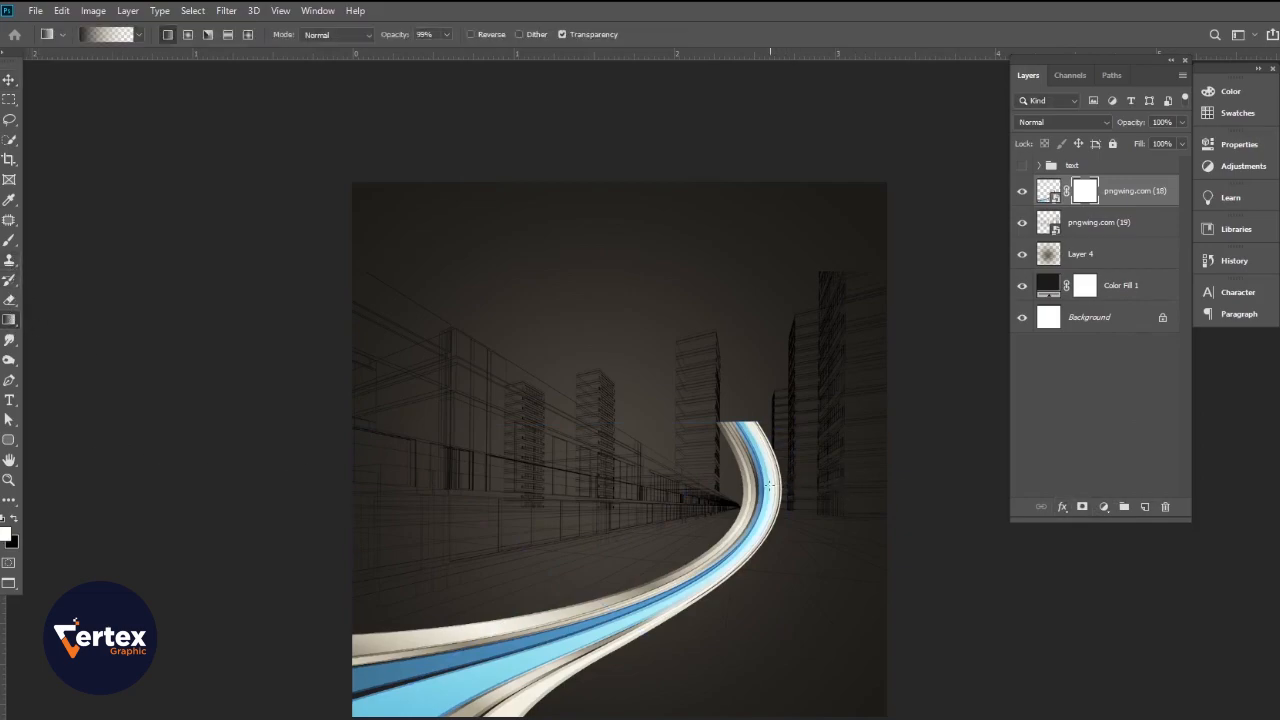
left_click_drag(754, 541, 754, 541)
left_click_drag(760, 492, 757, 612)
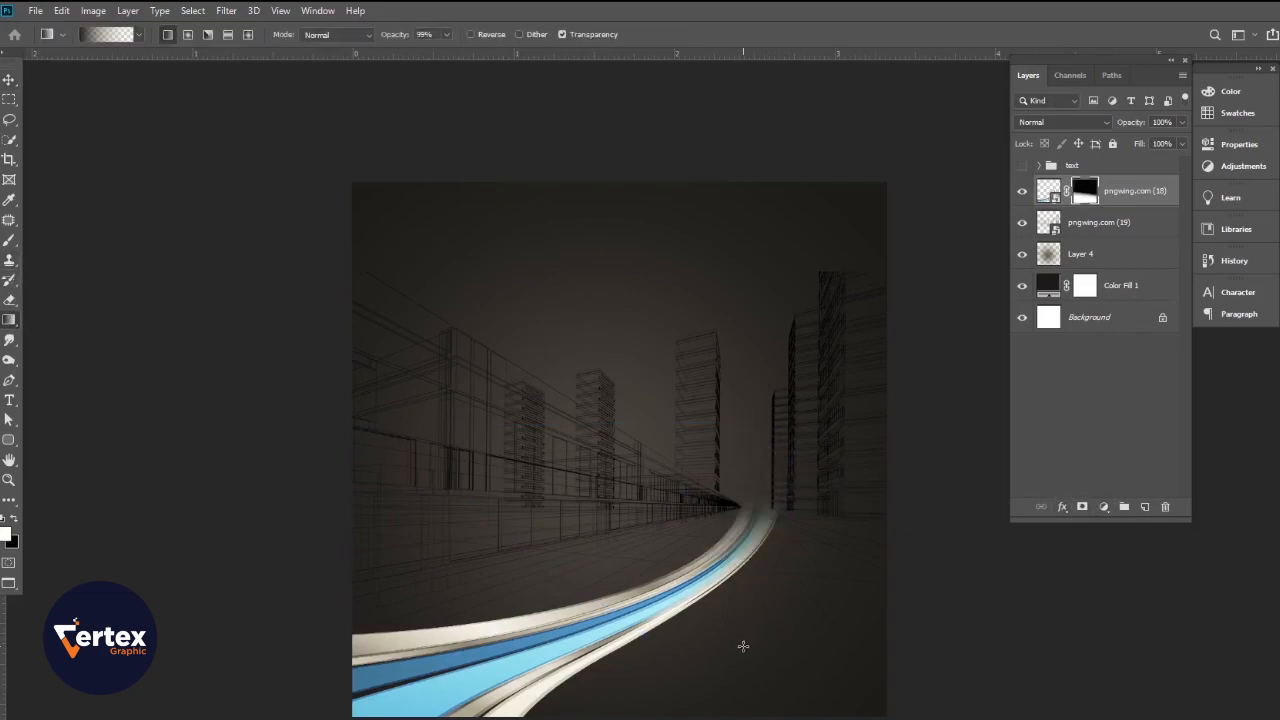
left_click_drag(760, 477, 731, 663)
left_click_drag(759, 514, 718, 683)
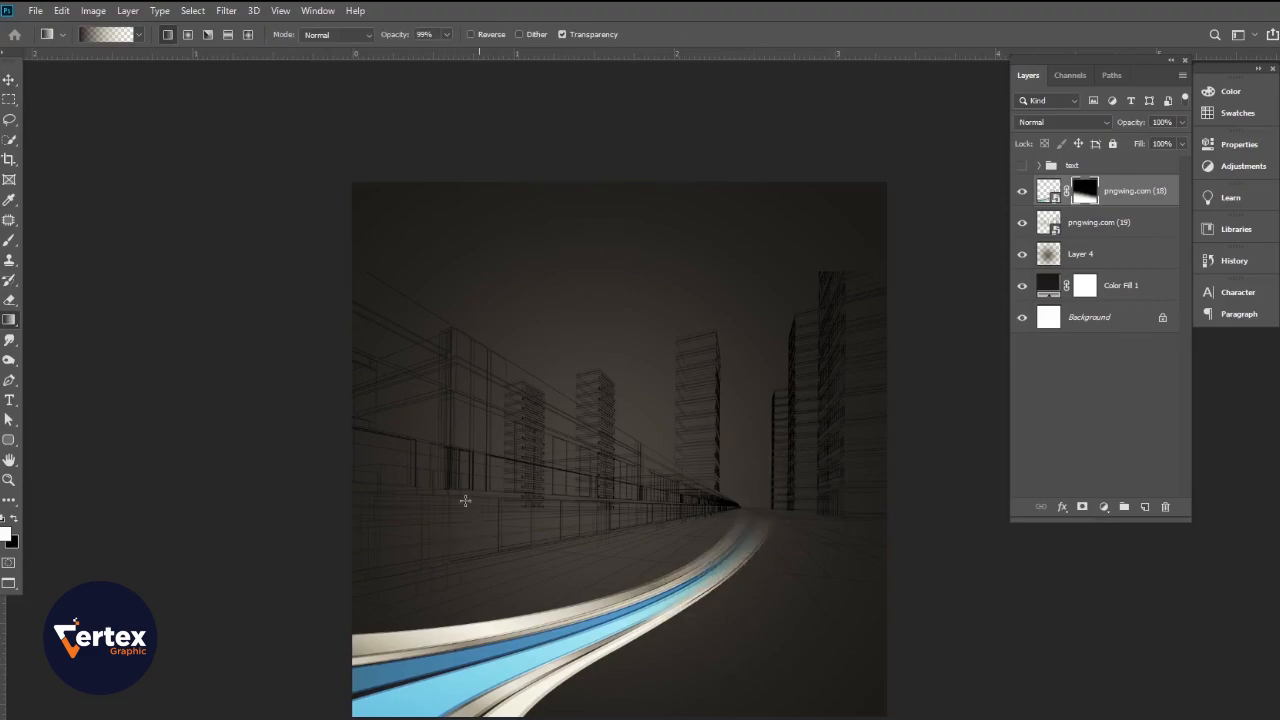
left_click(9, 79)
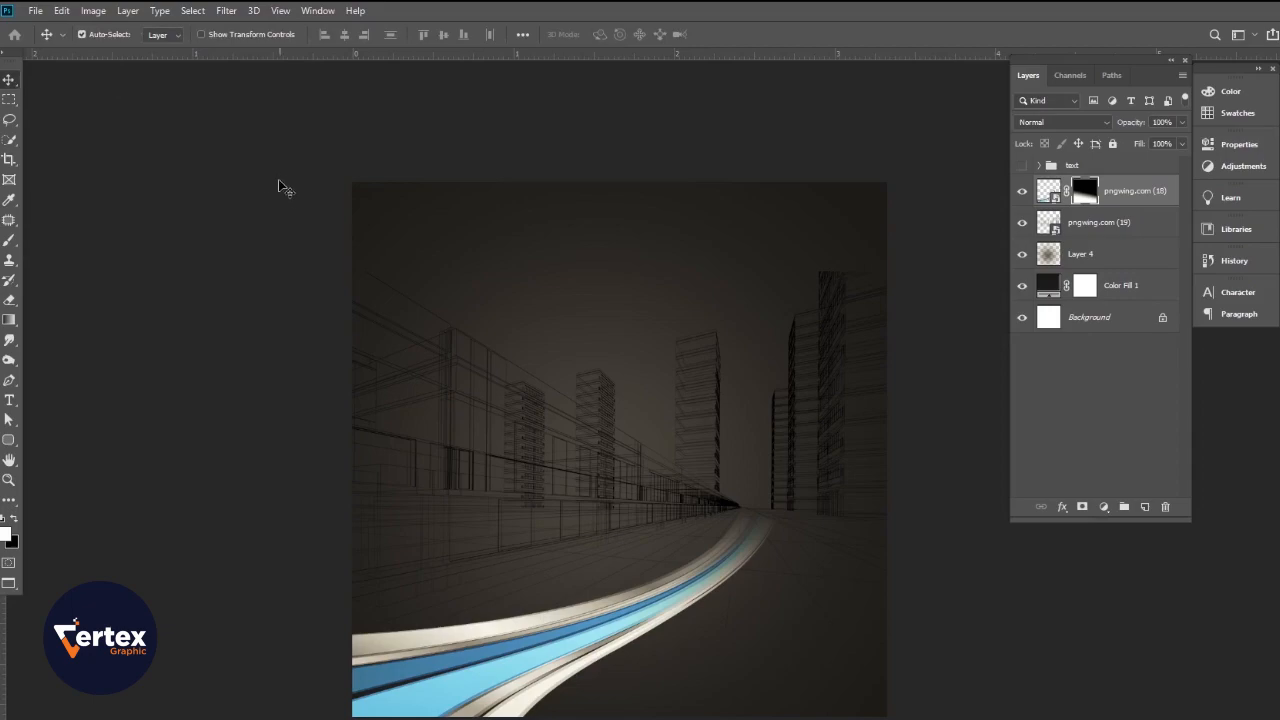
Make the image of layer pngwing.com (18) the active target instead of its mask.
left_click(227, 11)
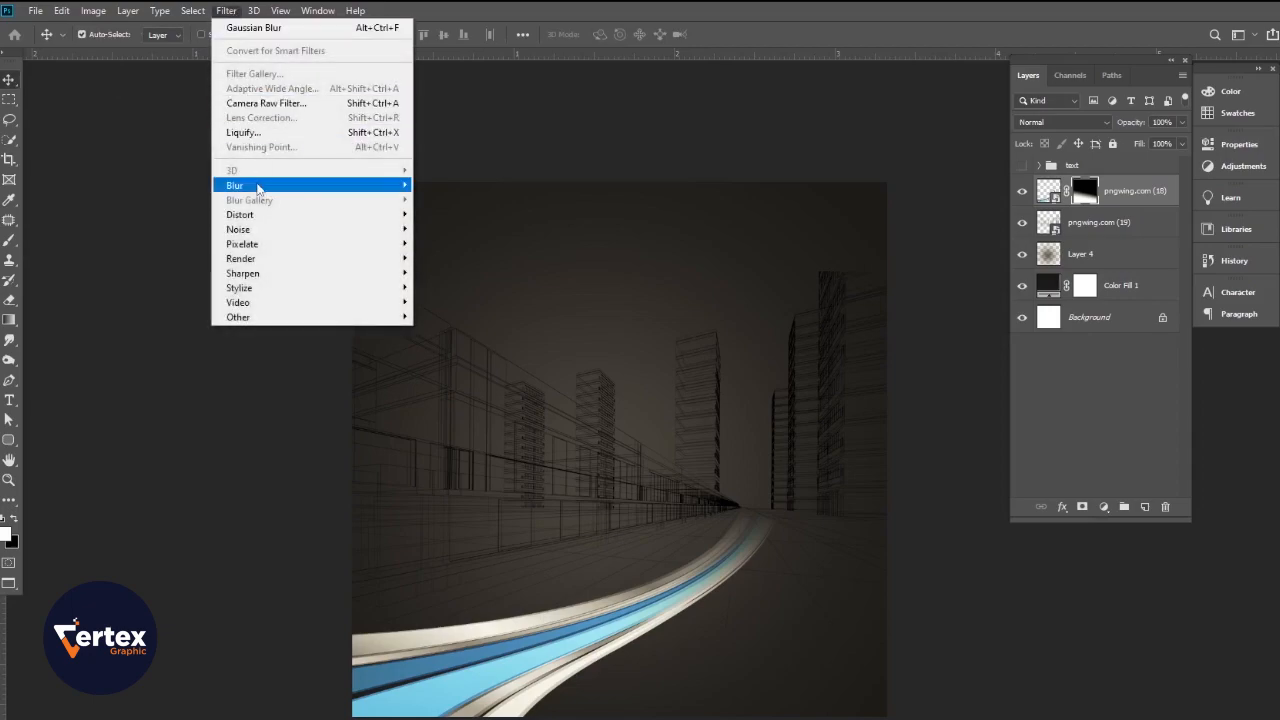
mouse_move(93, 11)
mouse_move(100, 52)
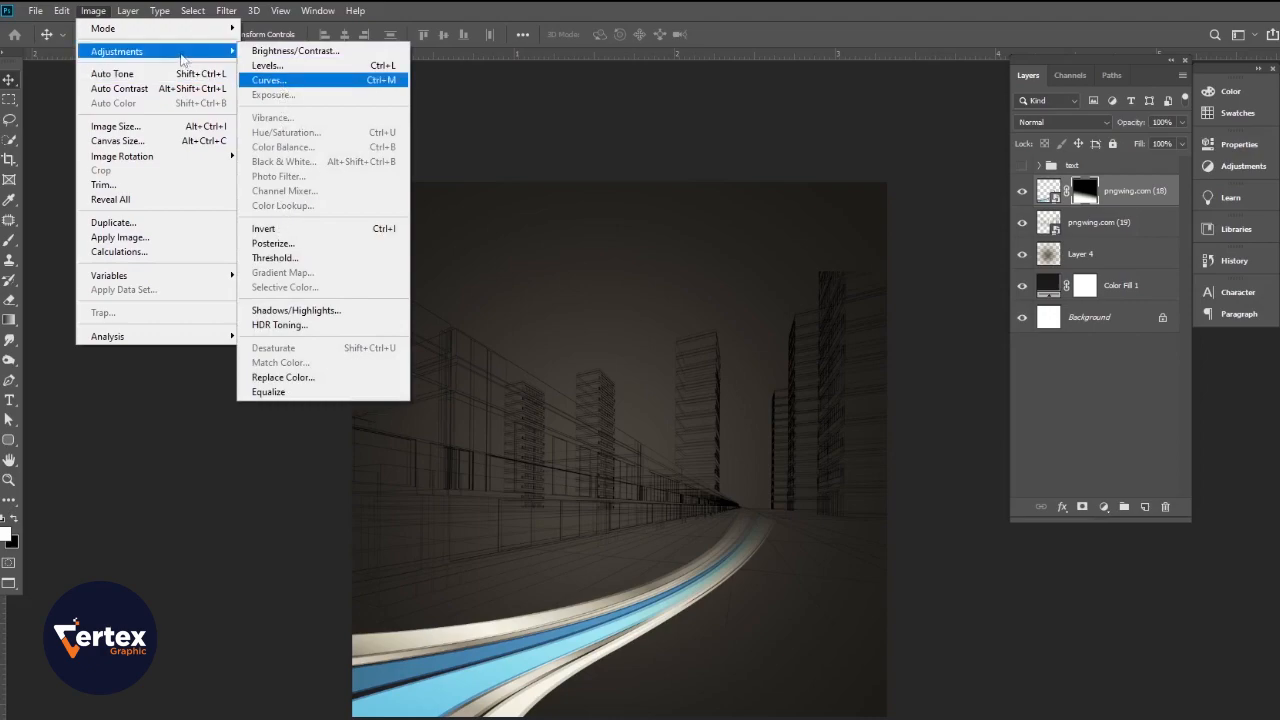
mouse_move(180, 51)
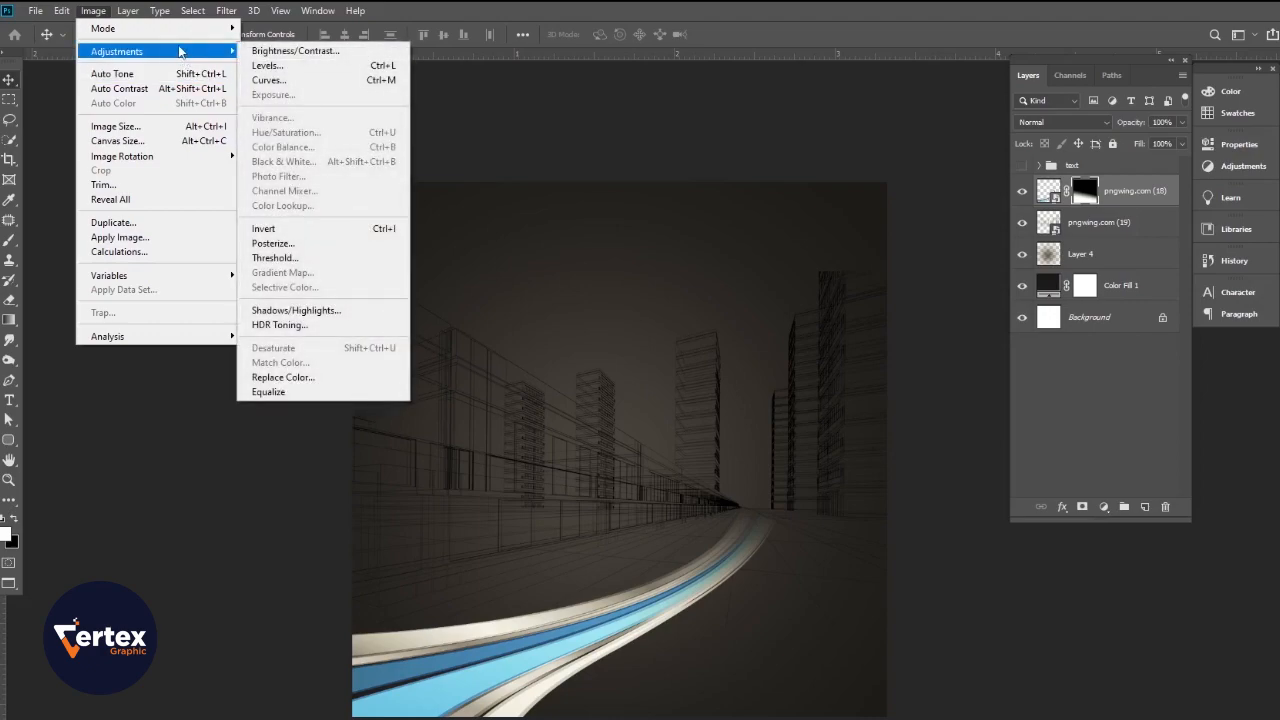
left_click(1049, 194)
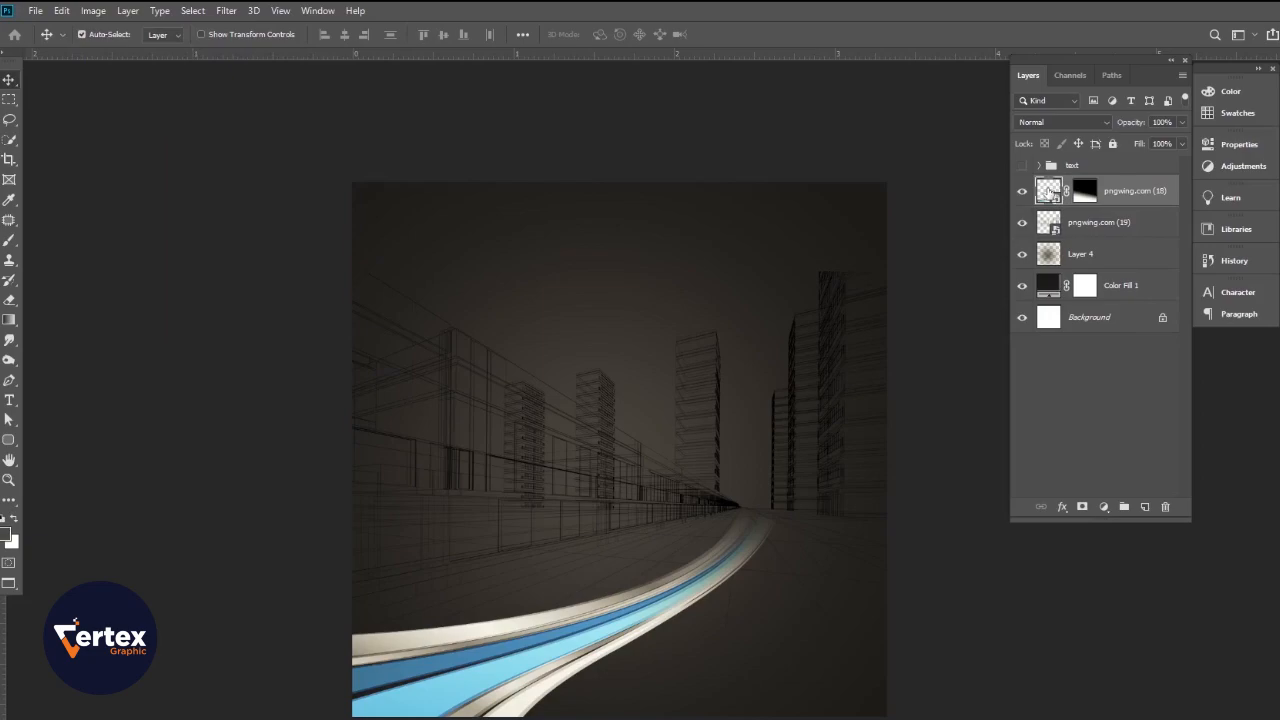
Try a Black & White adjustment on the ribbon image with Yellows at -132%.
left_click(93, 10)
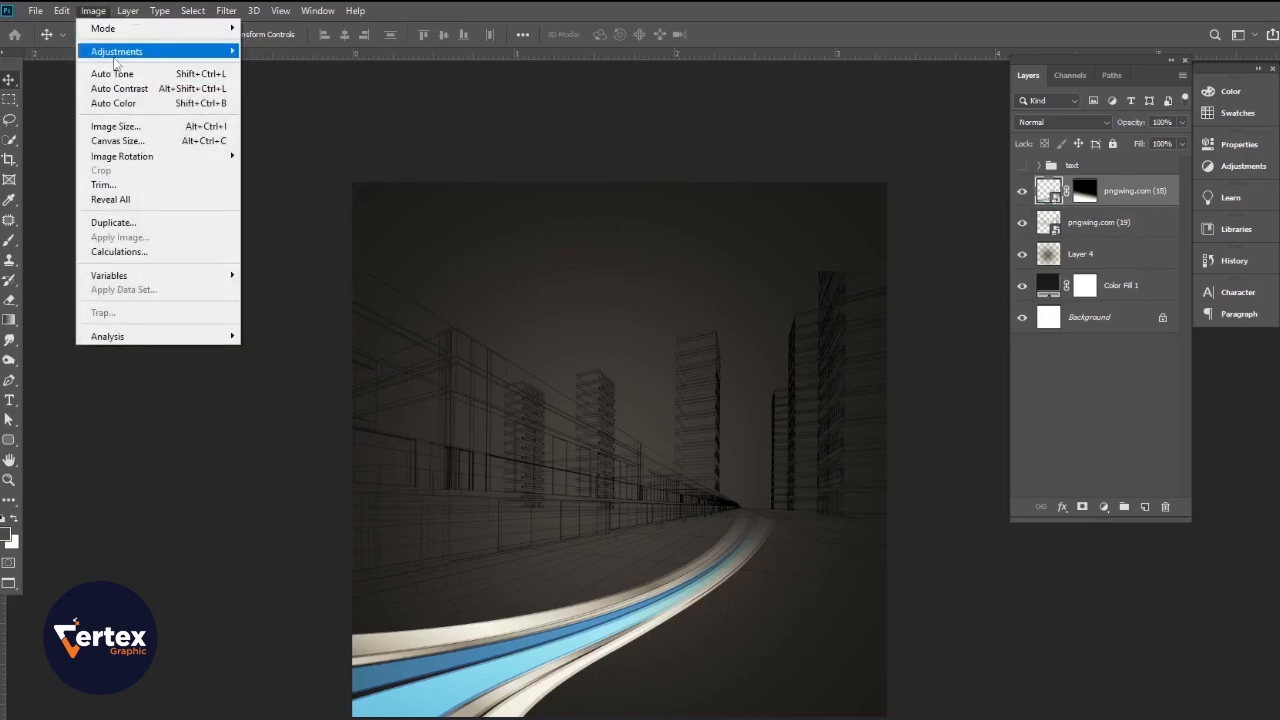
mouse_move(141, 58)
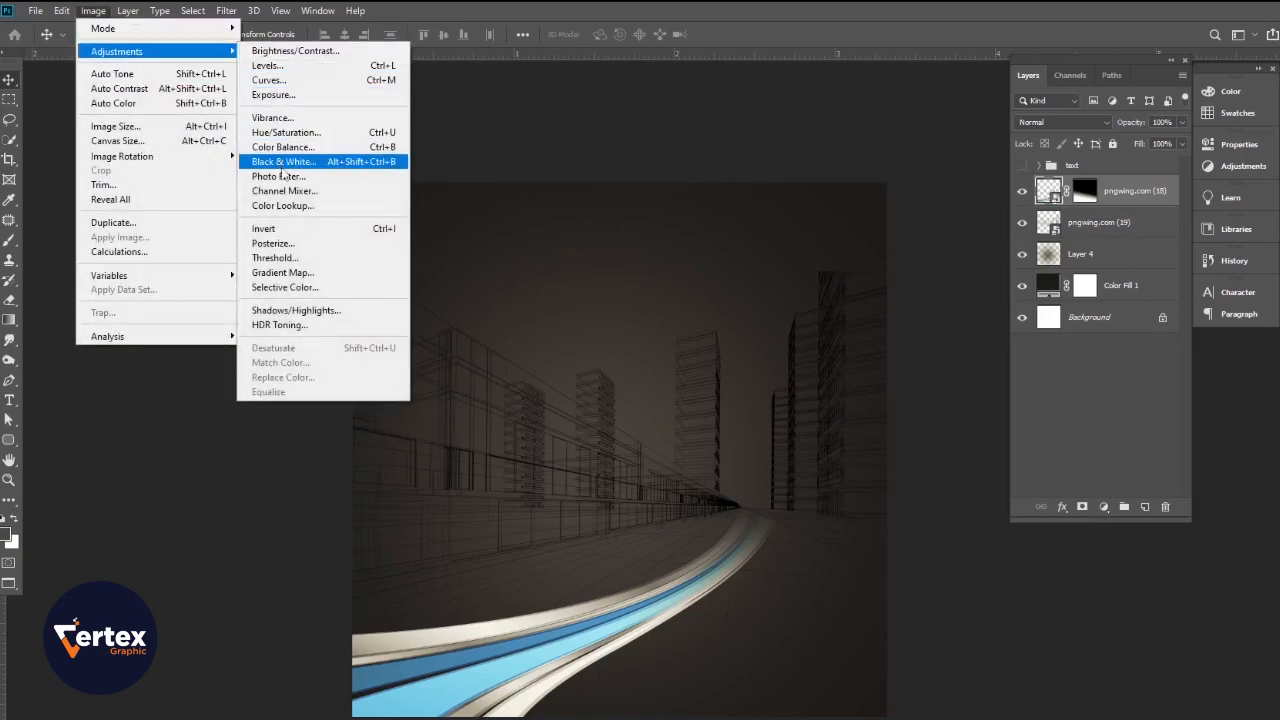
left_click(282, 166)
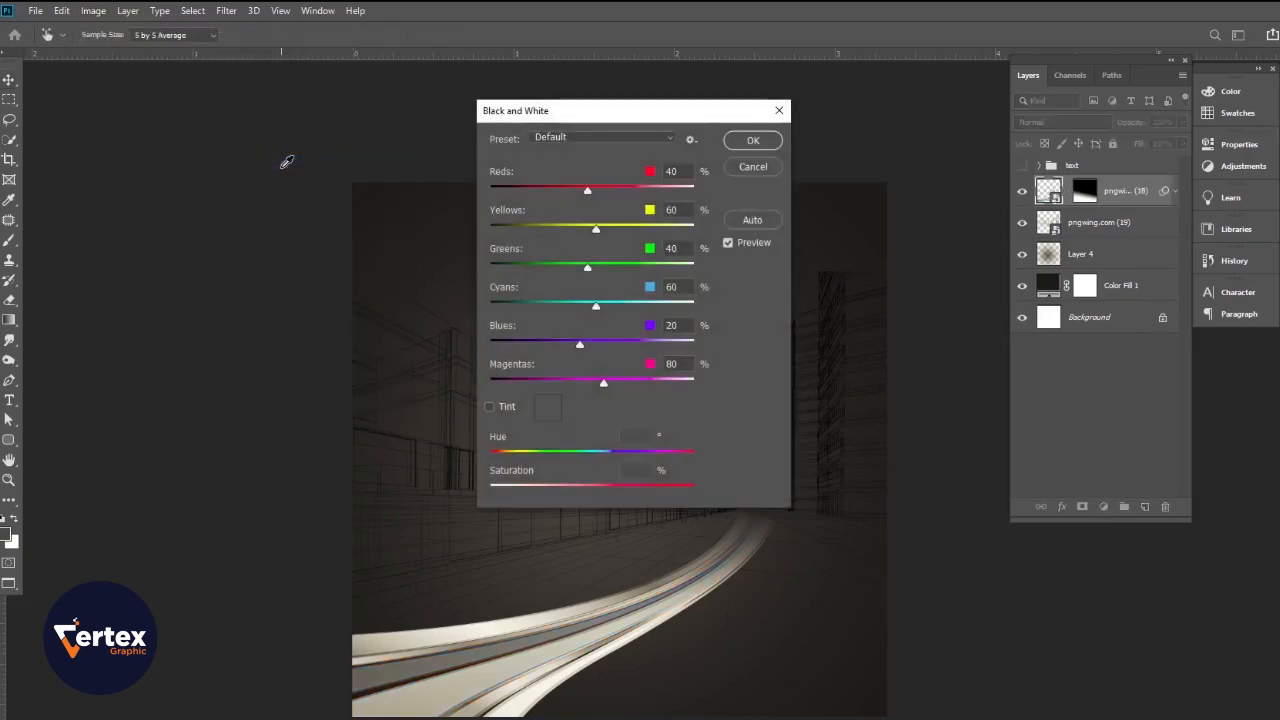
left_click(584, 139)
left_click(585, 149)
left_click_drag(595, 233, 524, 239)
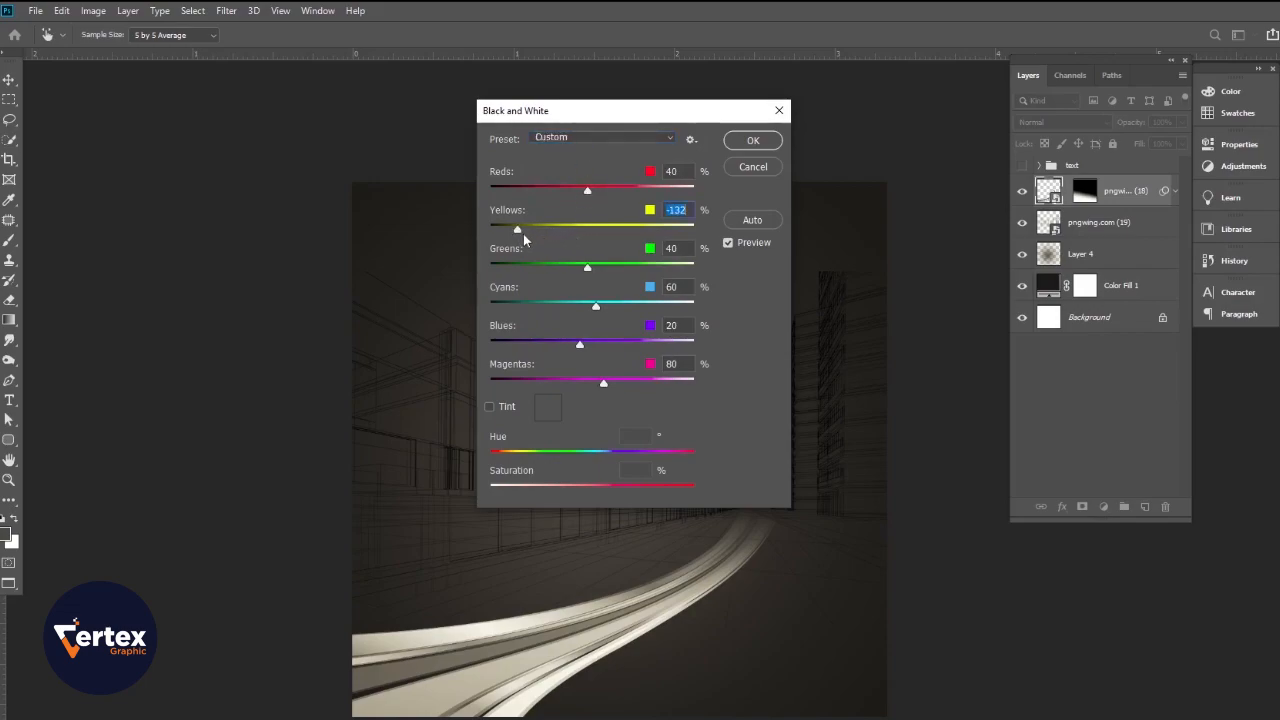
Restore the Default preset and try Reds -75%, Yellows -89%, Greens -68%, Cyans -79%, Blues -121% and strongly lowered Magentas.
left_click(575, 140)
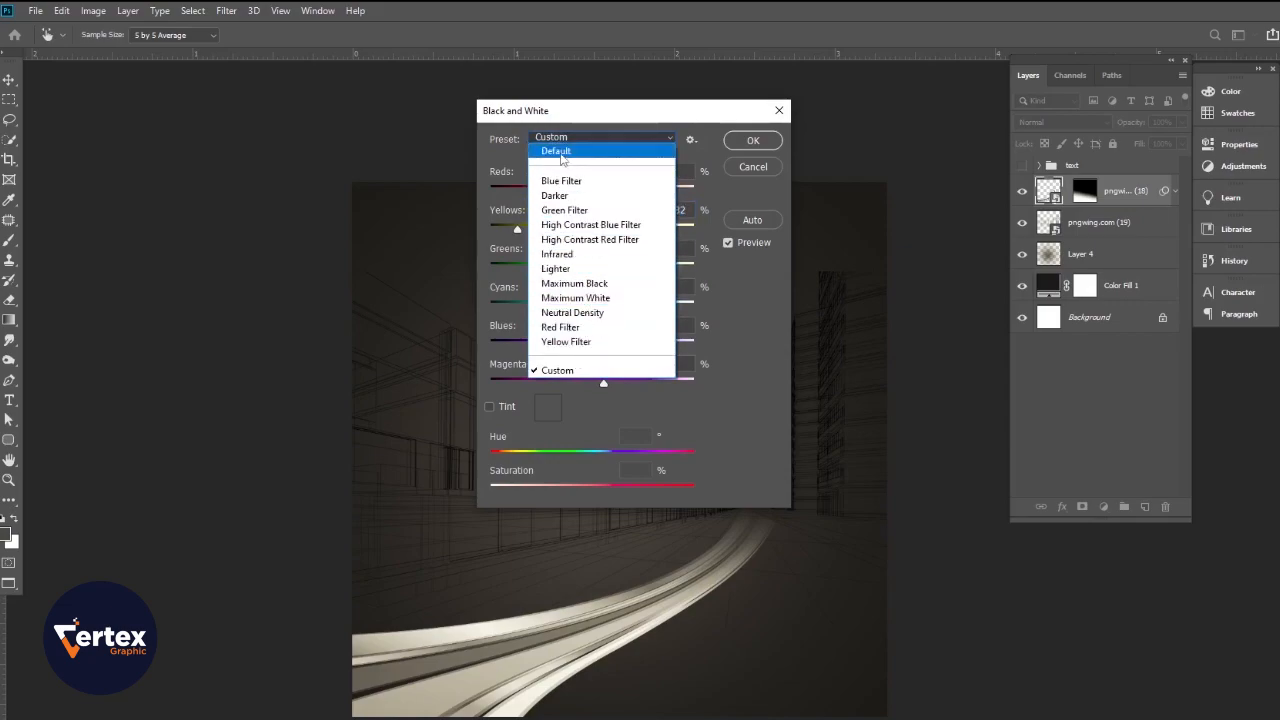
left_click(560, 153)
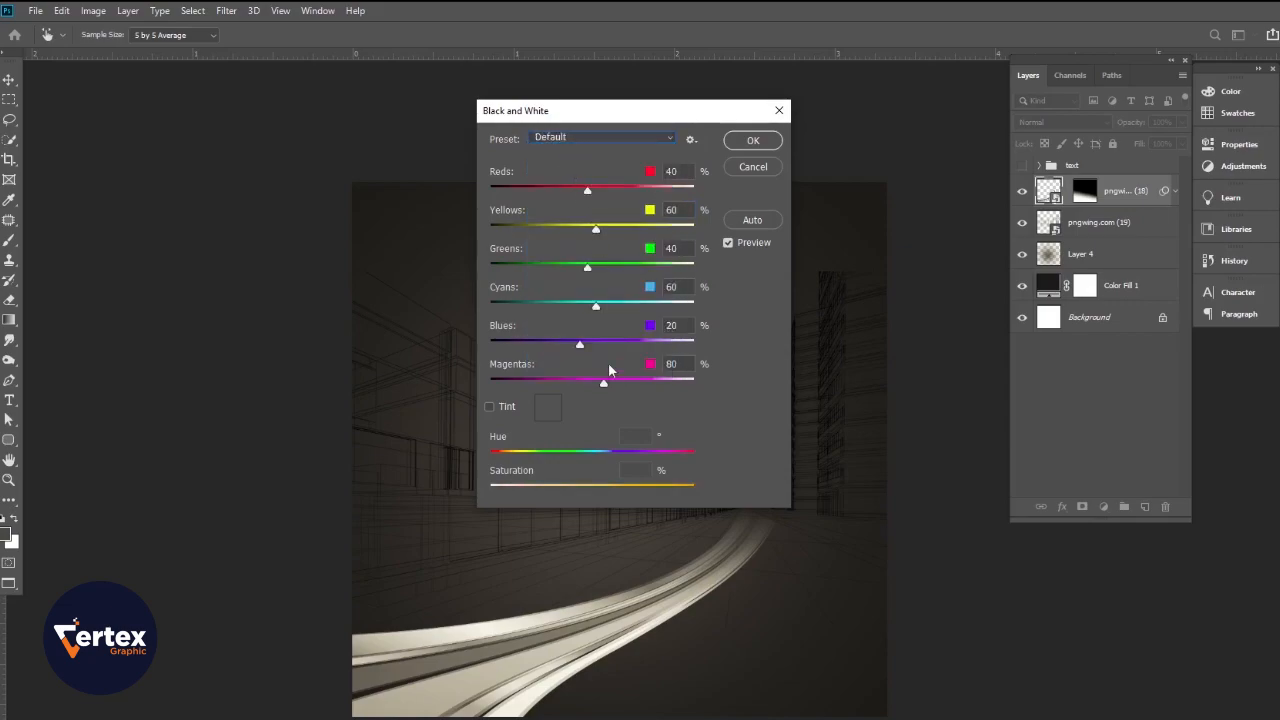
left_click_drag(582, 347, 522, 347)
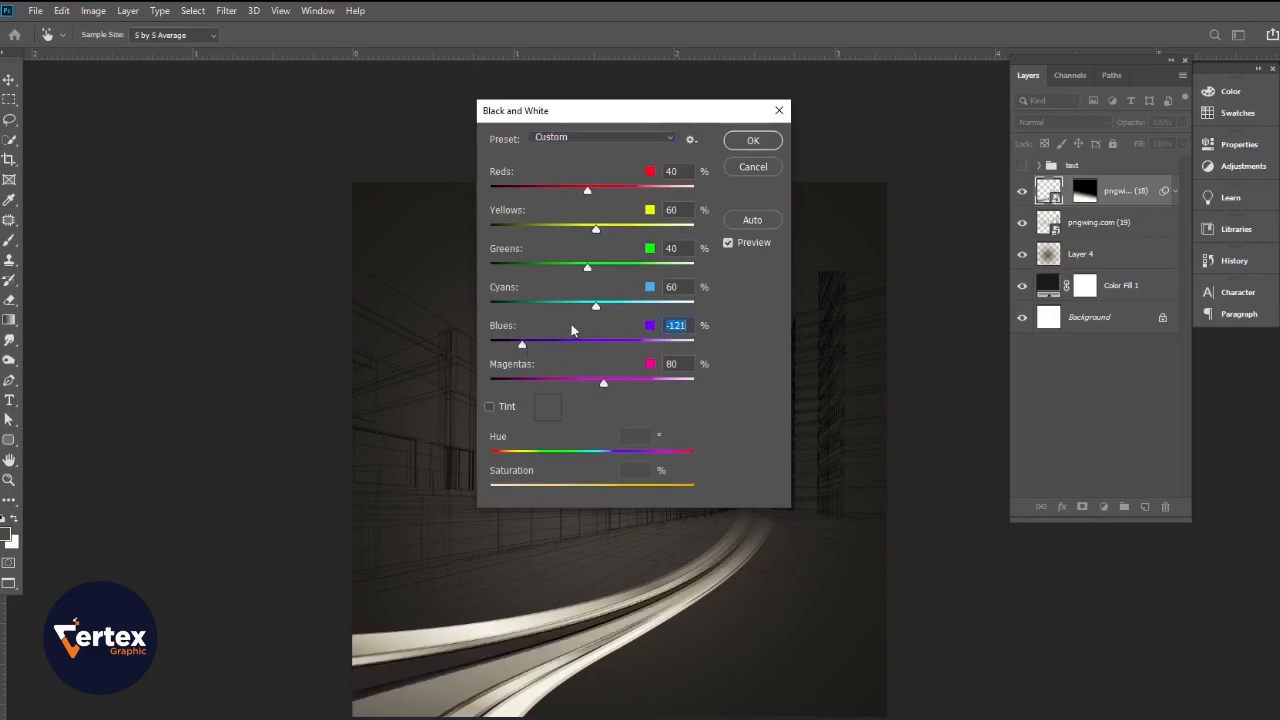
left_click_drag(593, 313, 540, 310)
left_click_drag(588, 272, 552, 277)
left_click_drag(594, 232, 535, 231)
left_click_drag(587, 191, 541, 193)
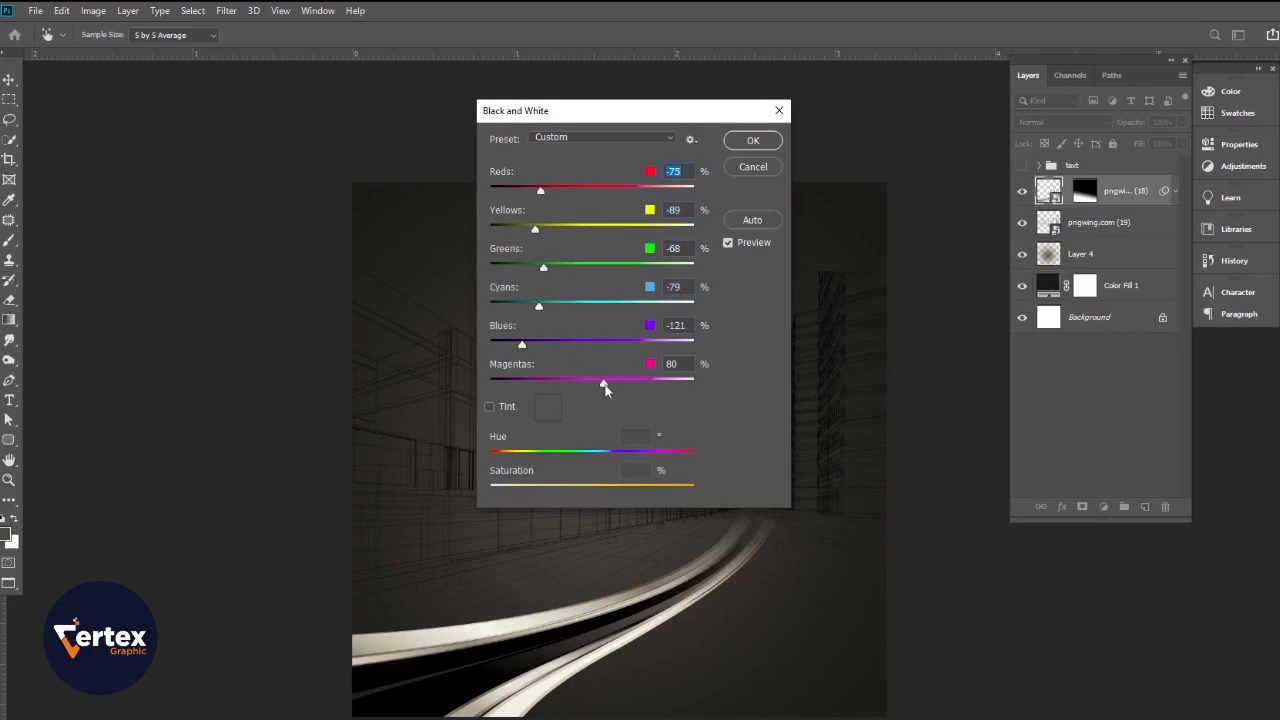
left_click_drag(603, 386, 516, 385)
Try the Blue Filter preset with Reds -104%, Yellows -83%, Greens -121%, Cyans -102%, Blues -77% and Magentas -66%, and cancel the adjustment.
left_click(655, 140)
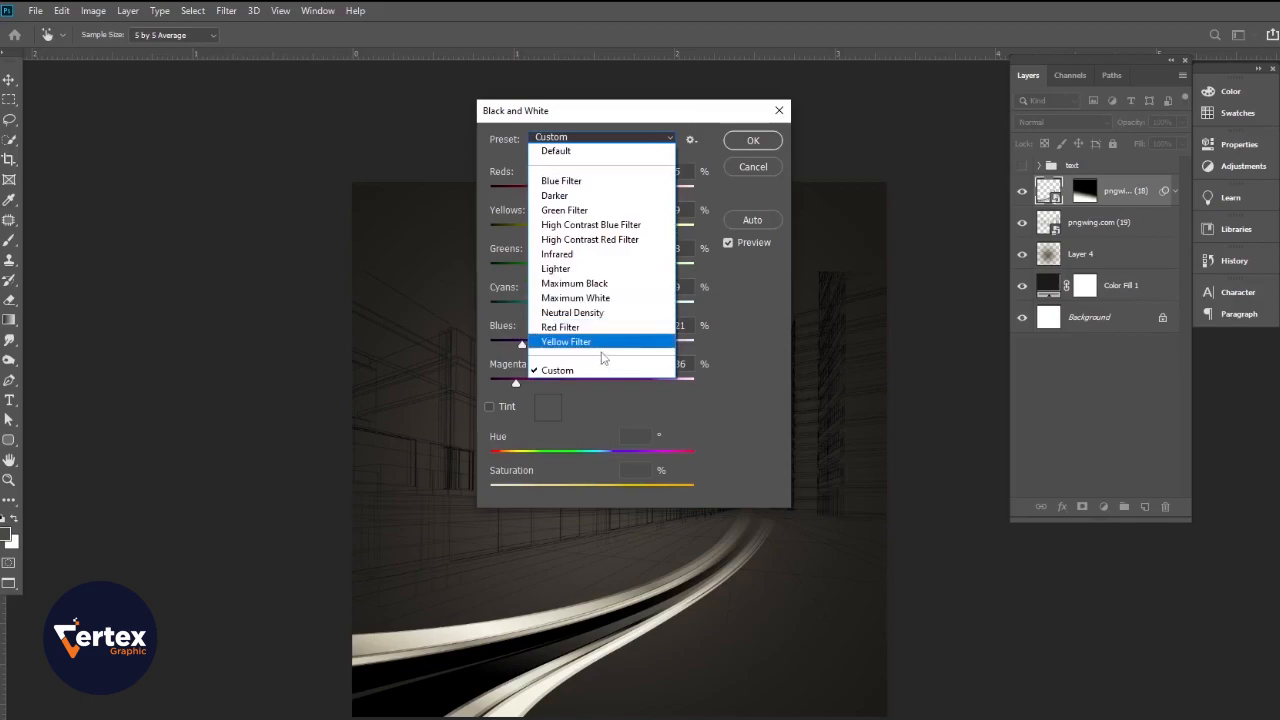
left_click(575, 181)
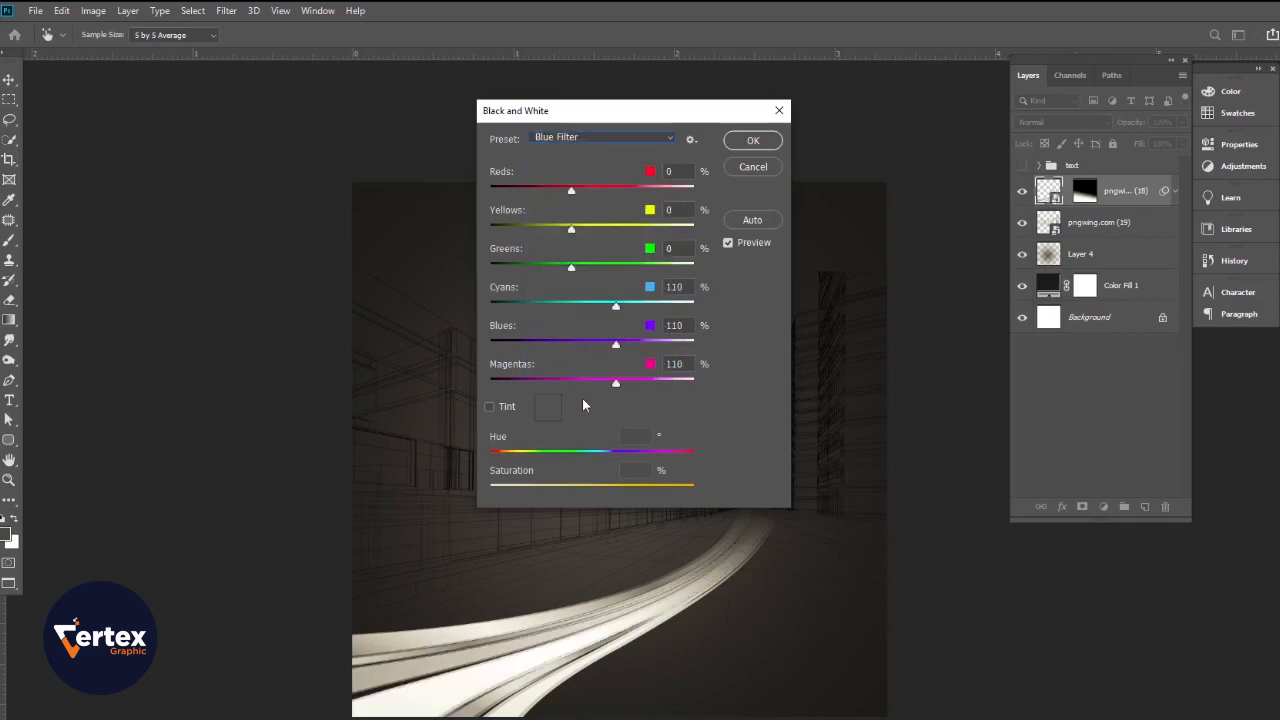
left_click_drag(615, 387, 544, 388)
left_click_drag(610, 345, 540, 345)
left_click_drag(616, 305, 521, 268)
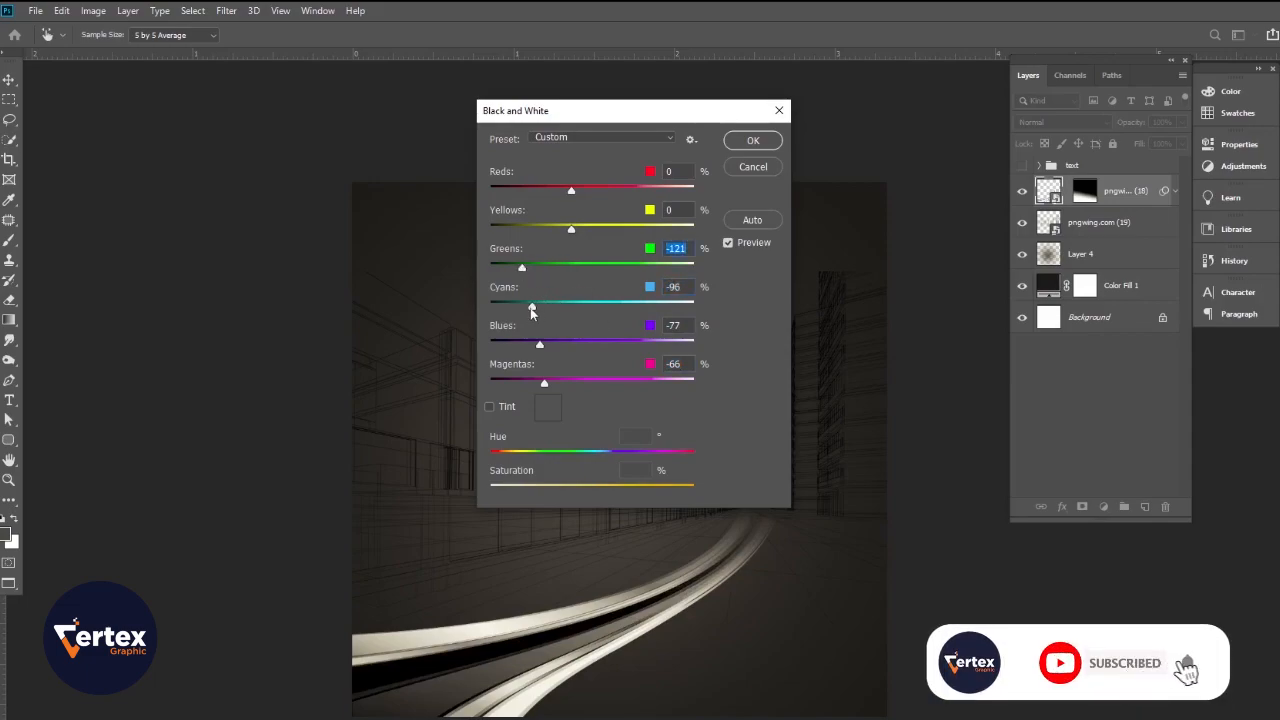
left_click_drag(557, 310, 530, 306)
left_click_drag(571, 229, 530, 193)
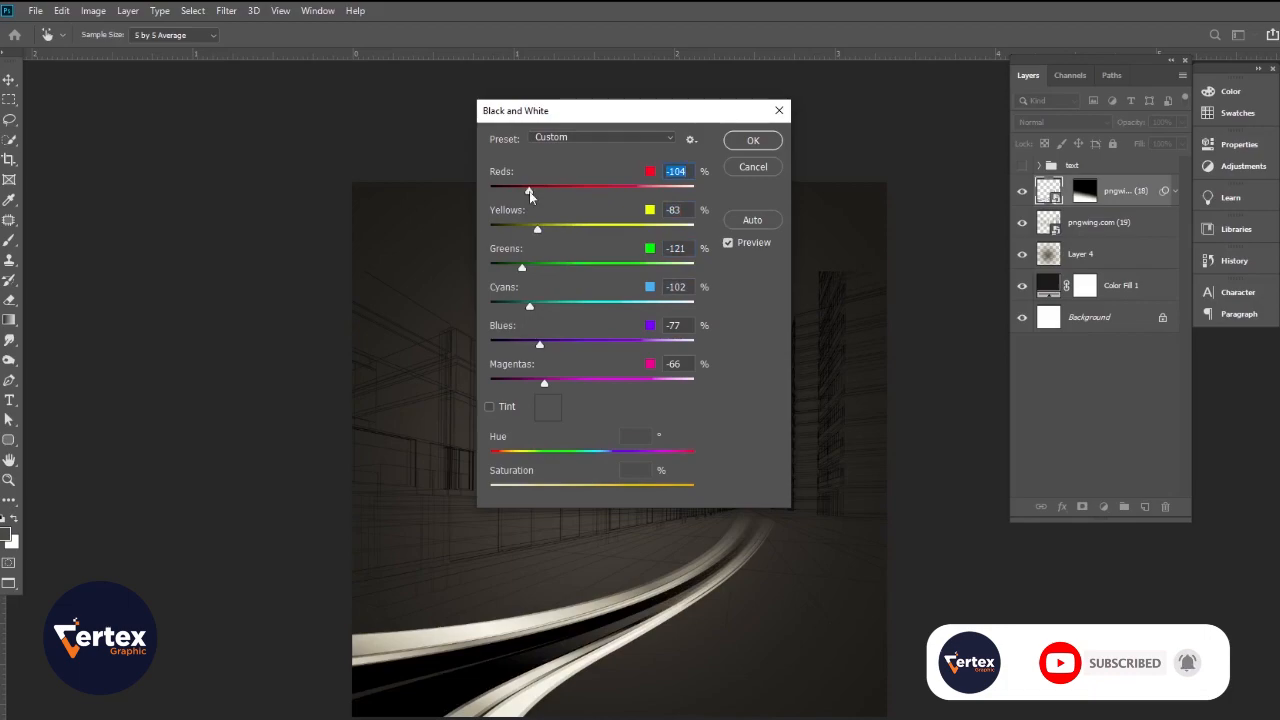
left_click(752, 167)
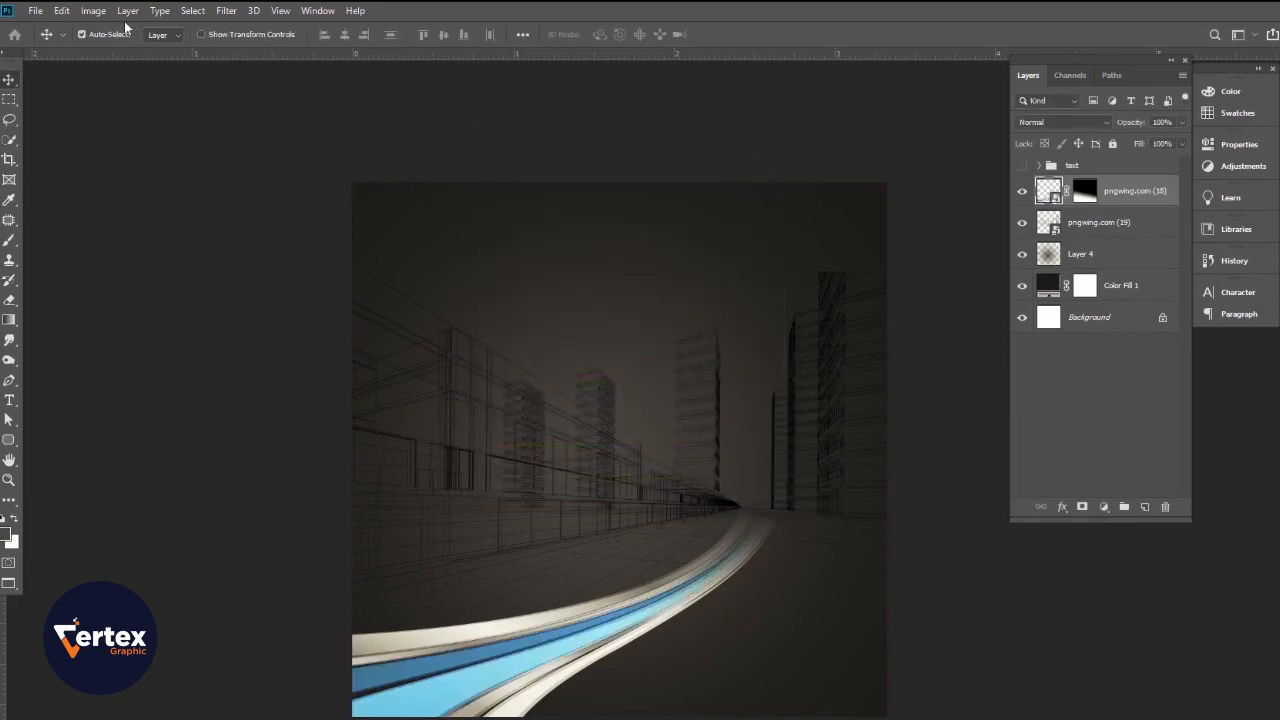
Apply a Black & White adjustment with the Default preset to the ribbon image.
left_click(93, 10)
mouse_move(121, 55)
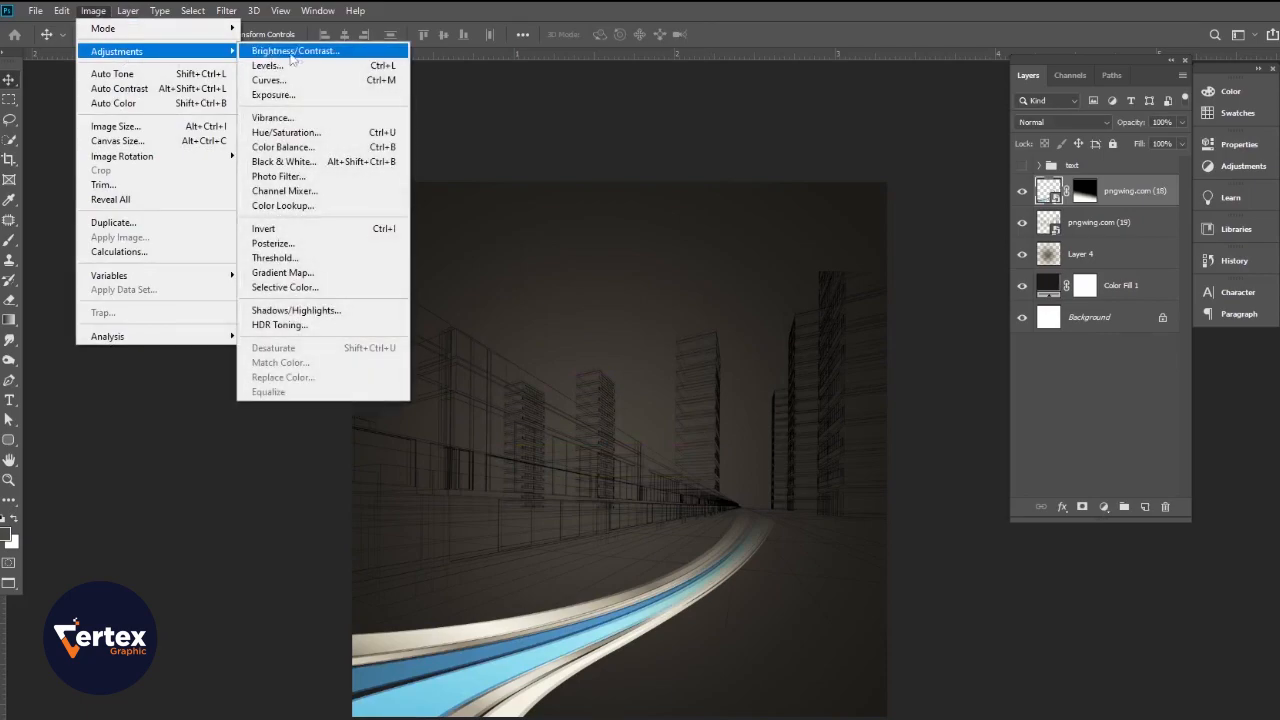
left_click(283, 162)
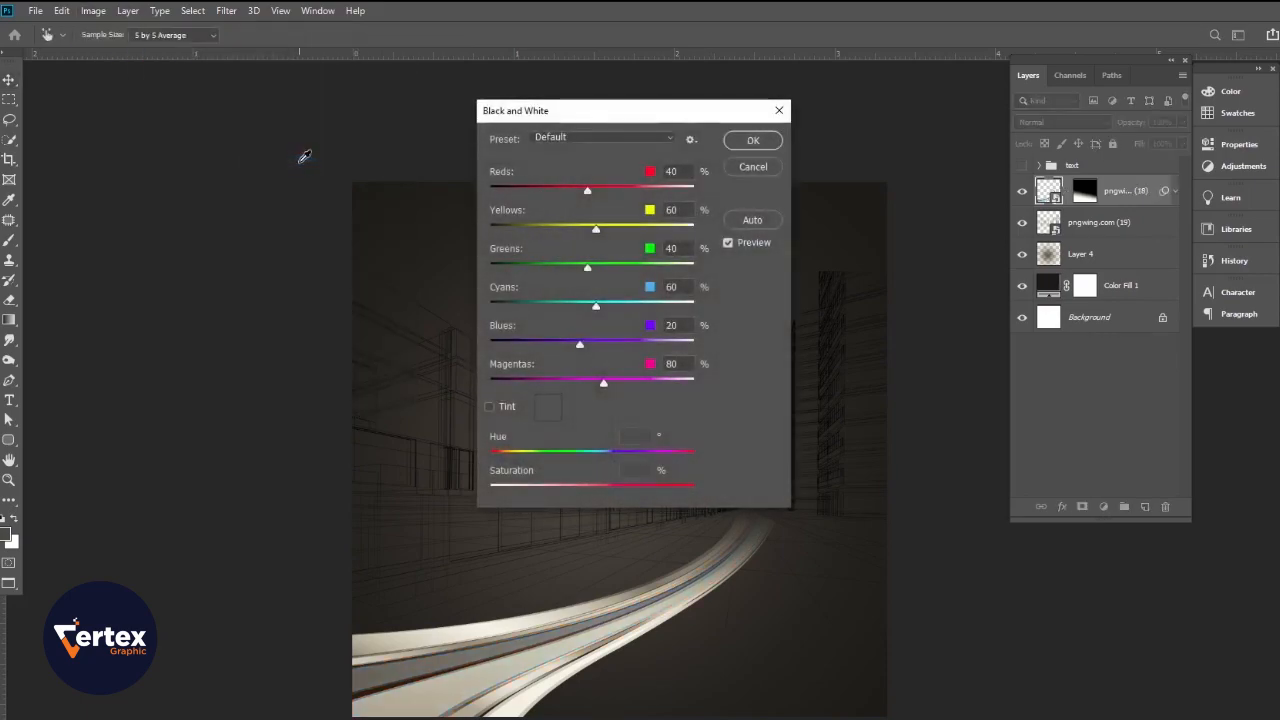
left_click(753, 143)
mouse_move(589, 567)
left_mouse_down()
mouse_move(620, 585)
mouse_move(607, 577)
left_mouse_up()
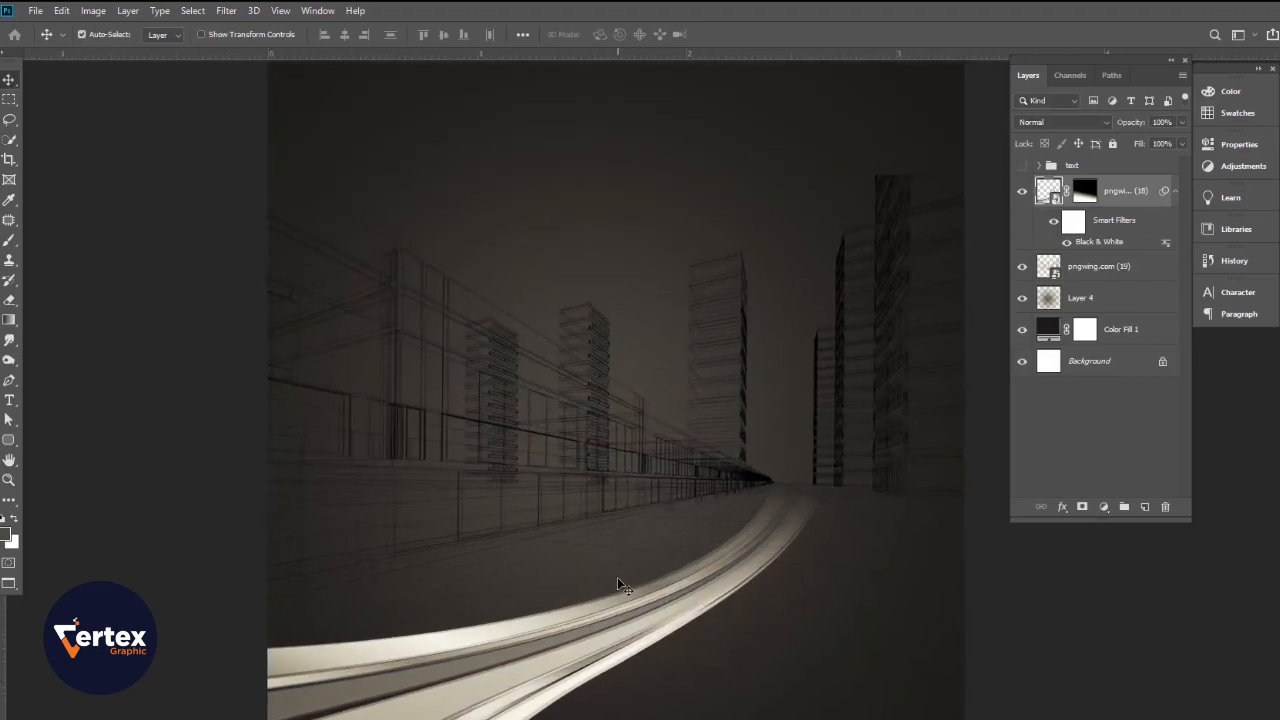
Set the ribbon layer's opacity to 67% and its blend mode to Lighter Color, and compare the image with the layer hidden and shown.
left_click_drag(1126, 128, 1110, 128)
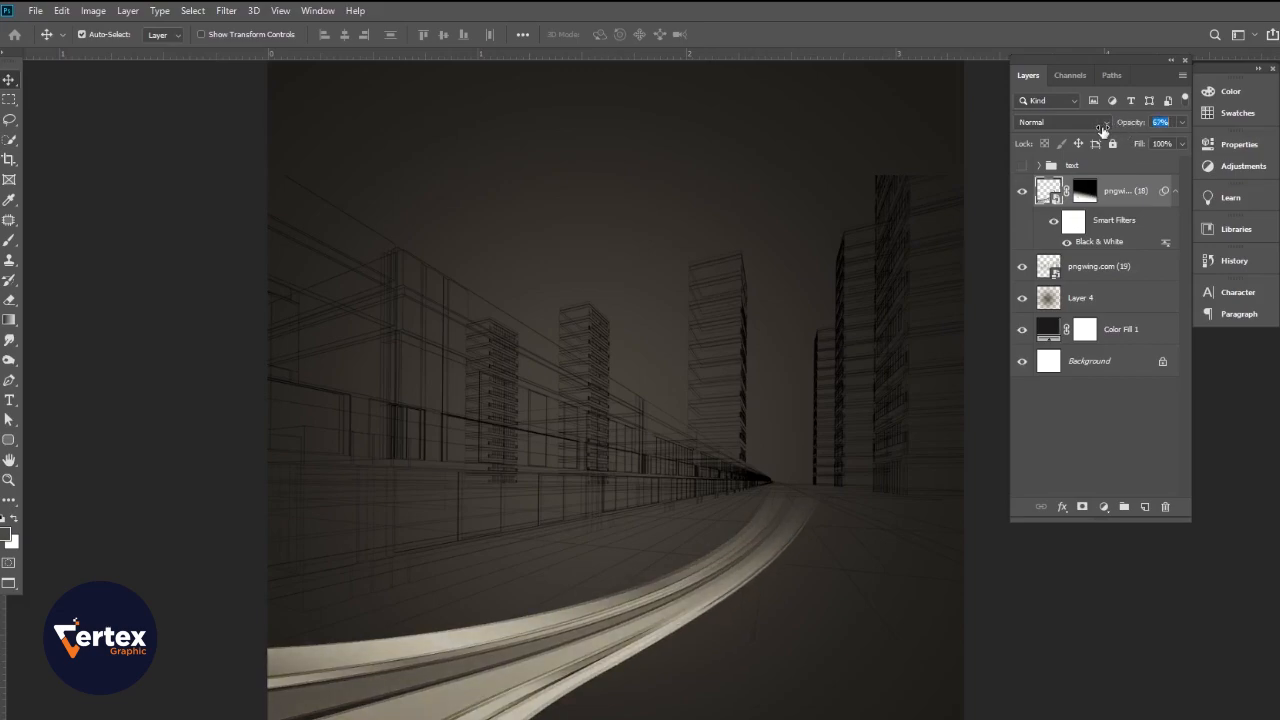
left_click_drag(1102, 130, 1102, 131)
left_click_drag(580, 463, 563, 491)
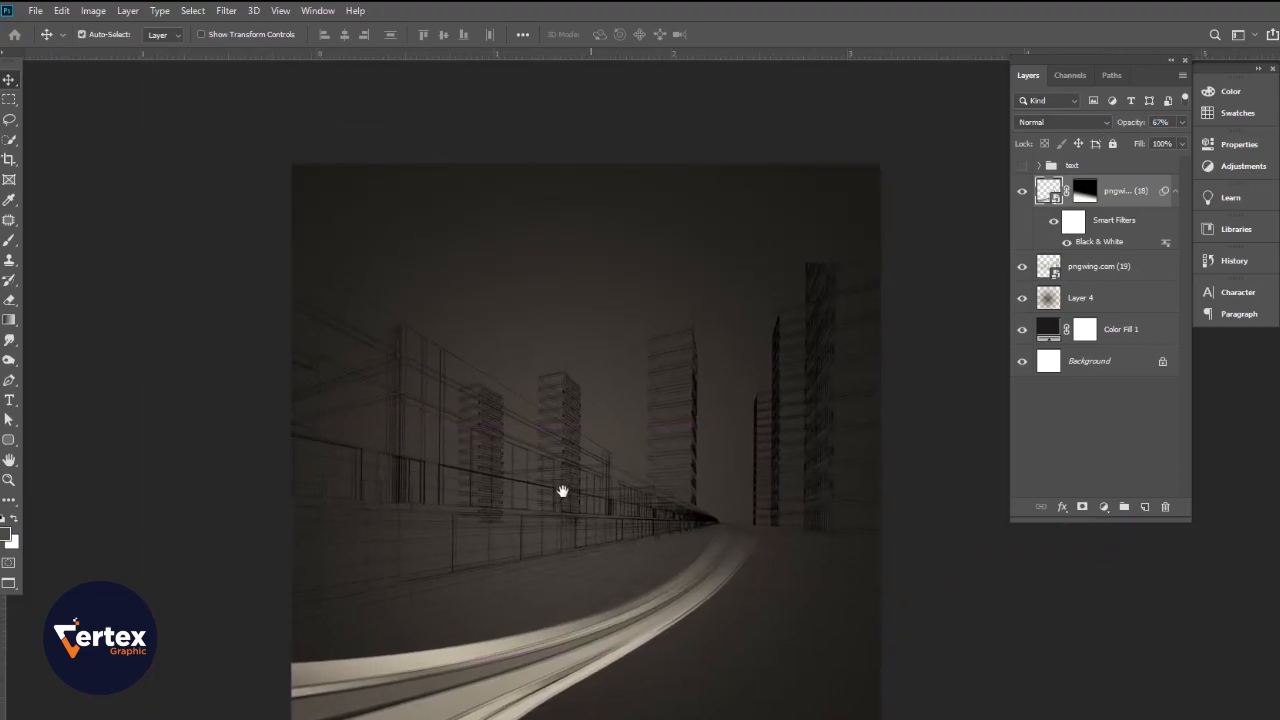
left_click(1104, 123)
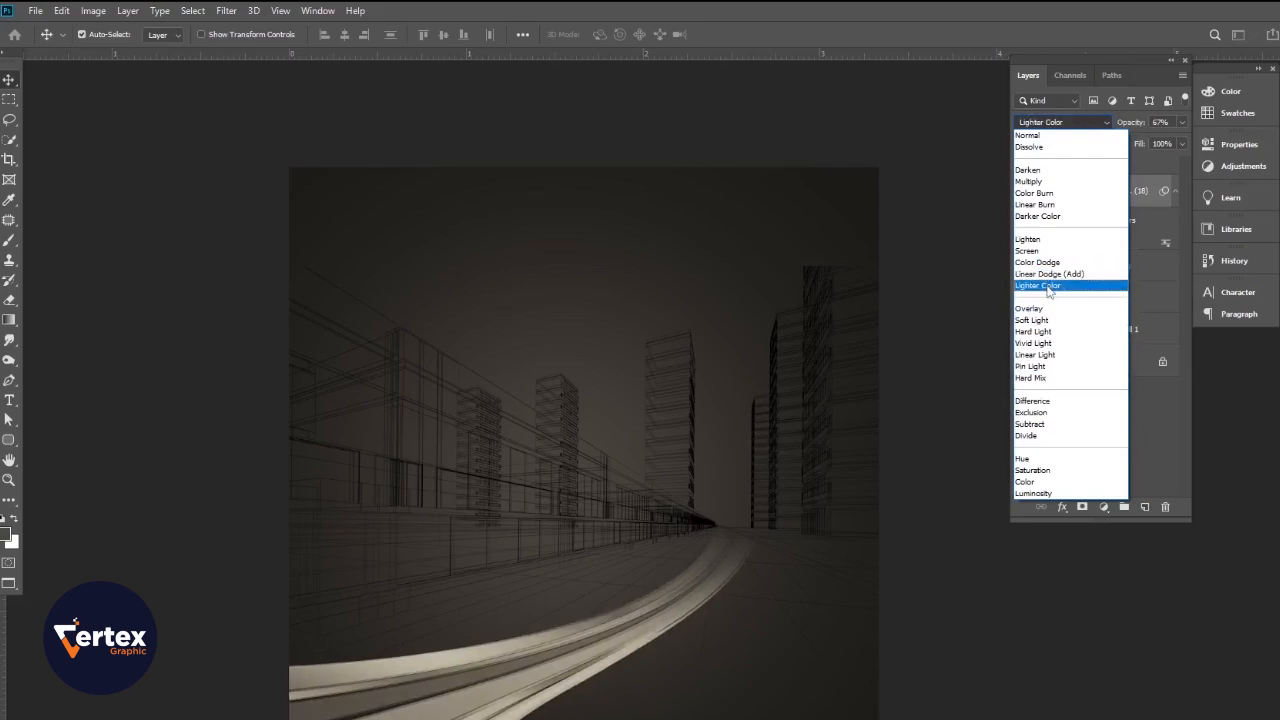
left_click(1048, 286)
left_click(1024, 193)
left_click(1024, 193)
mouse_move(534, 552)
left_mouse_down()
mouse_move(550, 560)
mouse_move(551, 537)
left_mouse_up()
left_click(1166, 613, "ctrl")
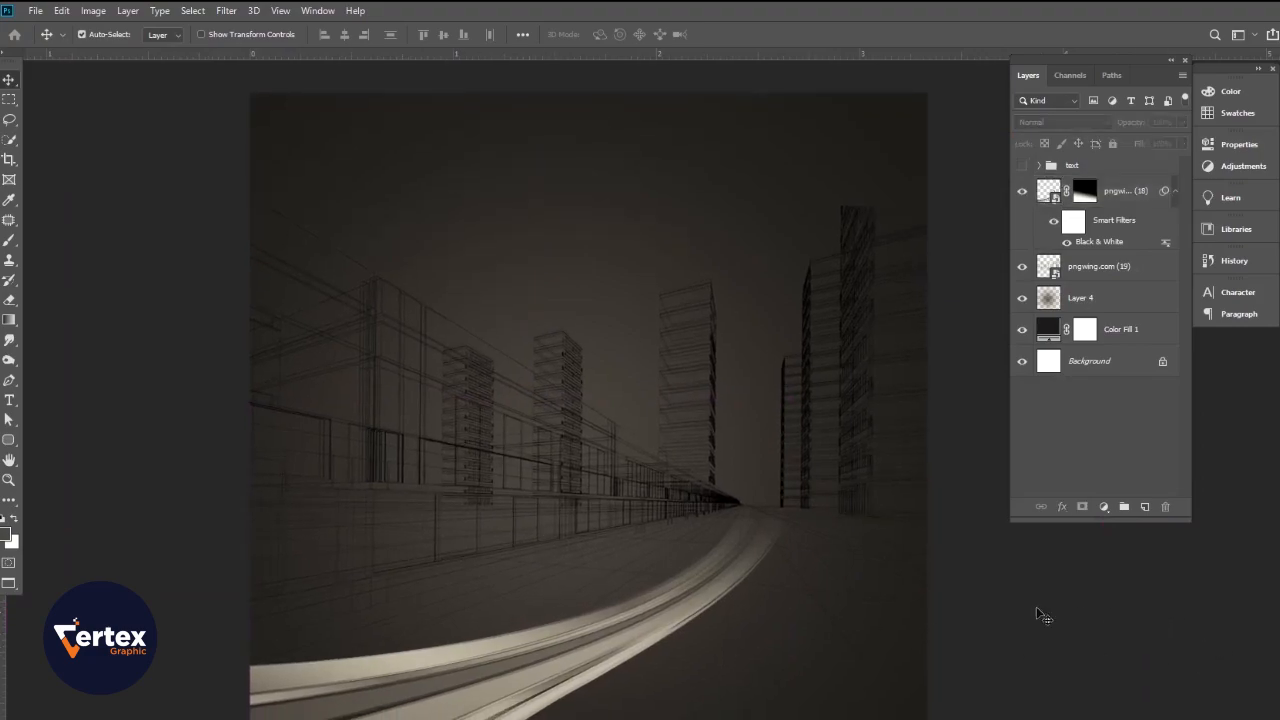
left_click(1022, 193)
left_click(1022, 193)
left_click(1048, 195)
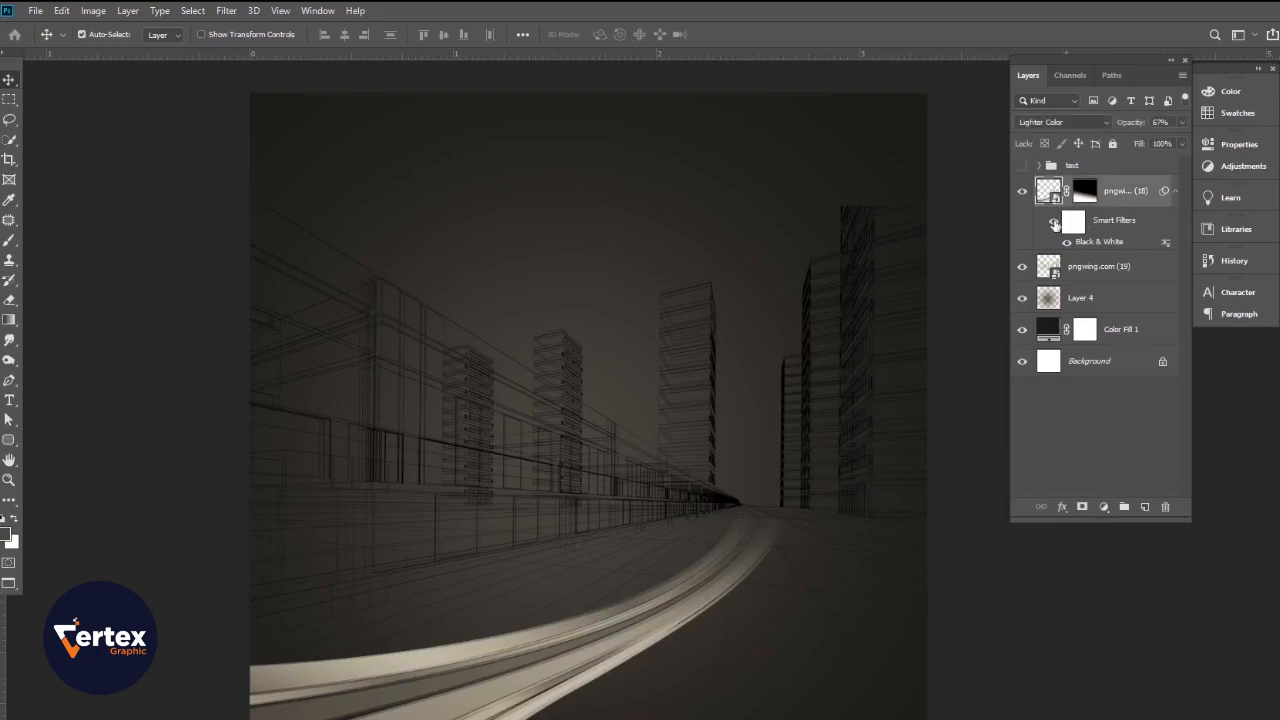
left_click(226, 11)
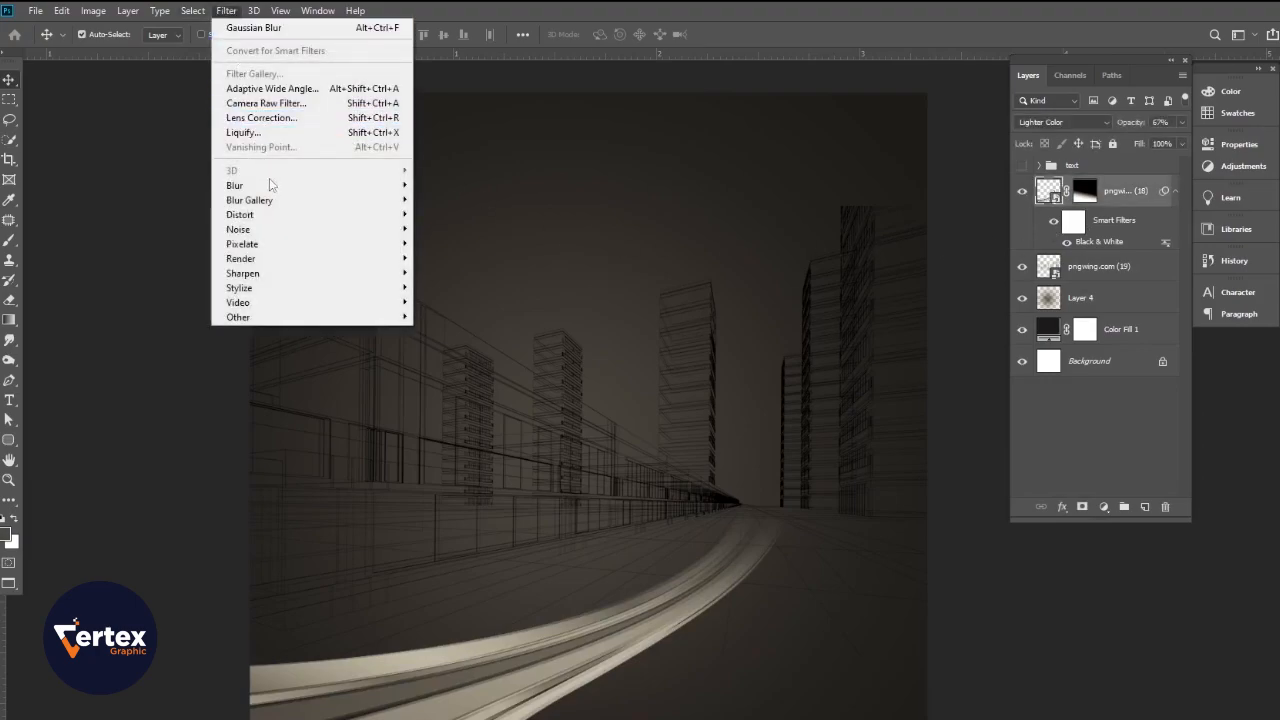
mouse_move(271, 185)
left_click(451, 252)
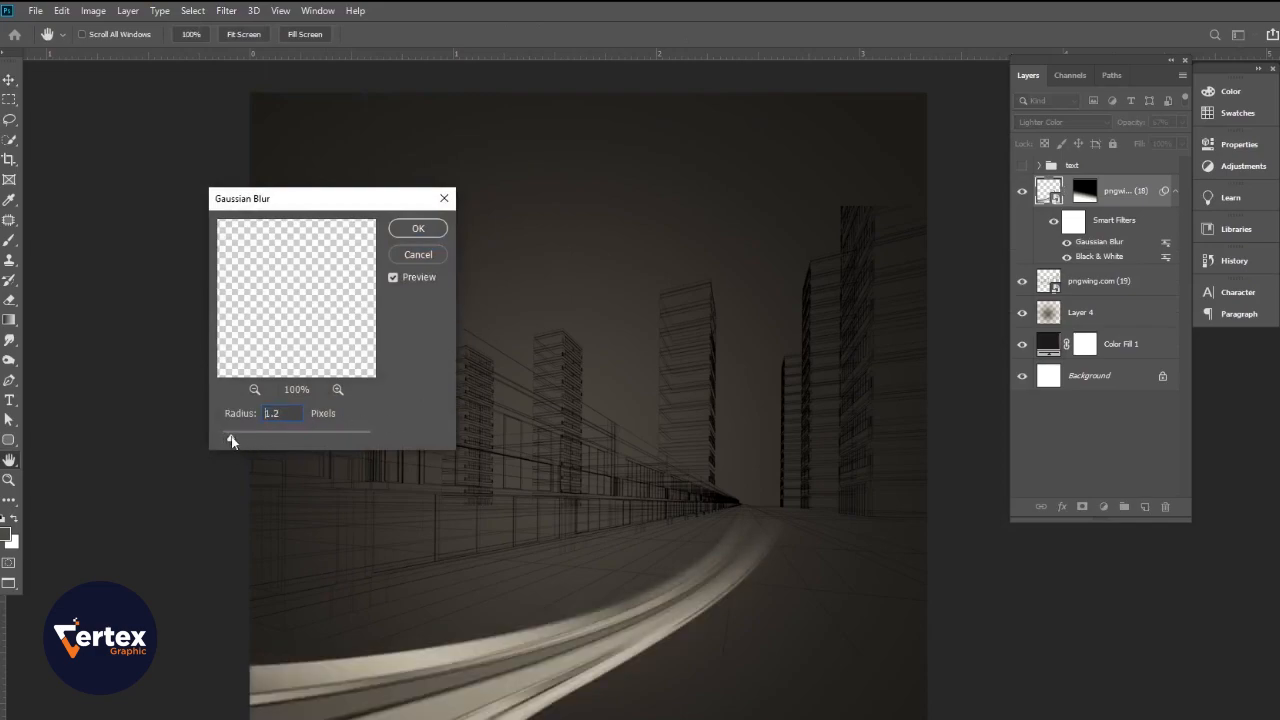
left_click_drag(231, 436, 234, 438)
left_click(418, 256)
Apply a Motion Blur with a -61° angle and 3 pixels distance to the ribbon layer, and collapse its smart filter list.
left_click(233, 12)
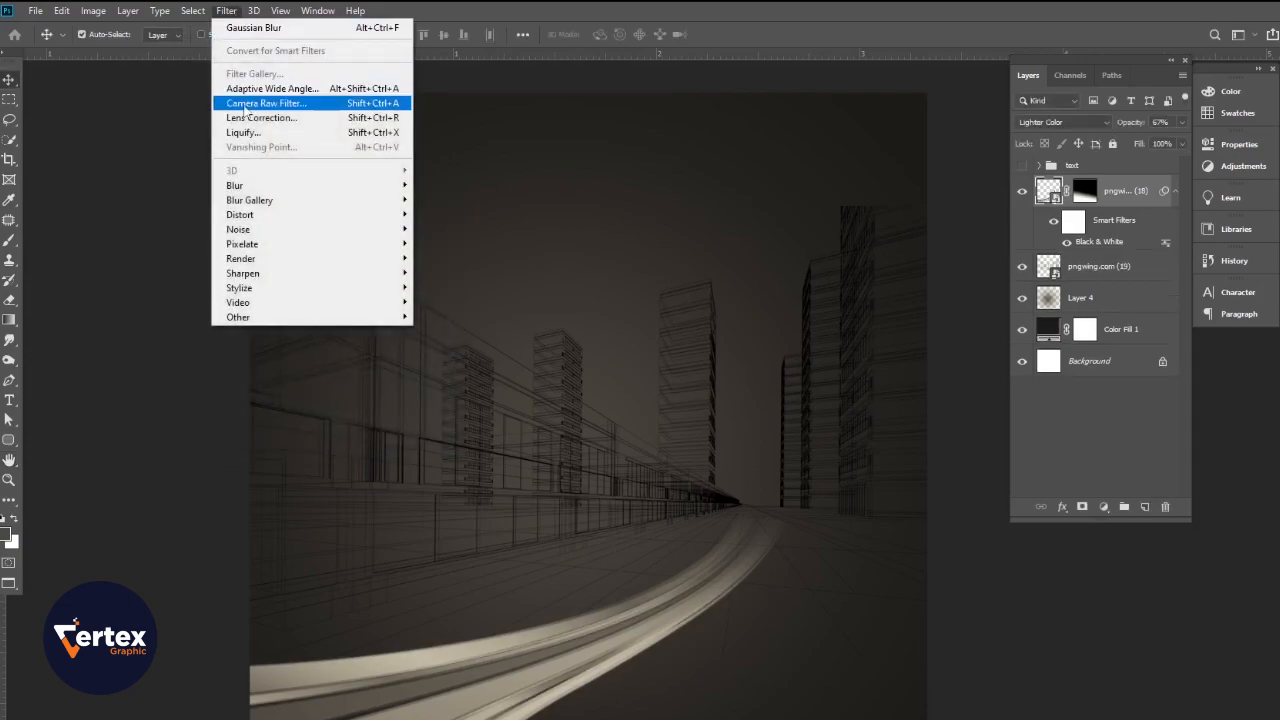
mouse_move(256, 189)
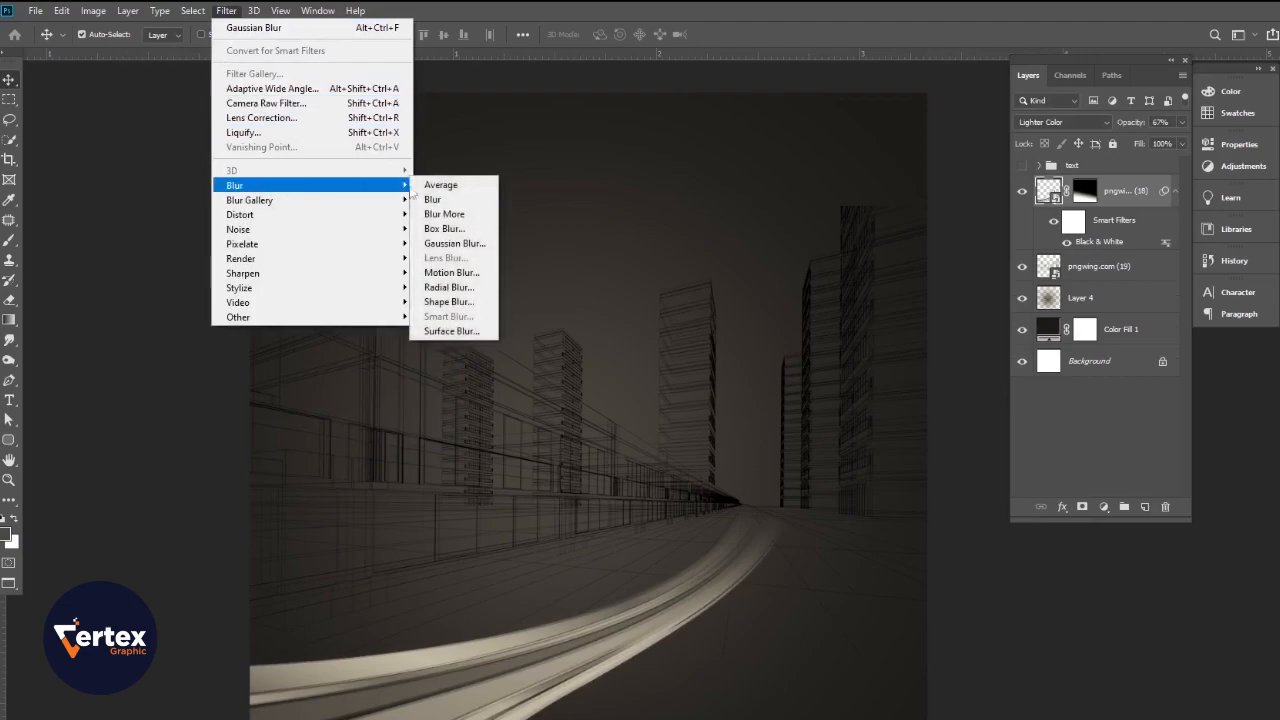
left_click(446, 274)
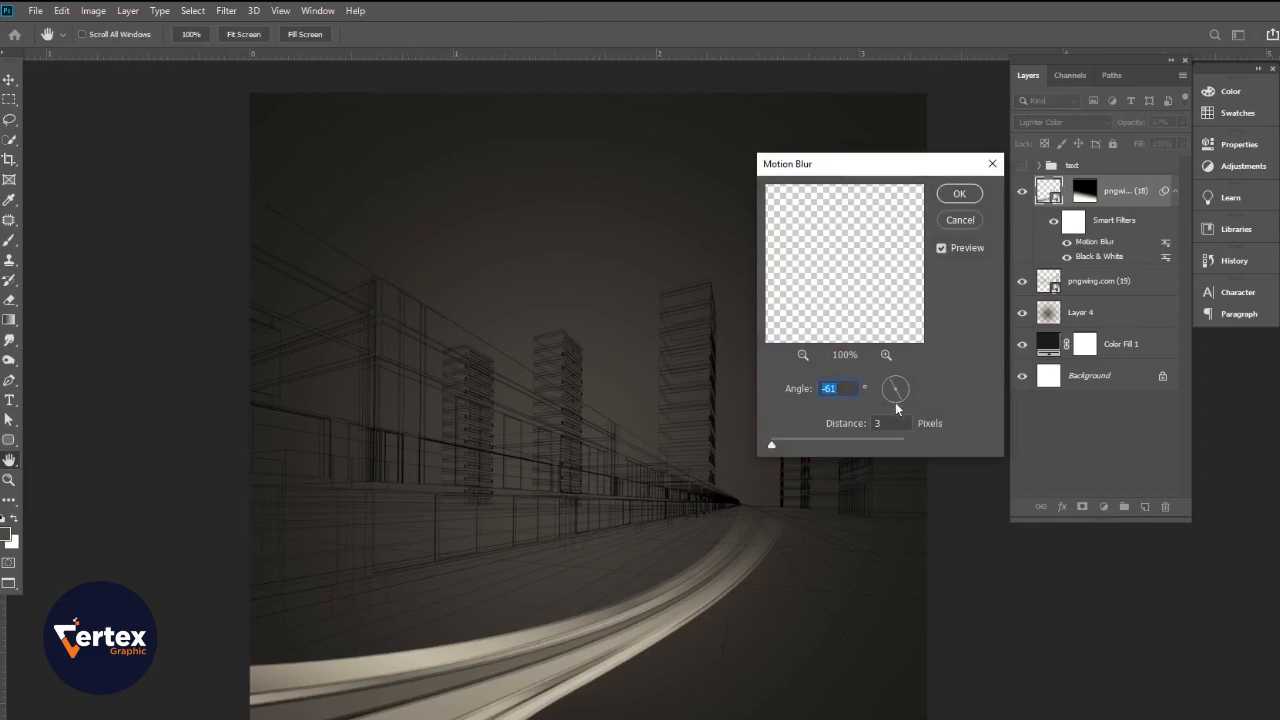
left_click(945, 249)
left_click(968, 193)
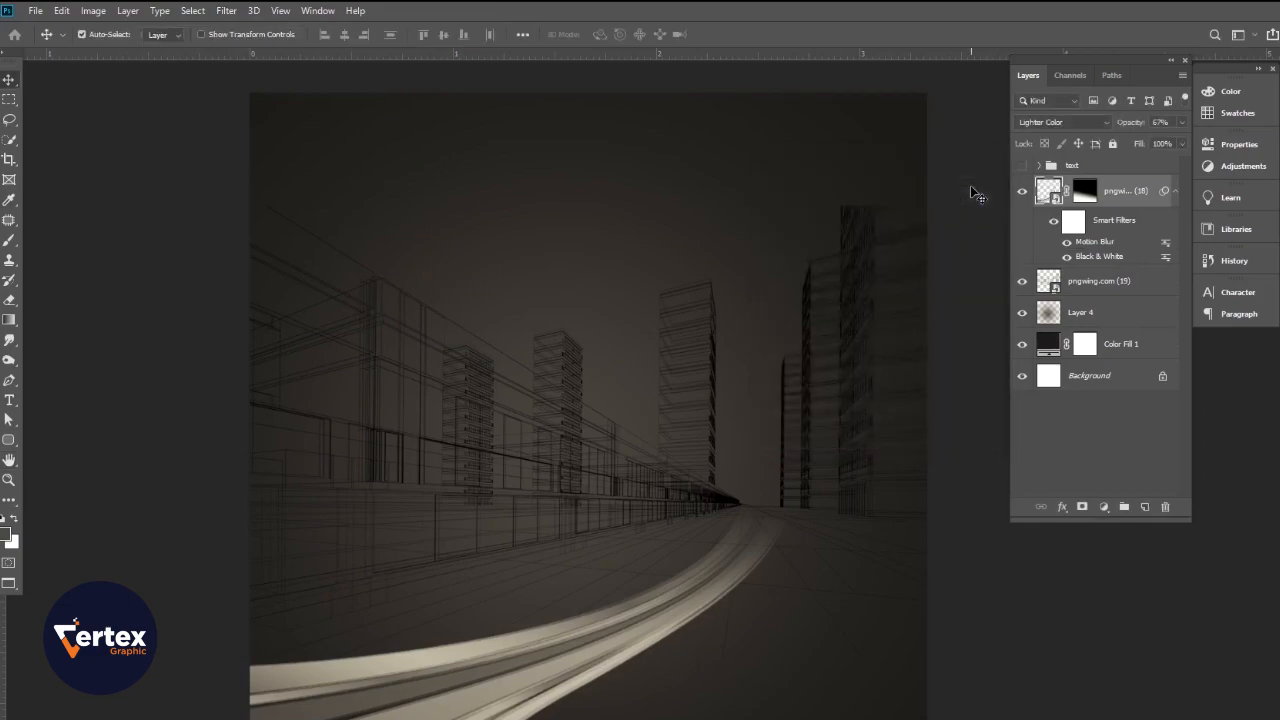
left_click(1175, 195)
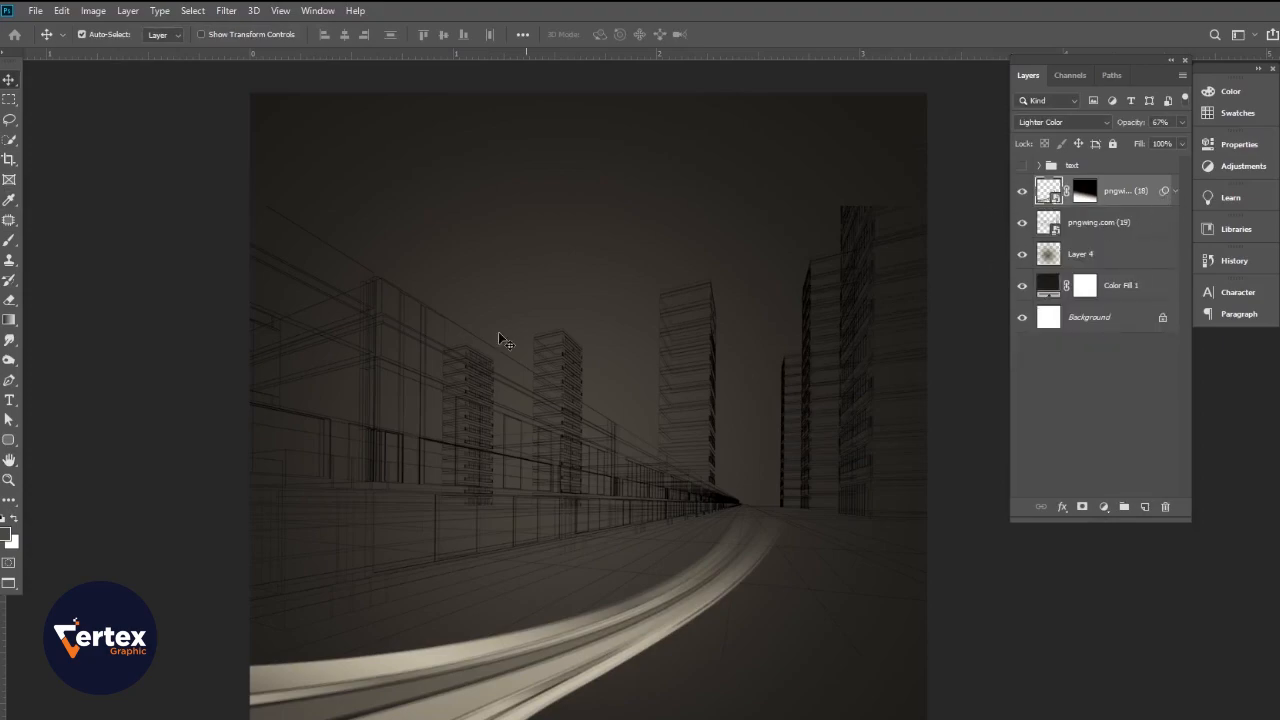
Place the car image pngwing.com (10) from the Downloads folder as an embedded object.
left_click(36, 11)
left_click(80, 301)
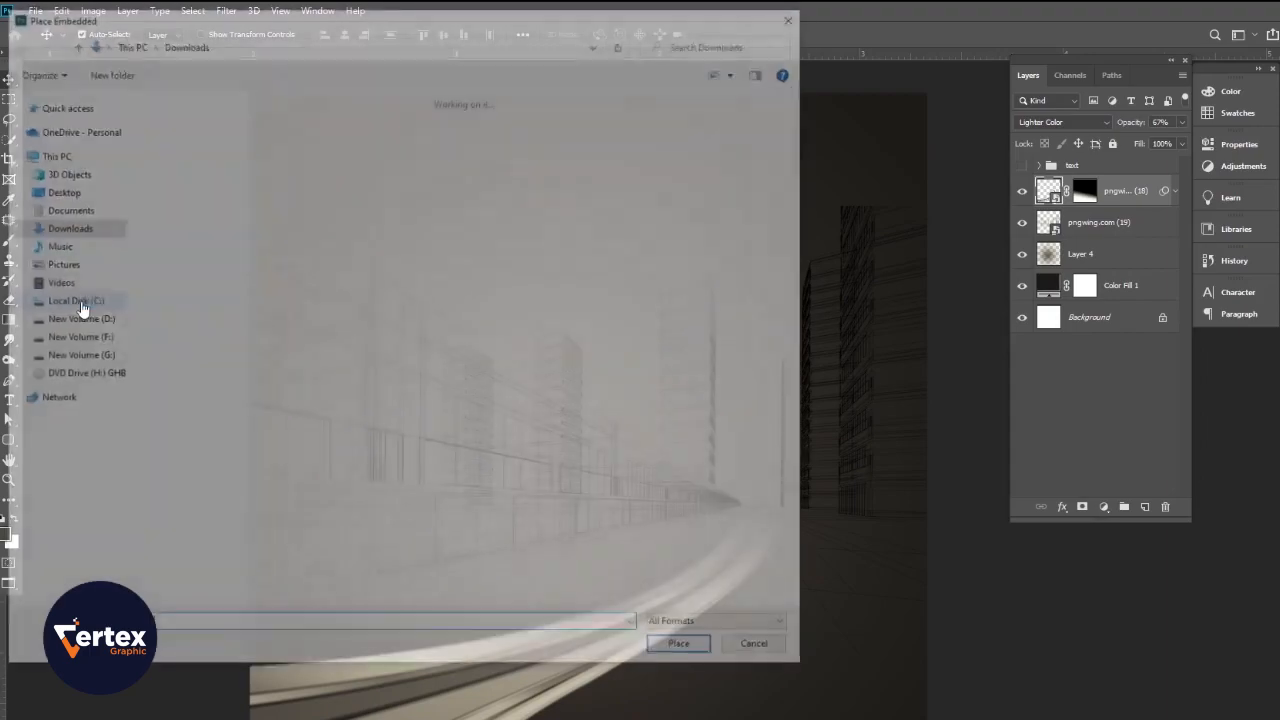
left_click(667, 158)
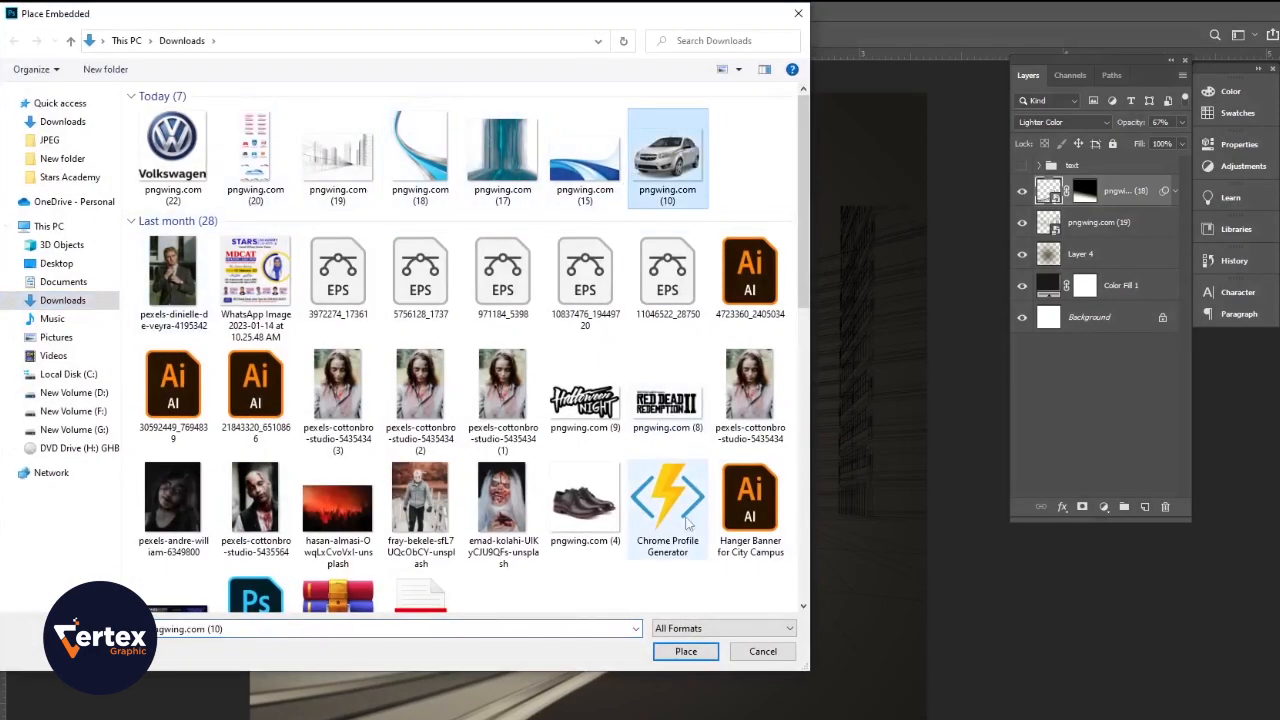
left_click(672, 648)
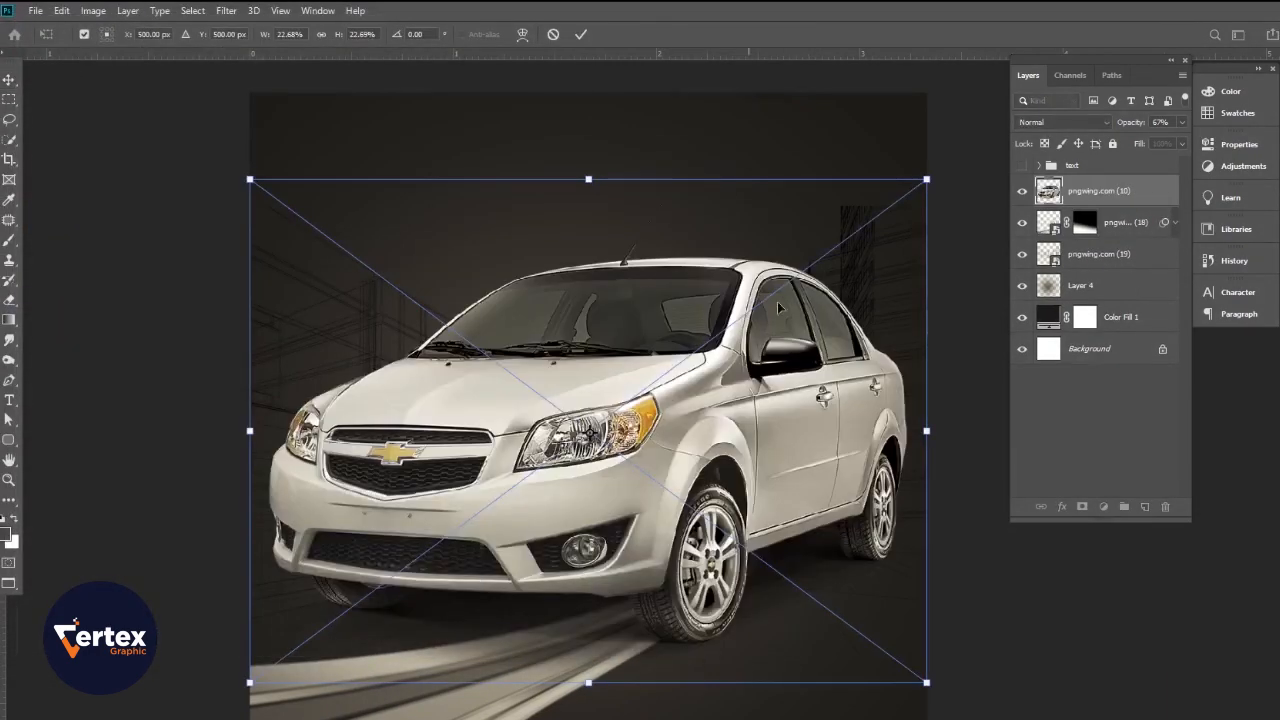
Scale the car down to a little over half the canvas width and position it over the road below the city.
left_click_drag(923, 181, 726, 328)
left_click_drag(488, 505, 661, 498)
left_click_drag(872, 327, 813, 370)
left_click_drag(681, 508, 657, 496)
key("Return")
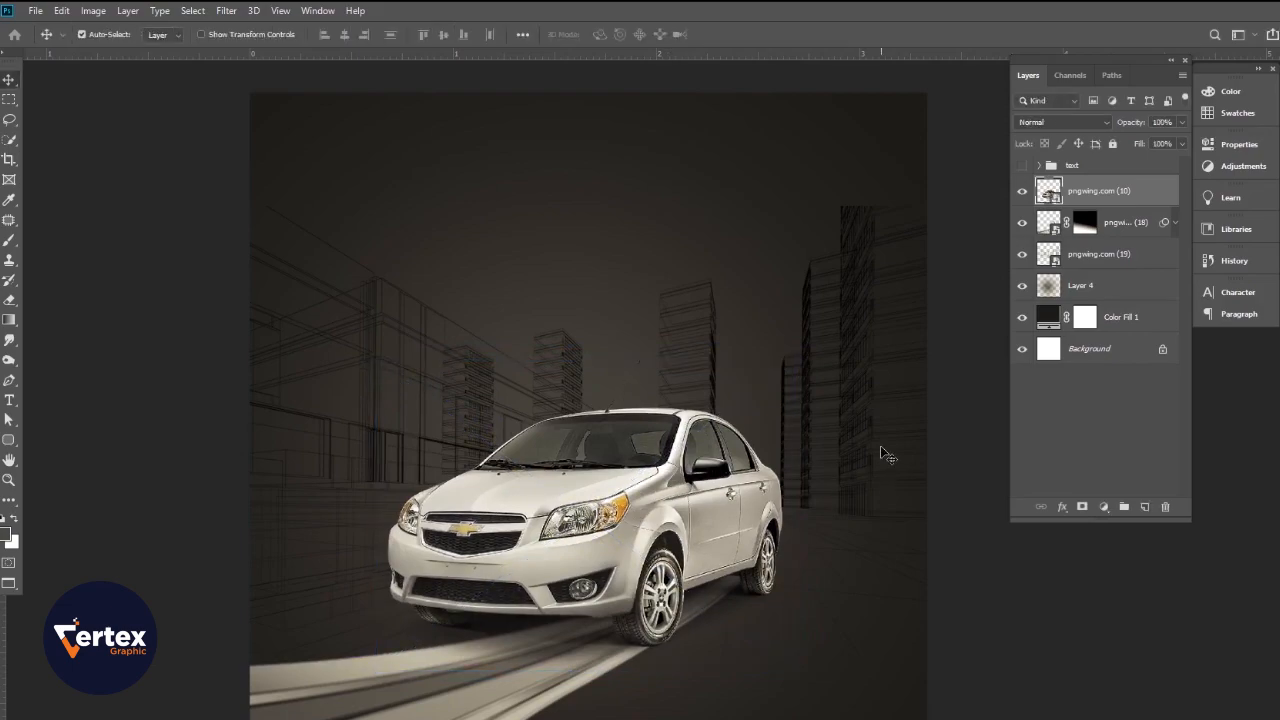
Centre the car horizontally and vertically on the canvas, and move it down onto the ribbon road.
key("ctrl+a")
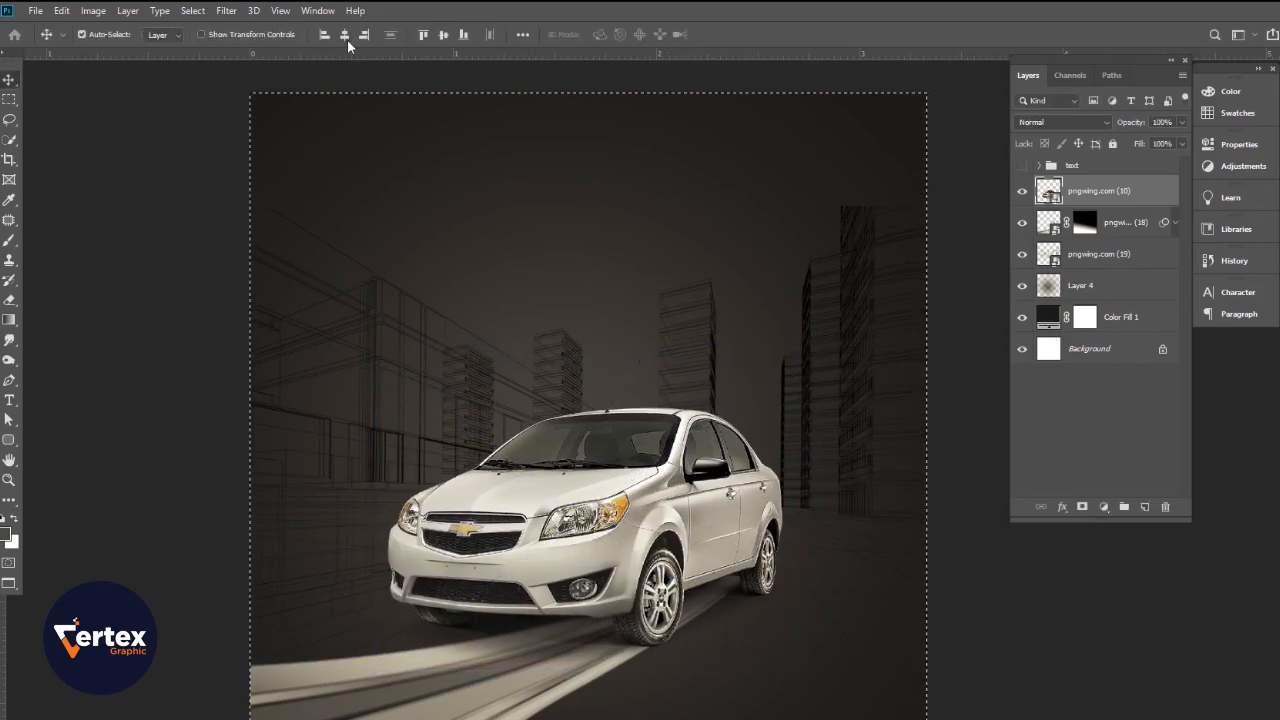
left_click(345, 38)
left_click(444, 37)
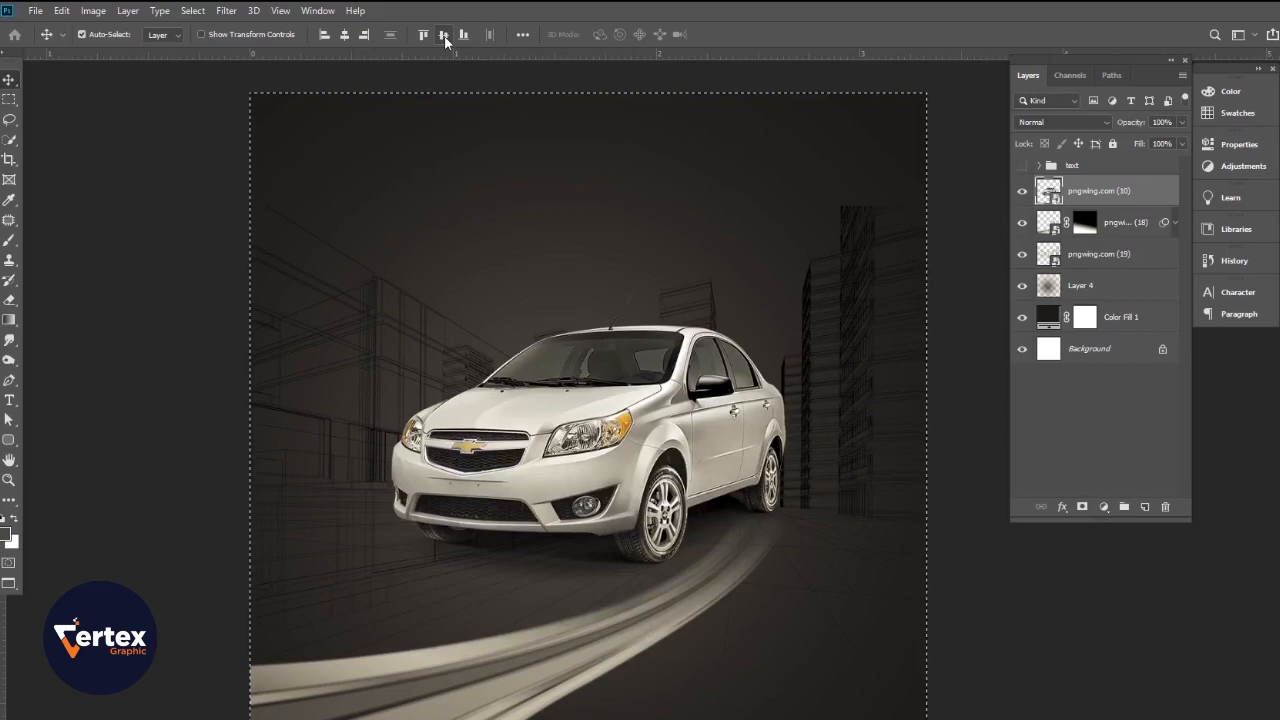
key("ctrl+d")
left_click_drag(656, 428, 648, 482)
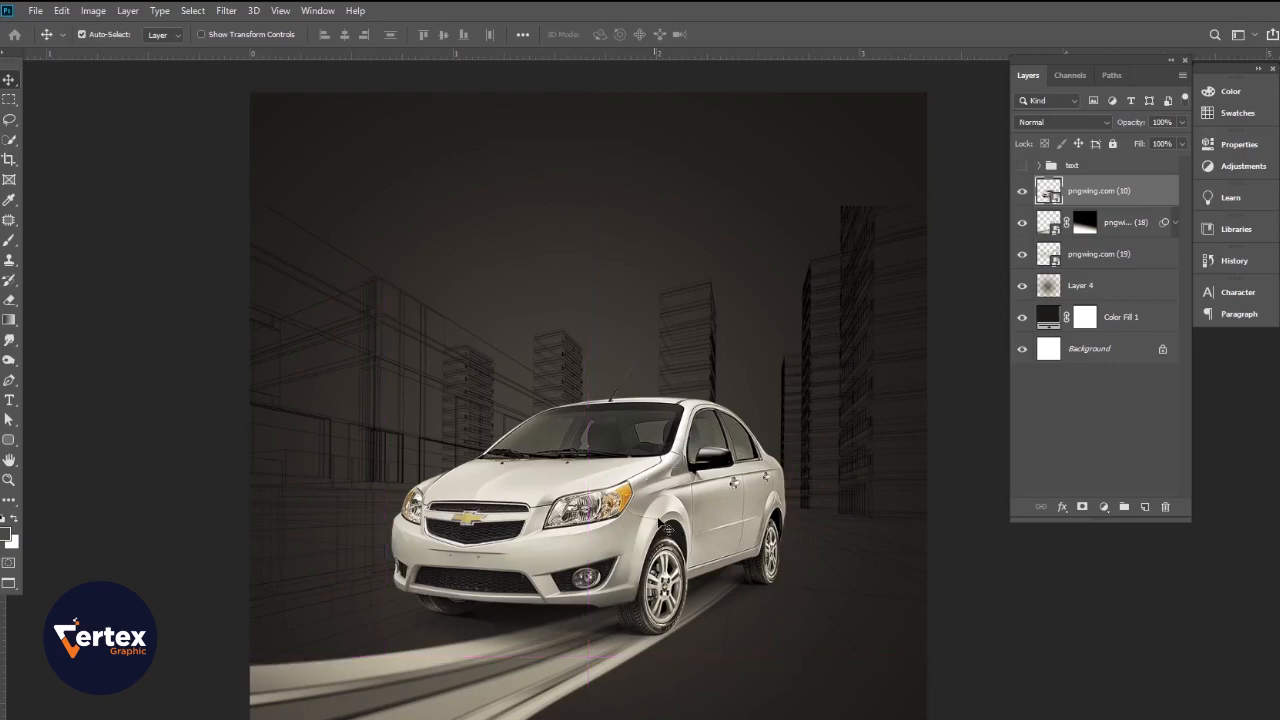
scroll(657, 470, "down", 1)
scroll(620, 420, "up", 1)
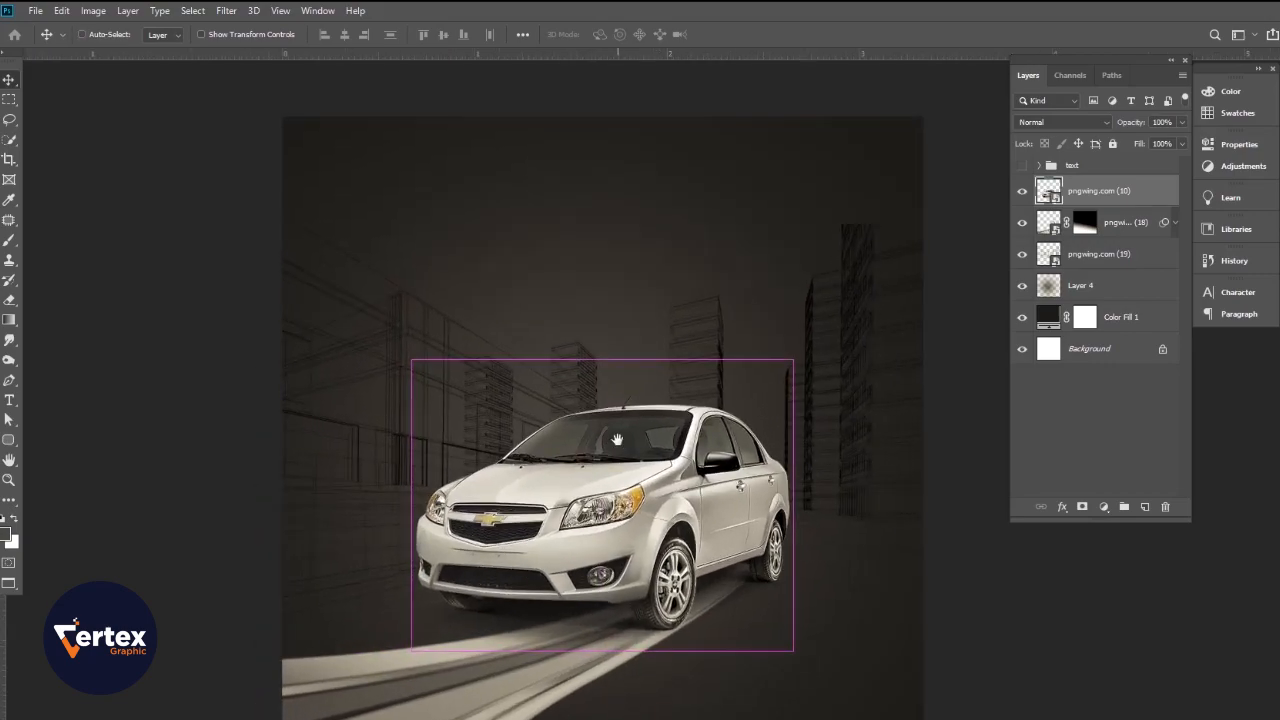
Add a text layer reading CAR RENTAL above the car.
left_click(978, 582)
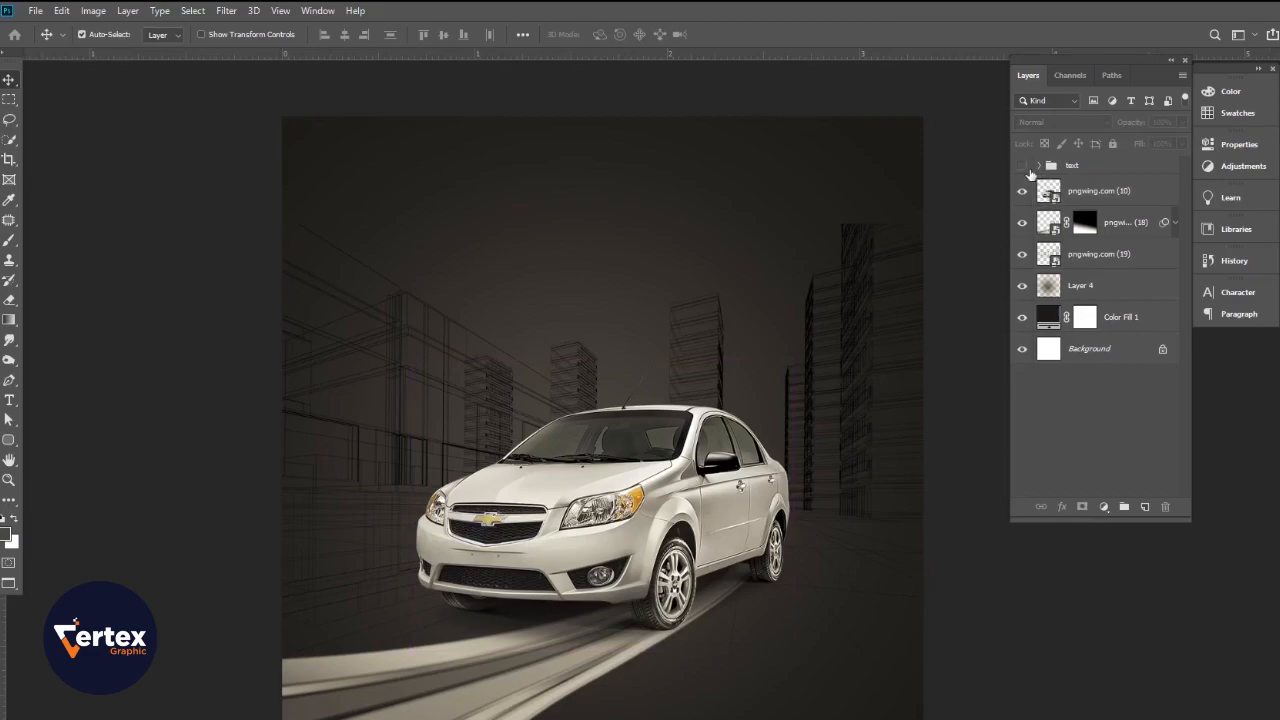
left_click(12, 401)
left_click(476, 259)
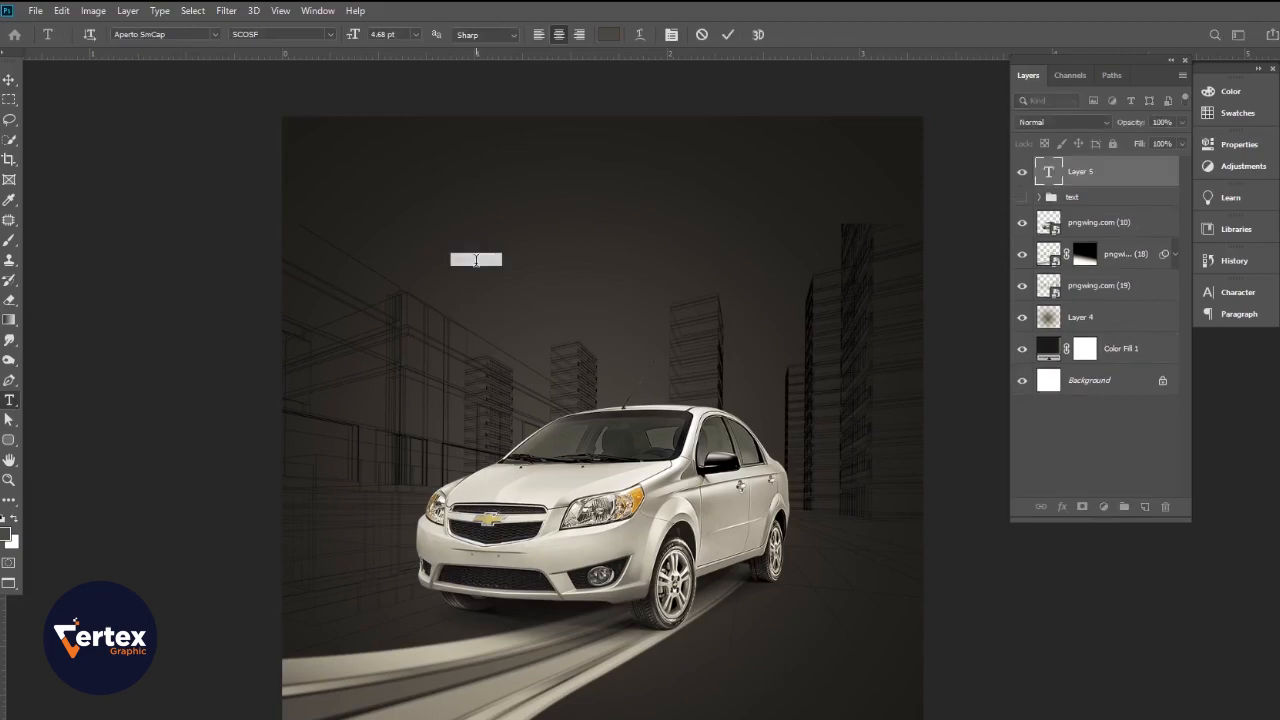
key("BackSpace")
left_click(9, 80)
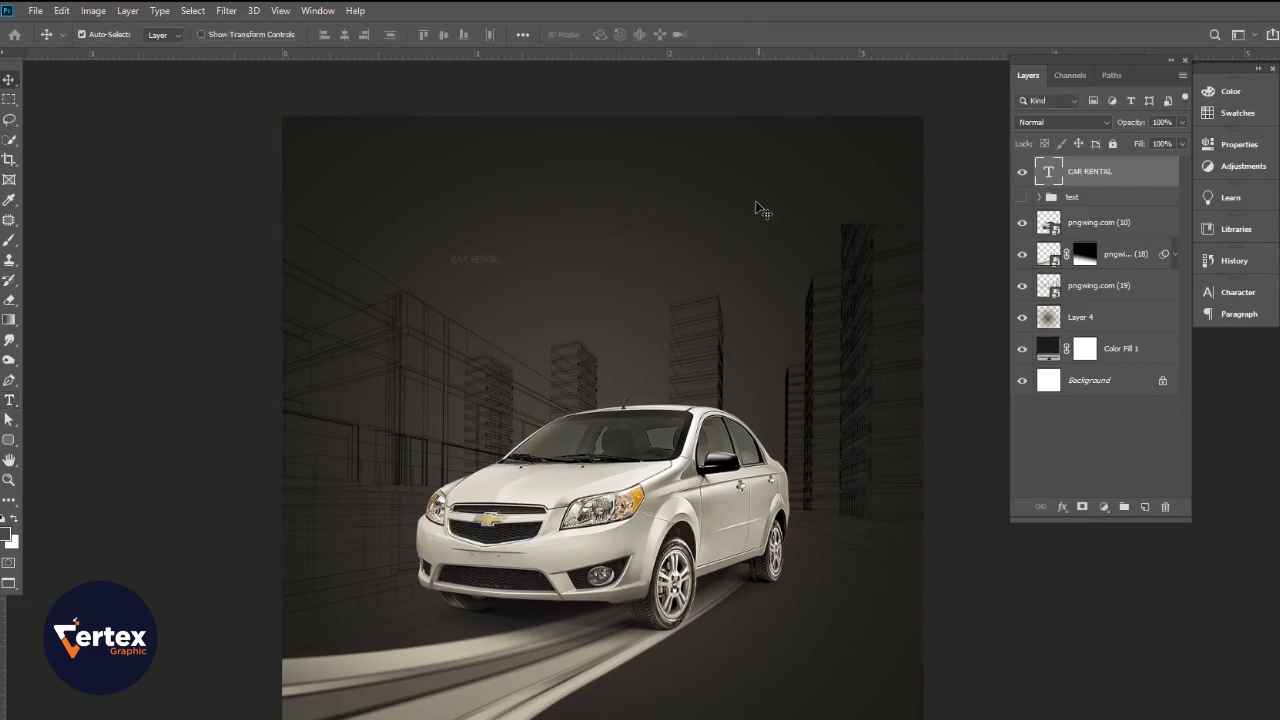
Change the CAR RENTAL text's font to Google spies Regular.
left_click(1240, 262)
left_click(1240, 262)
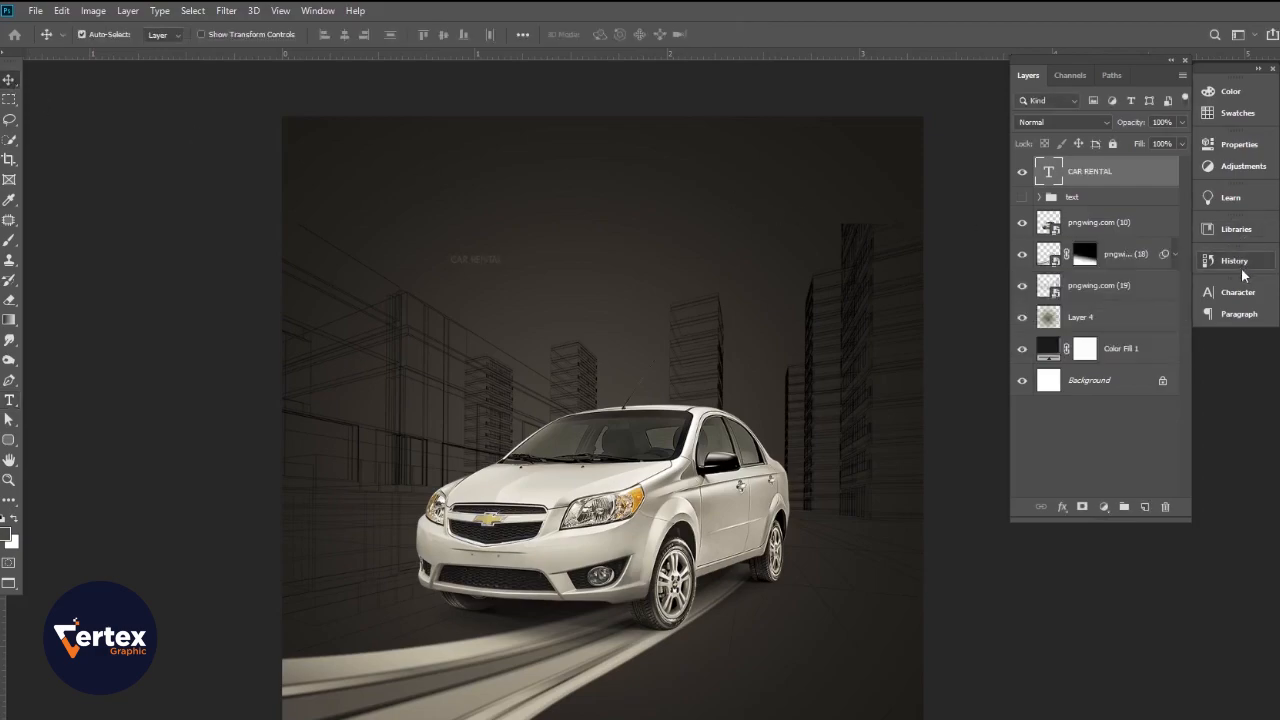
left_click(1240, 292)
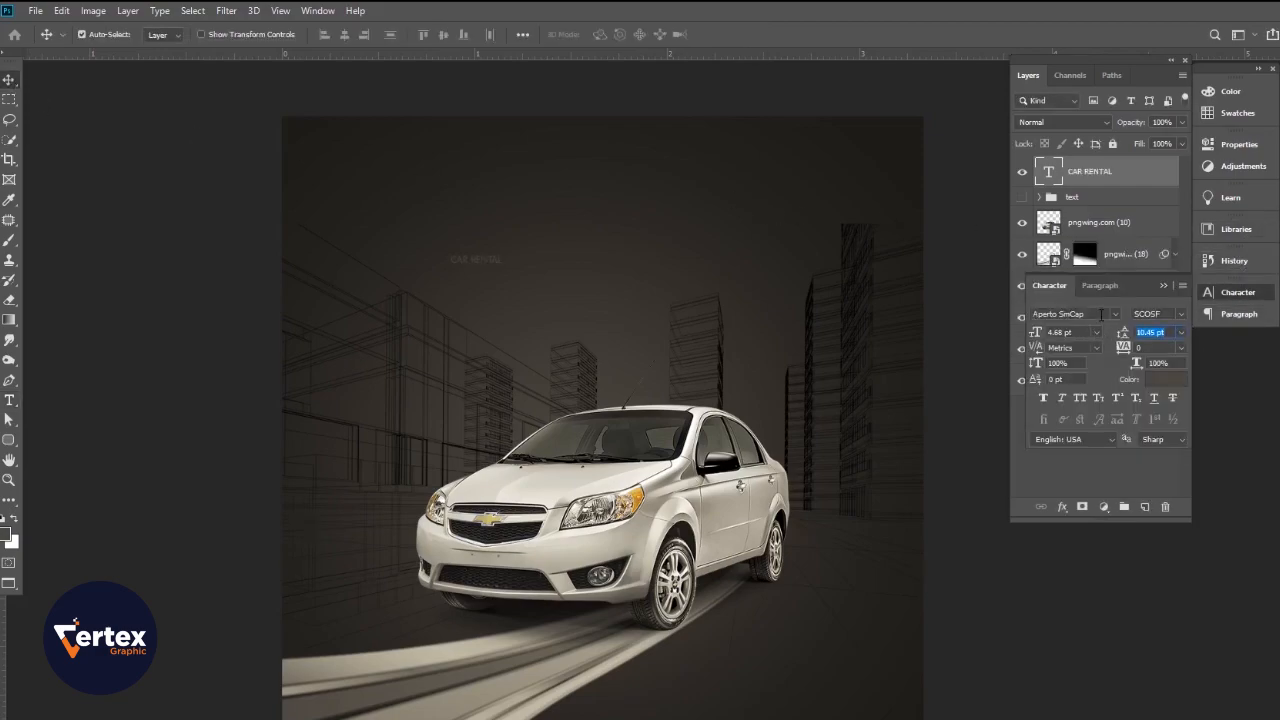
left_click(1103, 313)
type("goo")
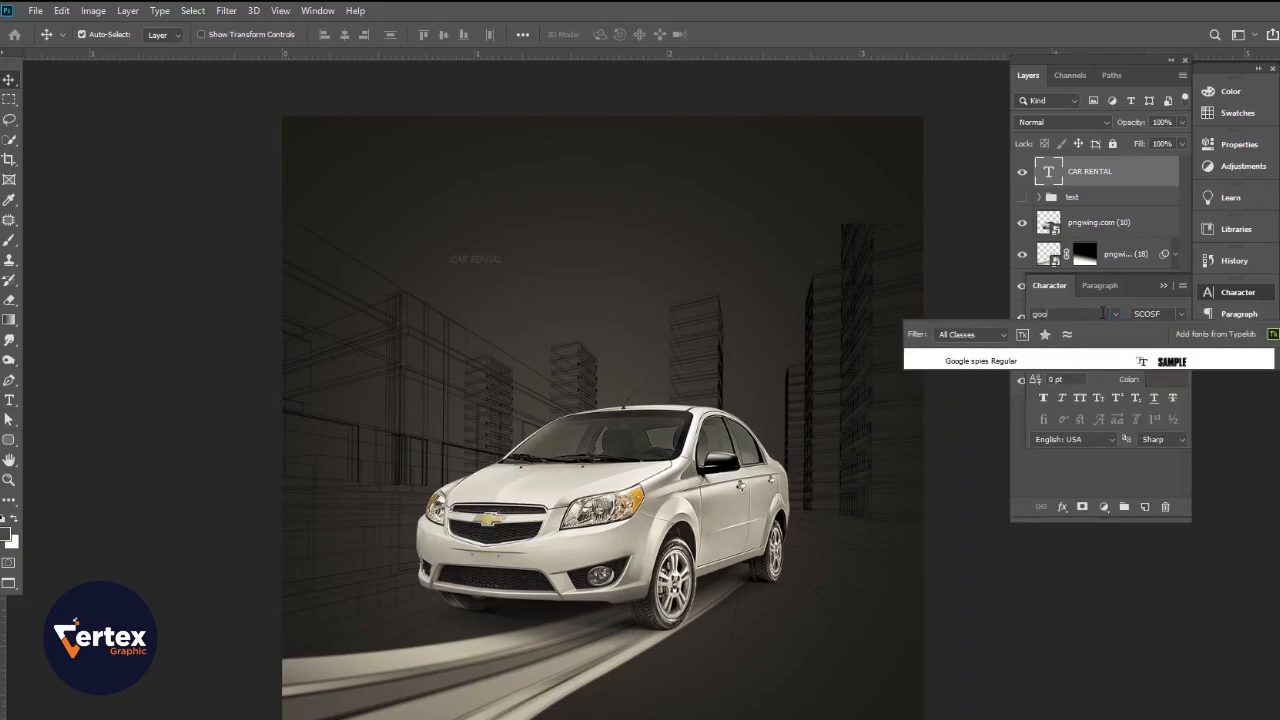
left_click(1010, 361)
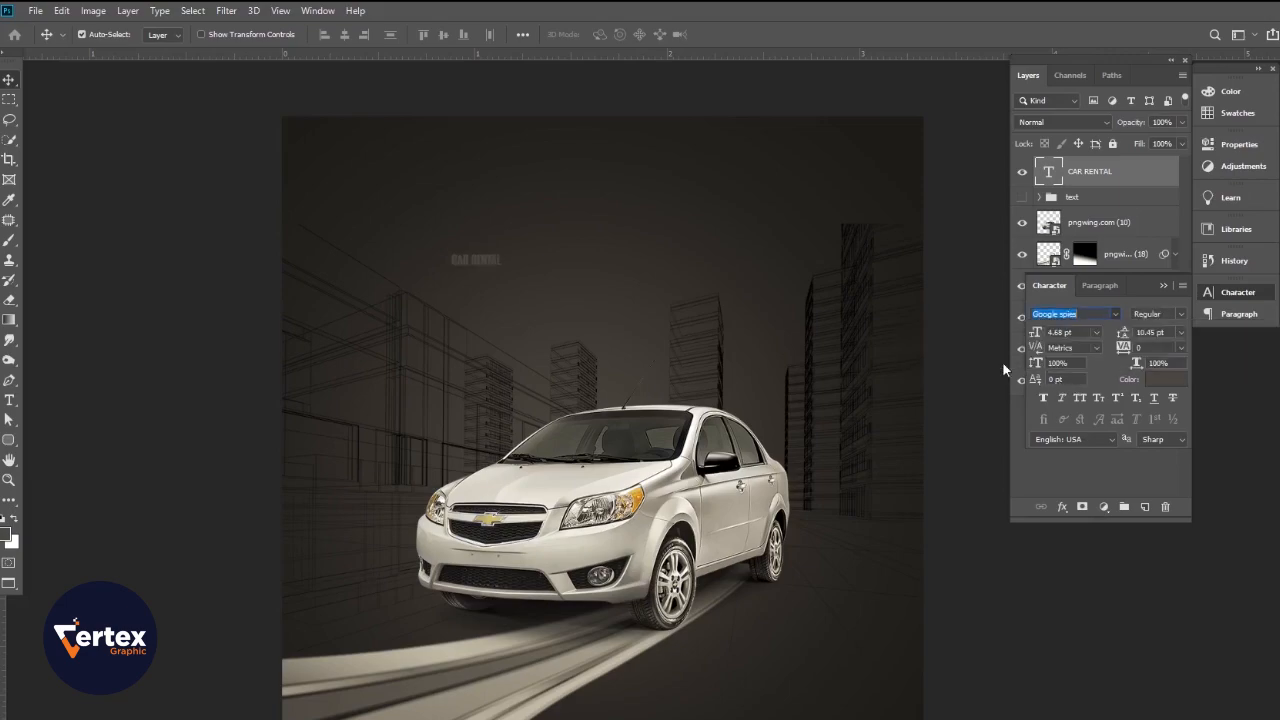
Set the CAR RENTAL text colour to white (ffffff).
left_click(1161, 378)
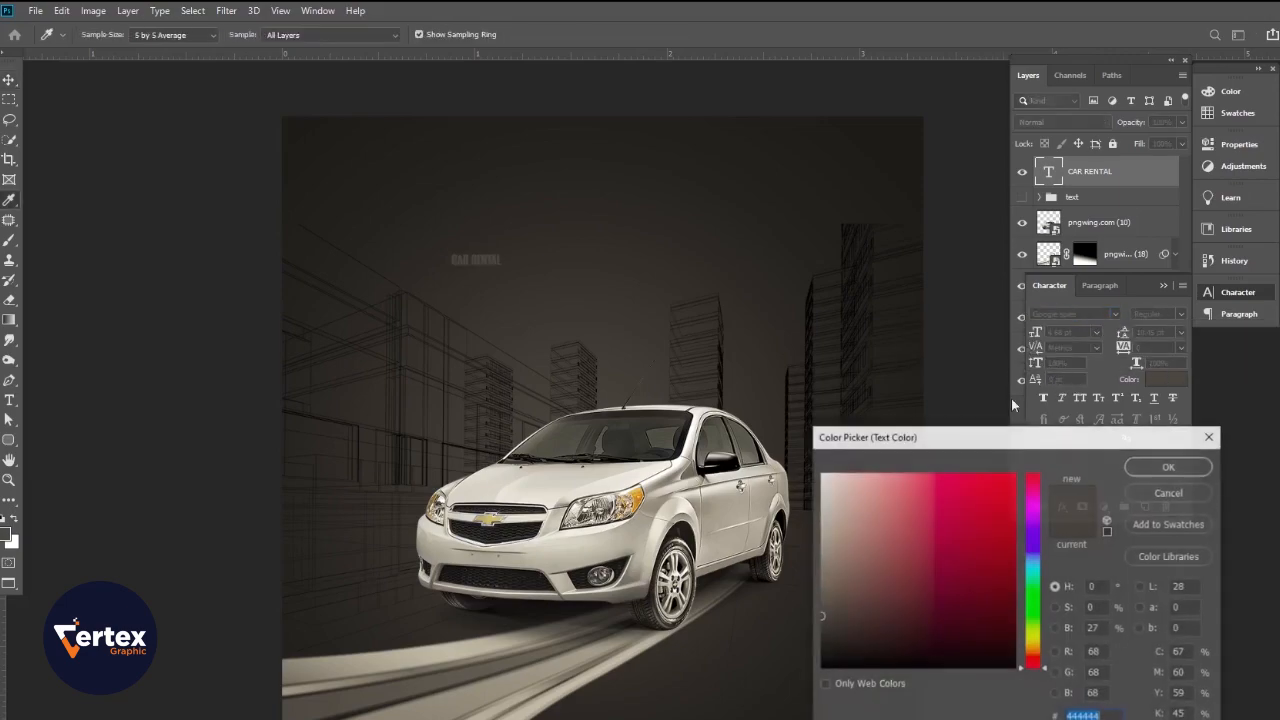
left_click(820, 473)
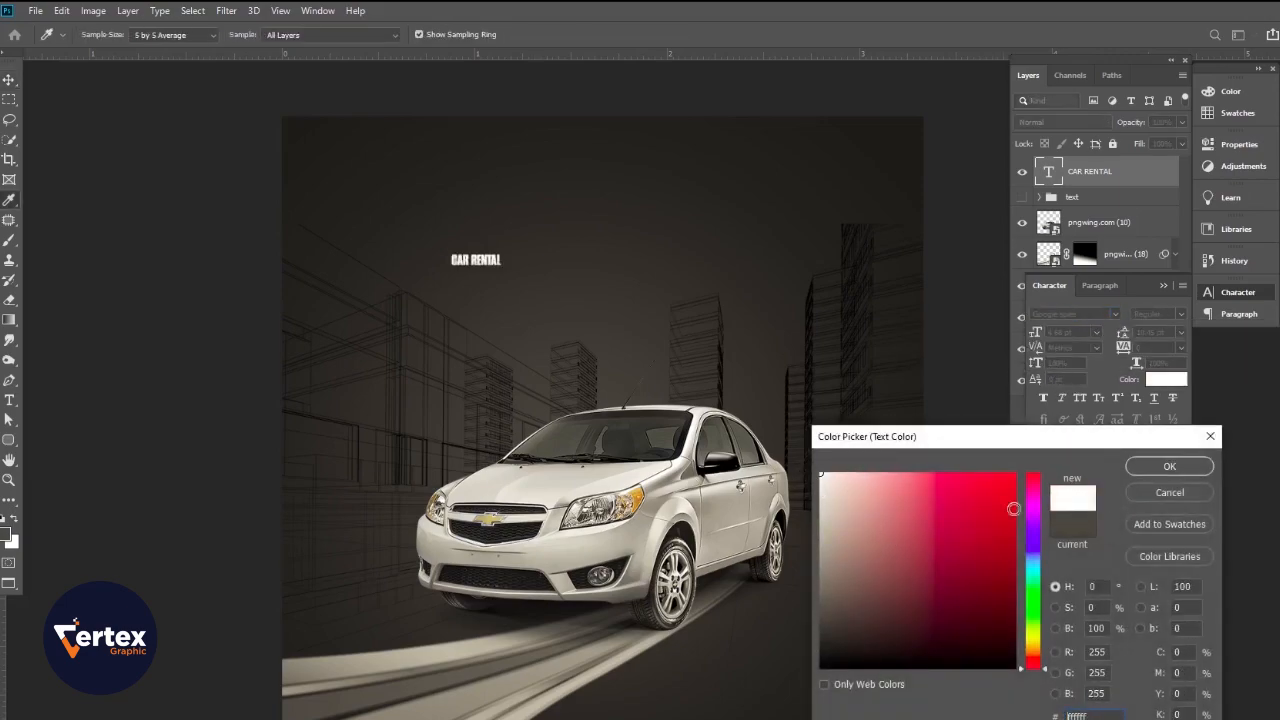
left_click(1169, 467)
Enlarge the CAR RENTAL text to 26.68 pt and move it to the horizontal centre above the car.
left_click_drag(1035, 332, 1054, 321)
left_click_drag(523, 264, 650, 279)
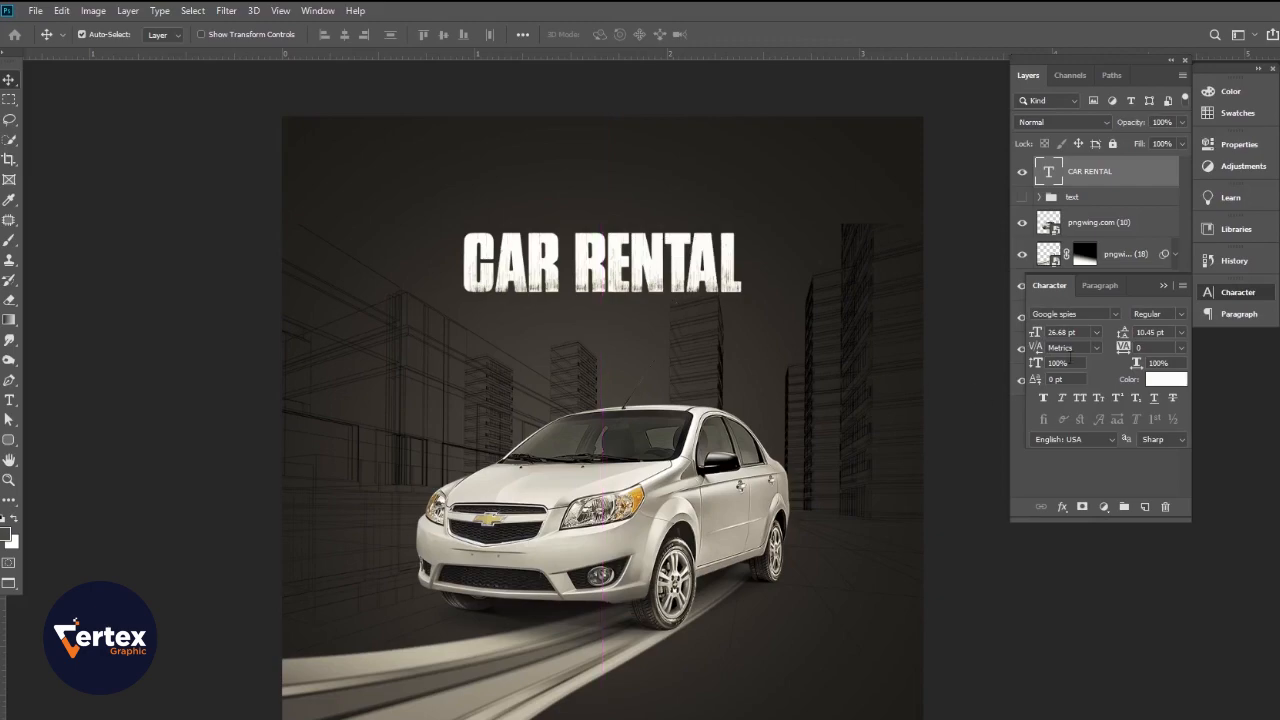
left_click(1164, 287)
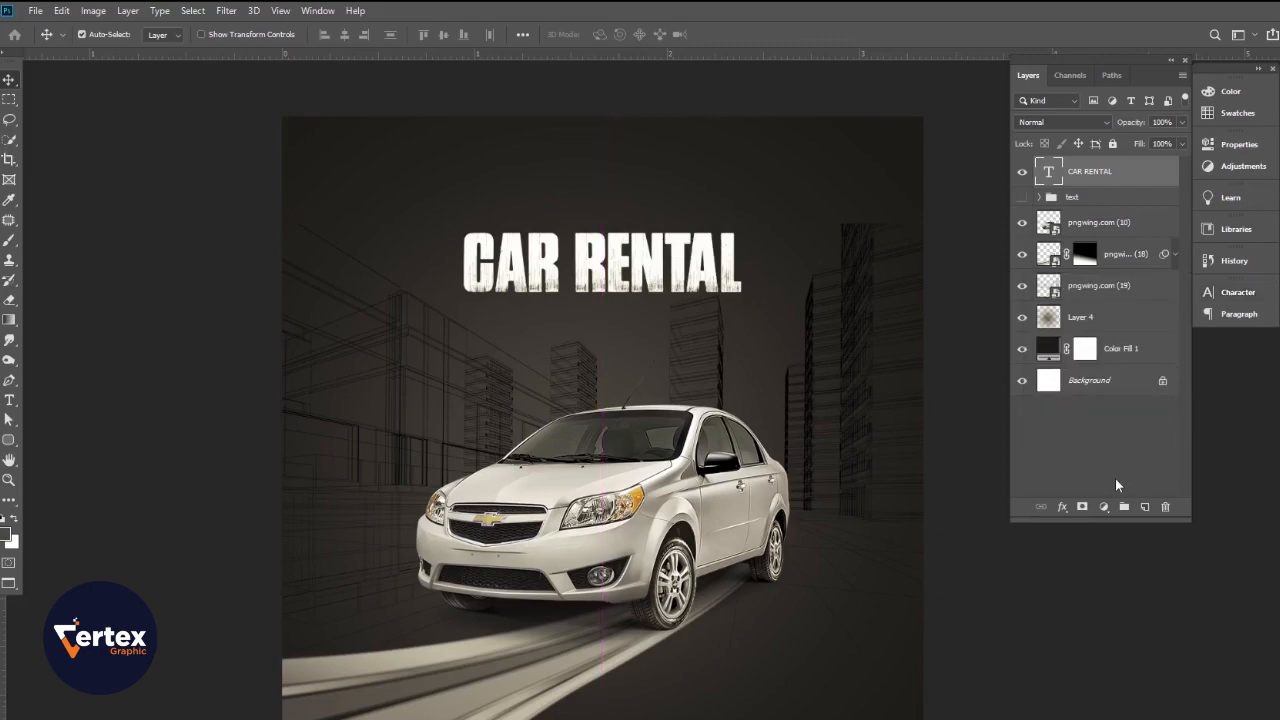
Align the CAR RENTAL text to the horizontal centre of the canvas and clear the selection.
left_click(1050, 353, "ctrl")
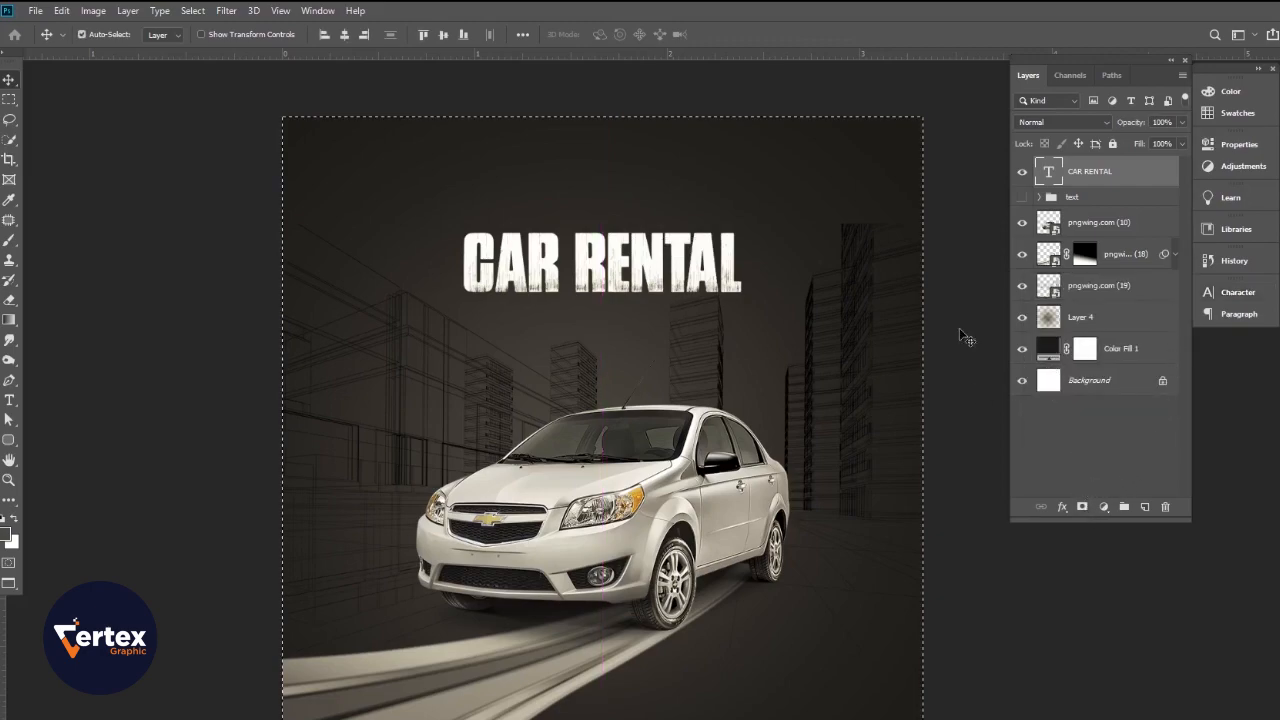
left_click(344, 35)
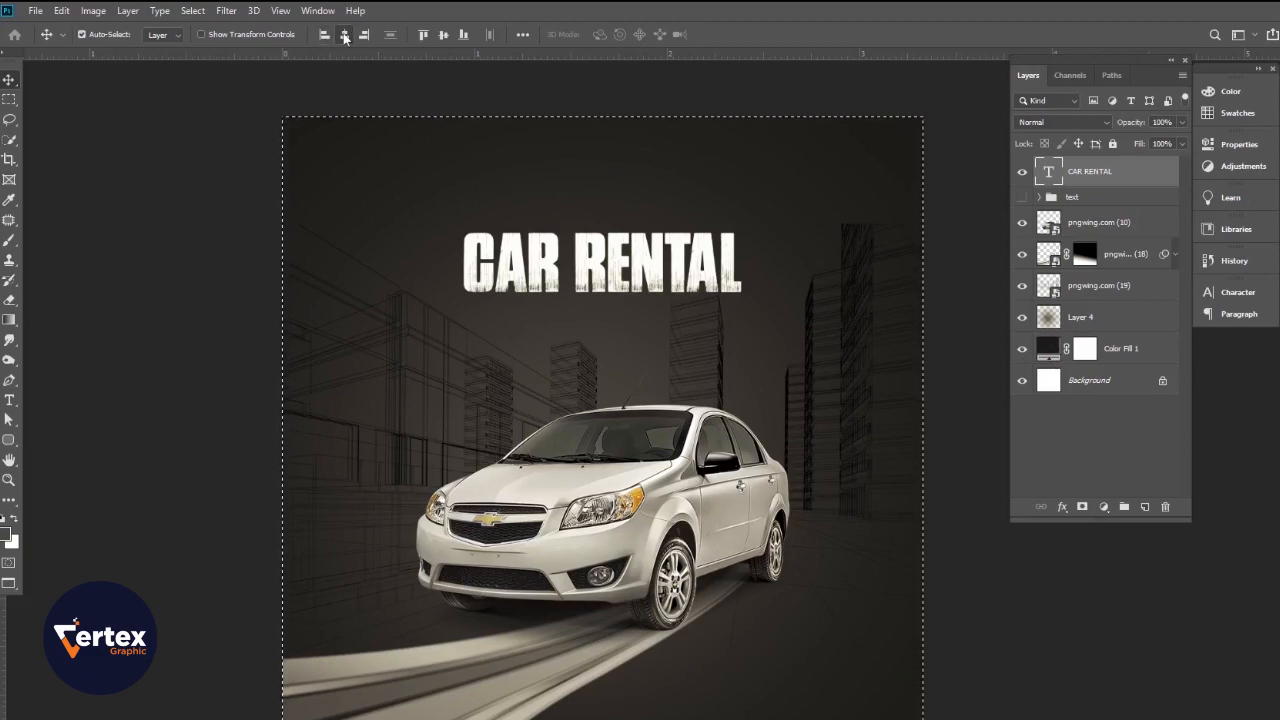
key("ctrl+d")
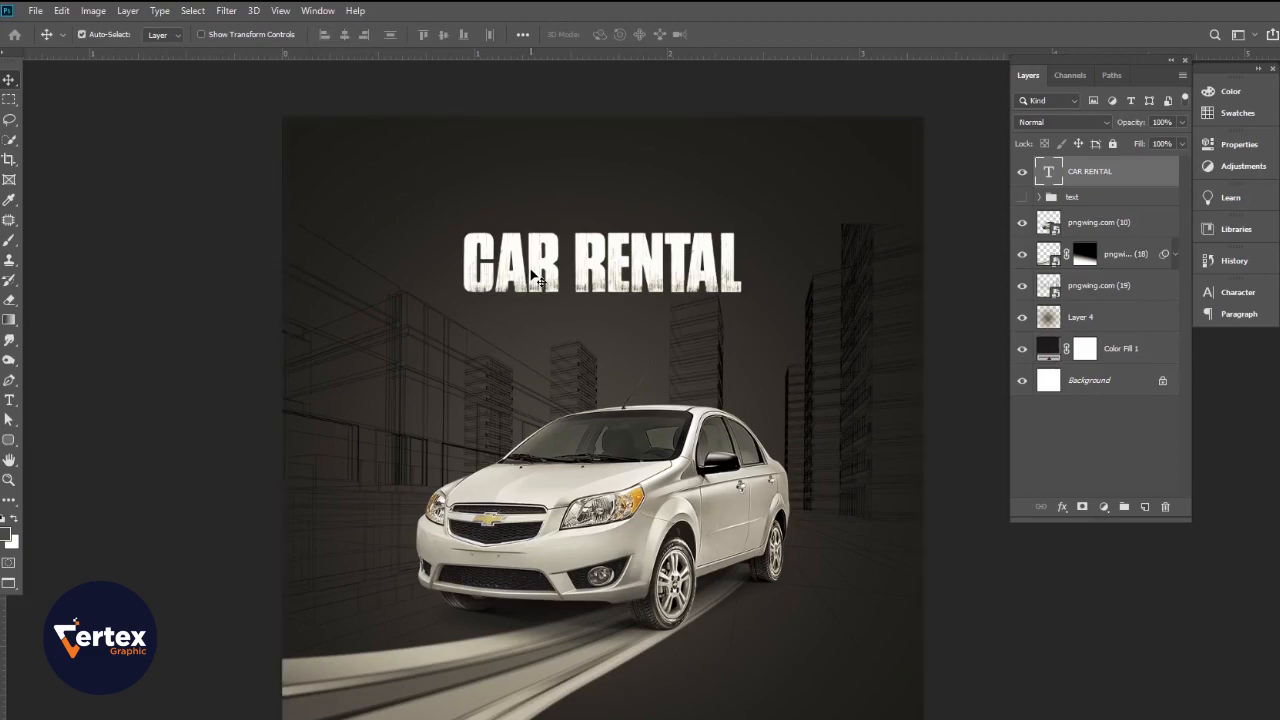
Duplicate the CAR RENTAL text directly above the original and change the copy's wording to Luxury.
left_click_drag(540, 272, 541, 193)
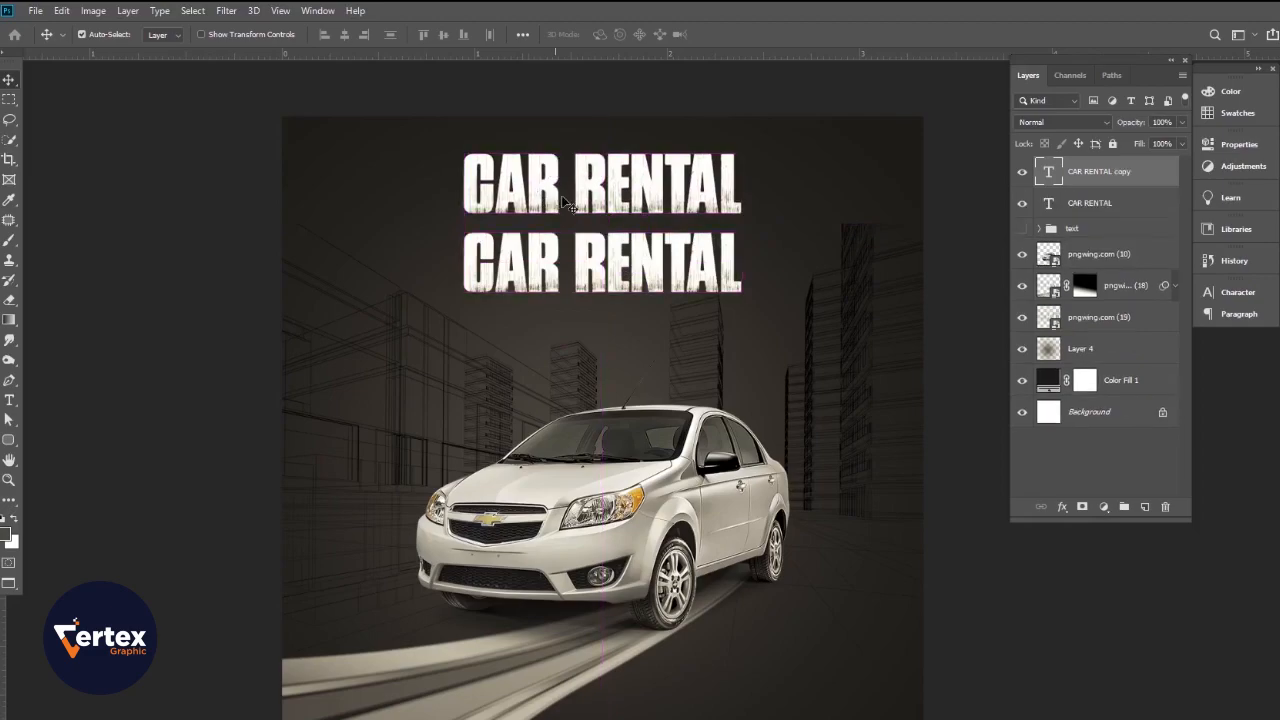
double_click(543, 185)
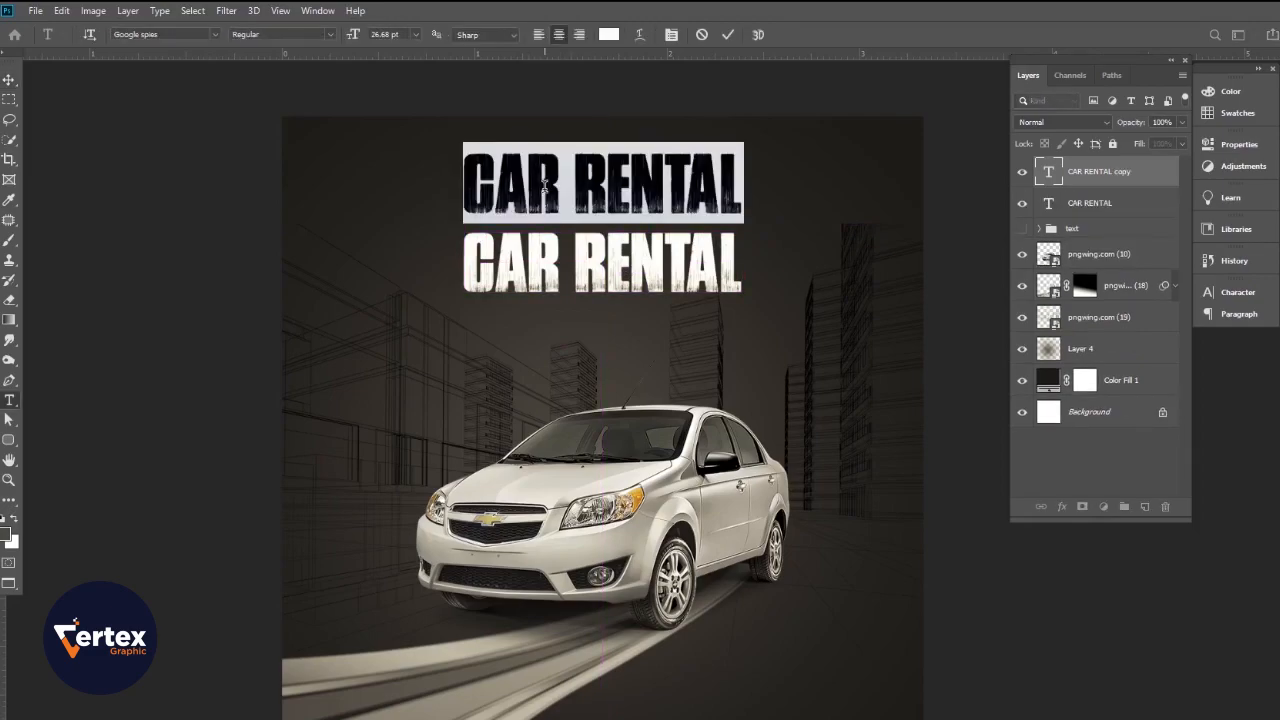
type("LUC")
key("BackSpace")
key("BackSpace")
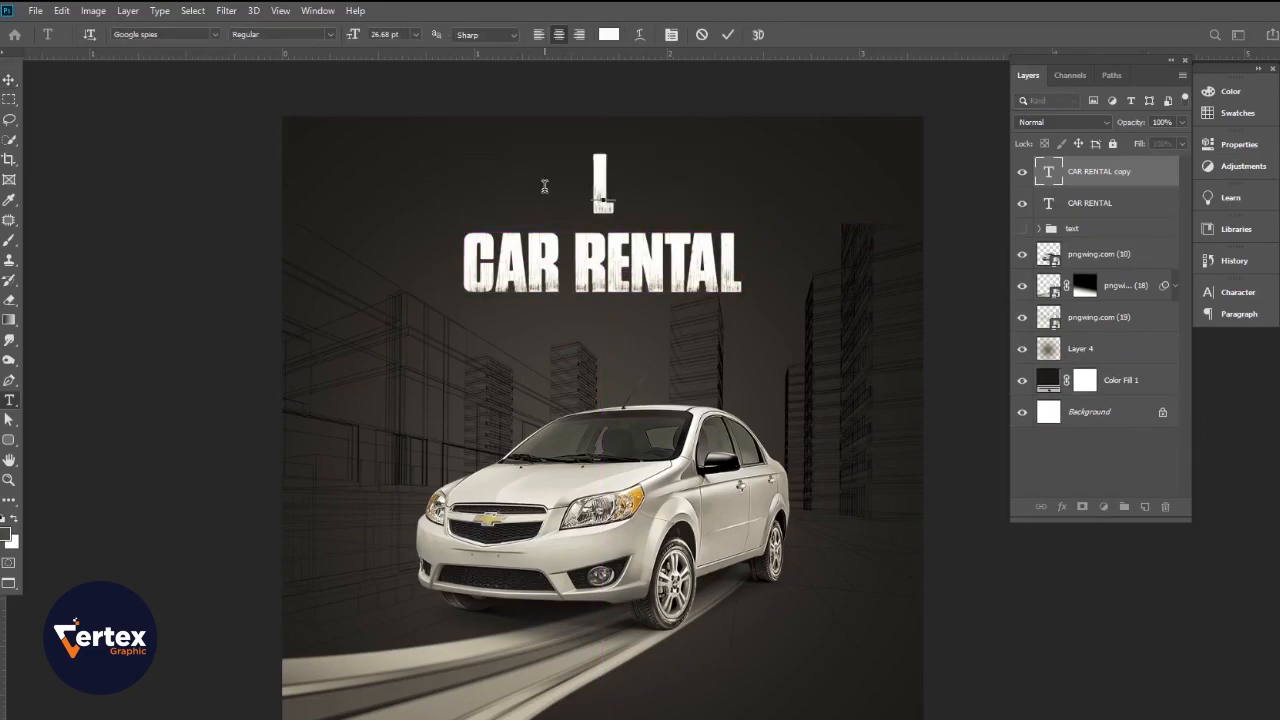
type("UXURY")
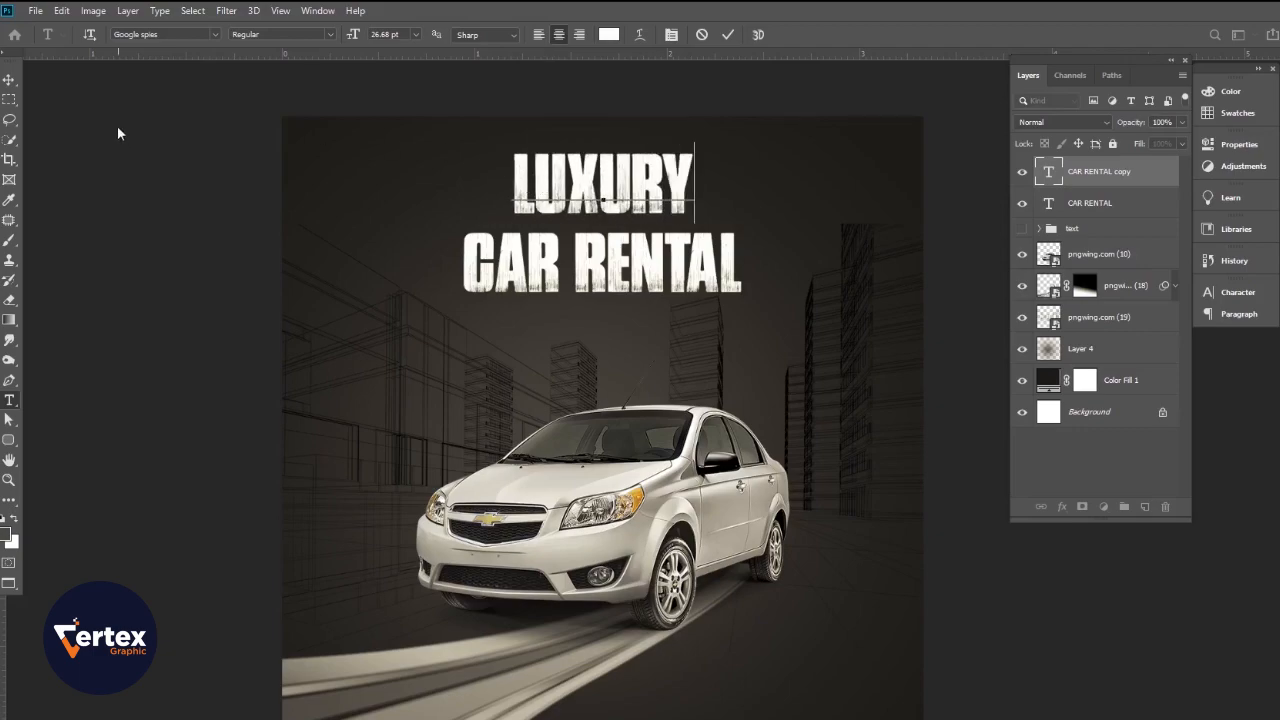
left_click(6, 80)
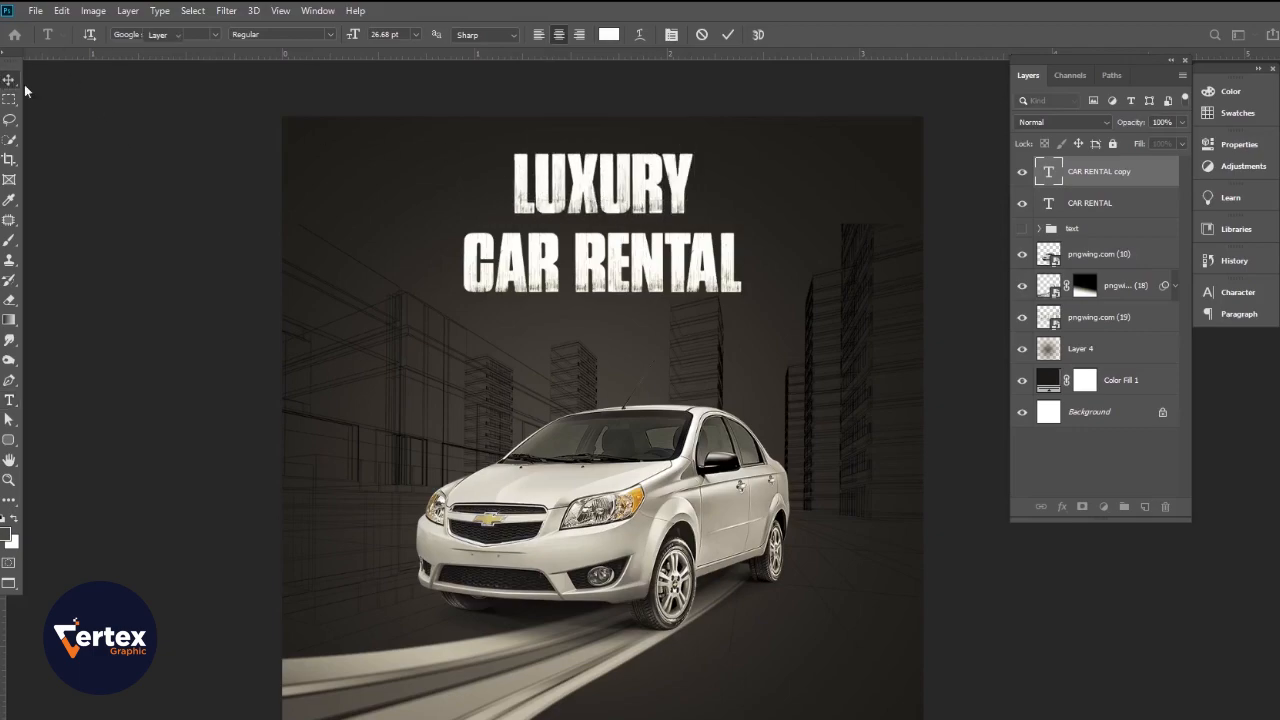
Change the Luxury text's font to Amaze Normal.
left_click(1234, 292)
left_click(1115, 313)
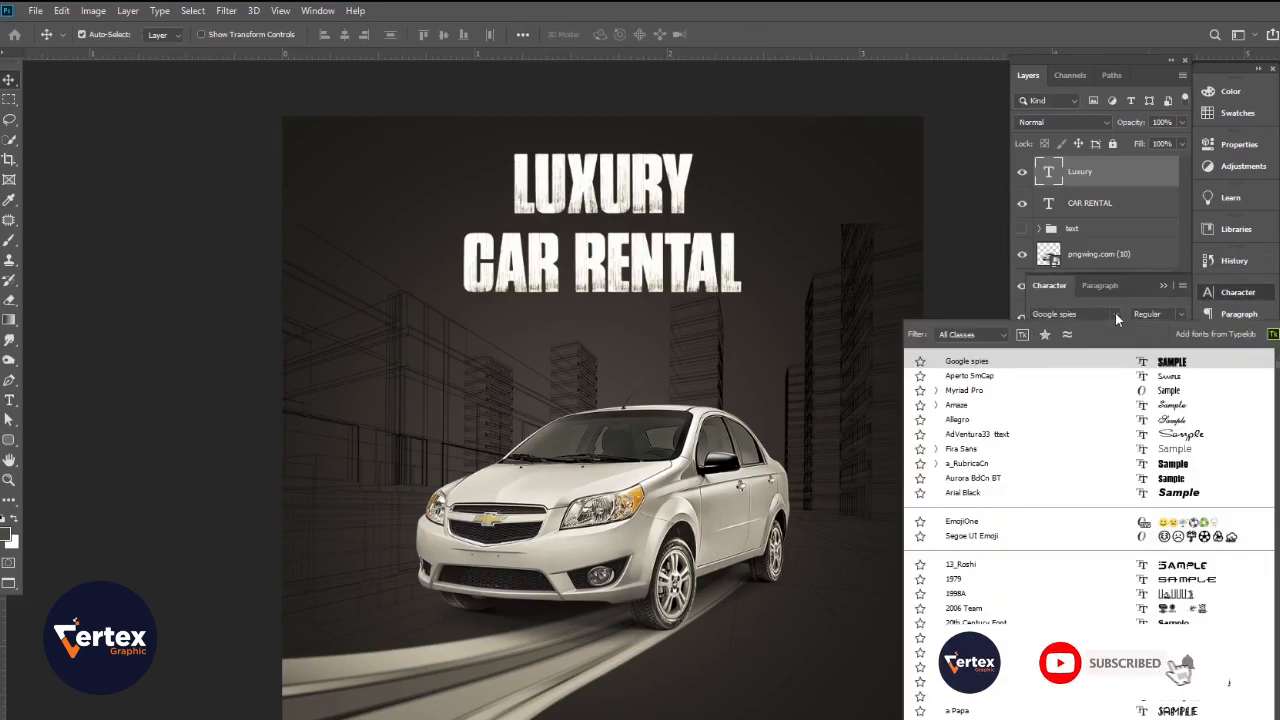
left_click(1147, 405)
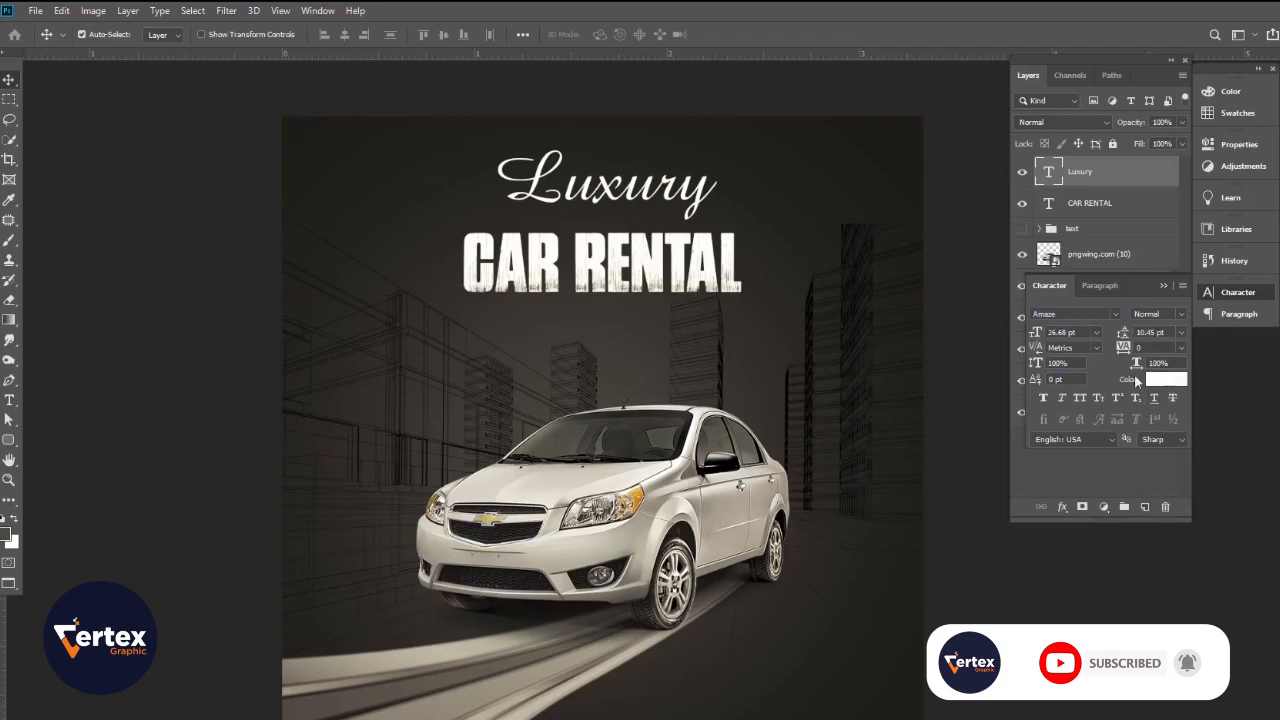
Reduce the Luxury text to 13.68 pt and centre it just above the CAR RENTAL headline.
left_click_drag(1035, 334, 1000, 330)
left_click_drag(628, 200, 620, 213)
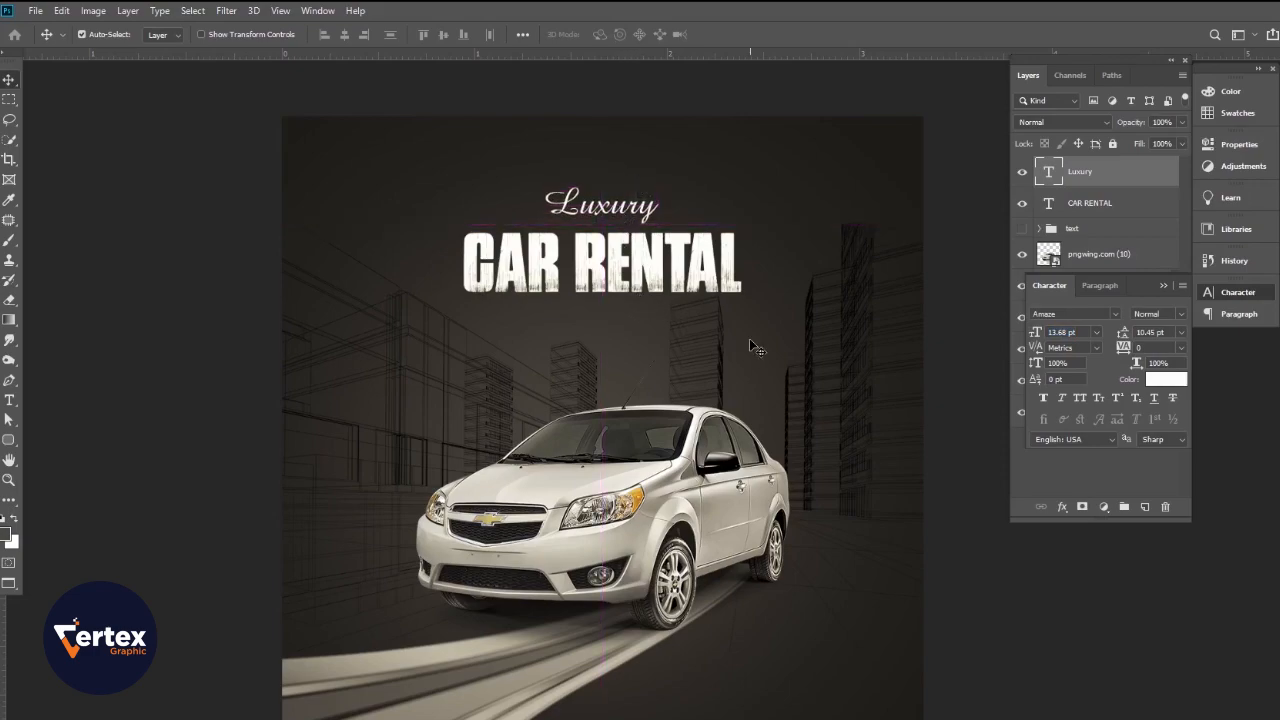
left_click(1128, 584)
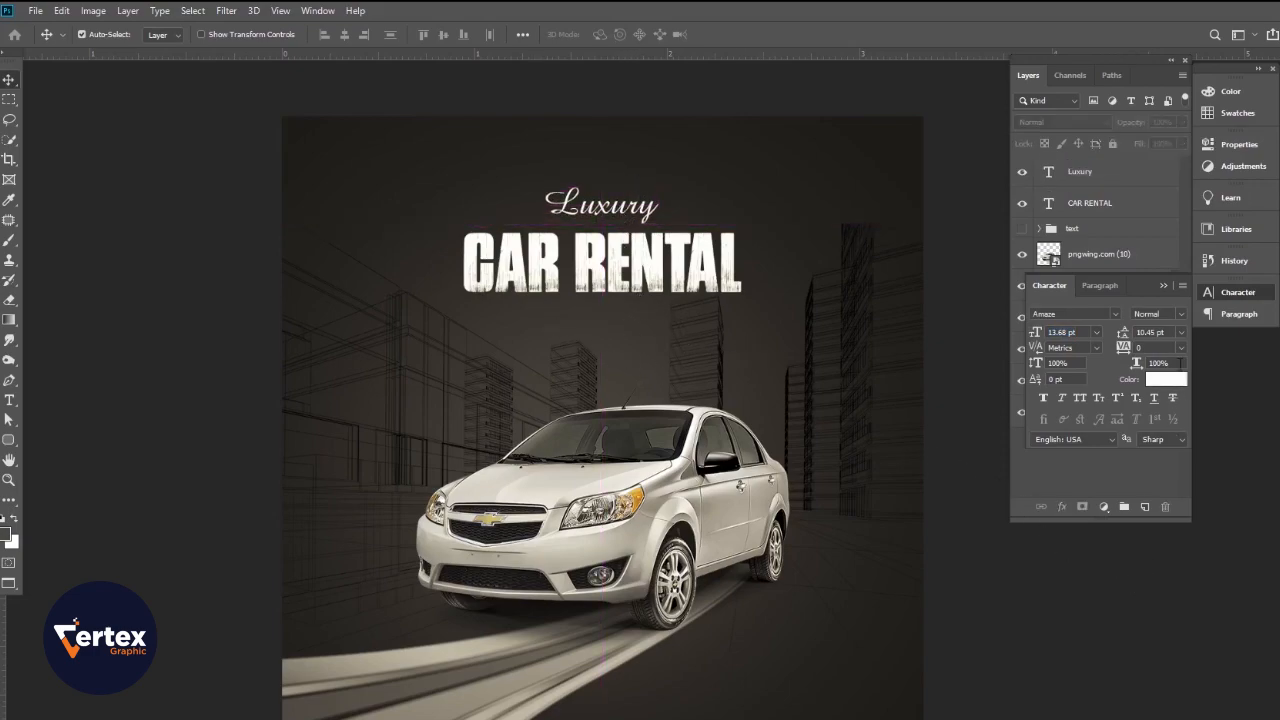
Hide the separate Luxury and CAR RENTAL layers, show the prepared text group instead, and check the complete ad.
left_click(1162, 286)
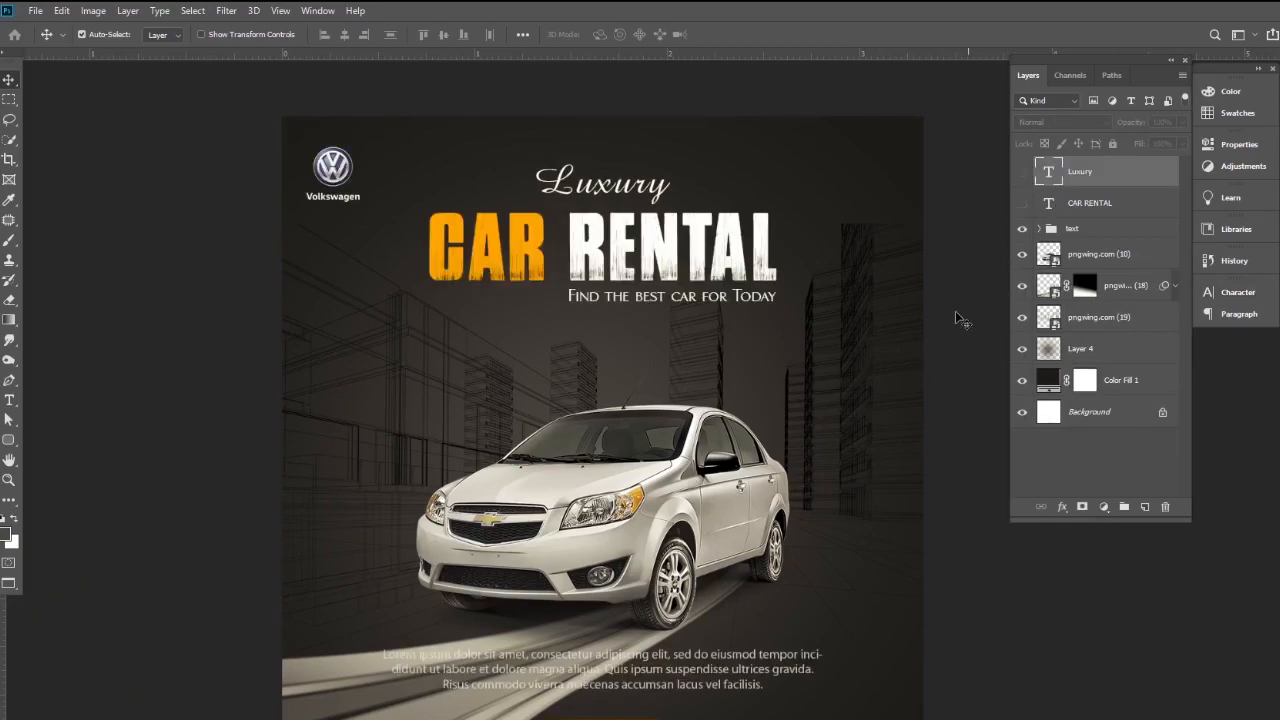
scroll(645, 512, "up", 1)
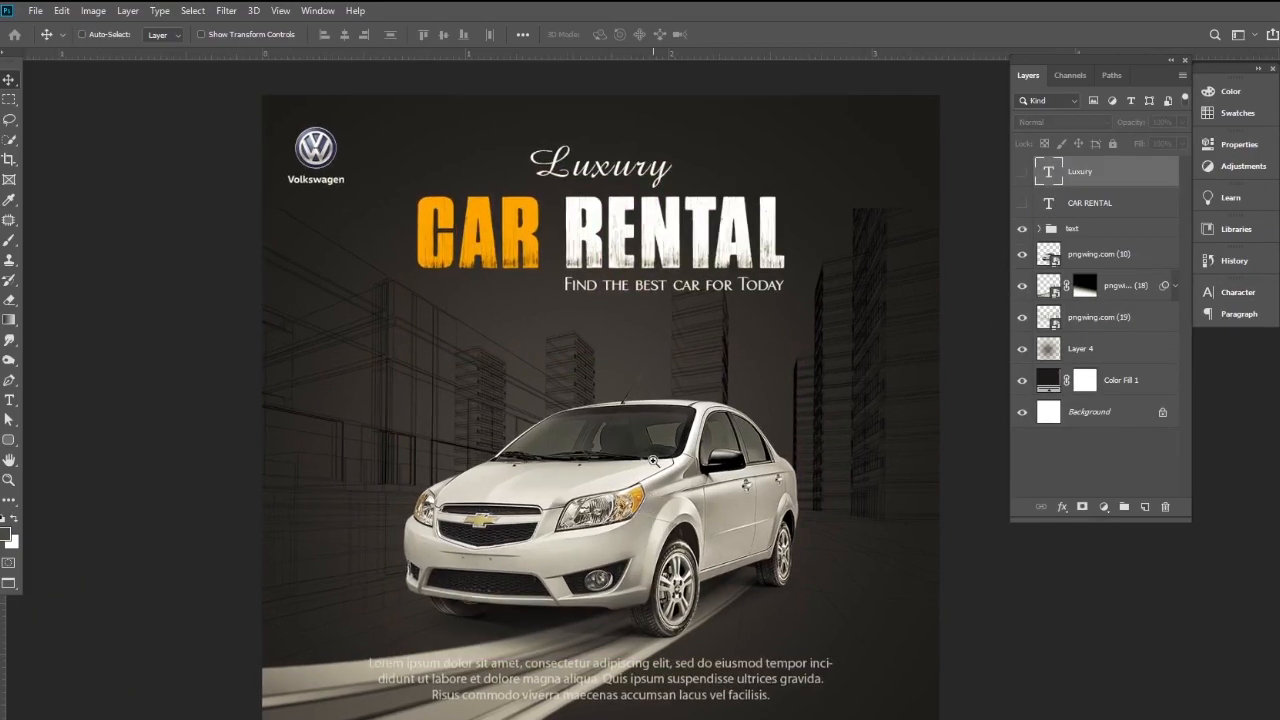
scroll(652, 458, "down", 2)
scroll(605, 413, "up", 1)
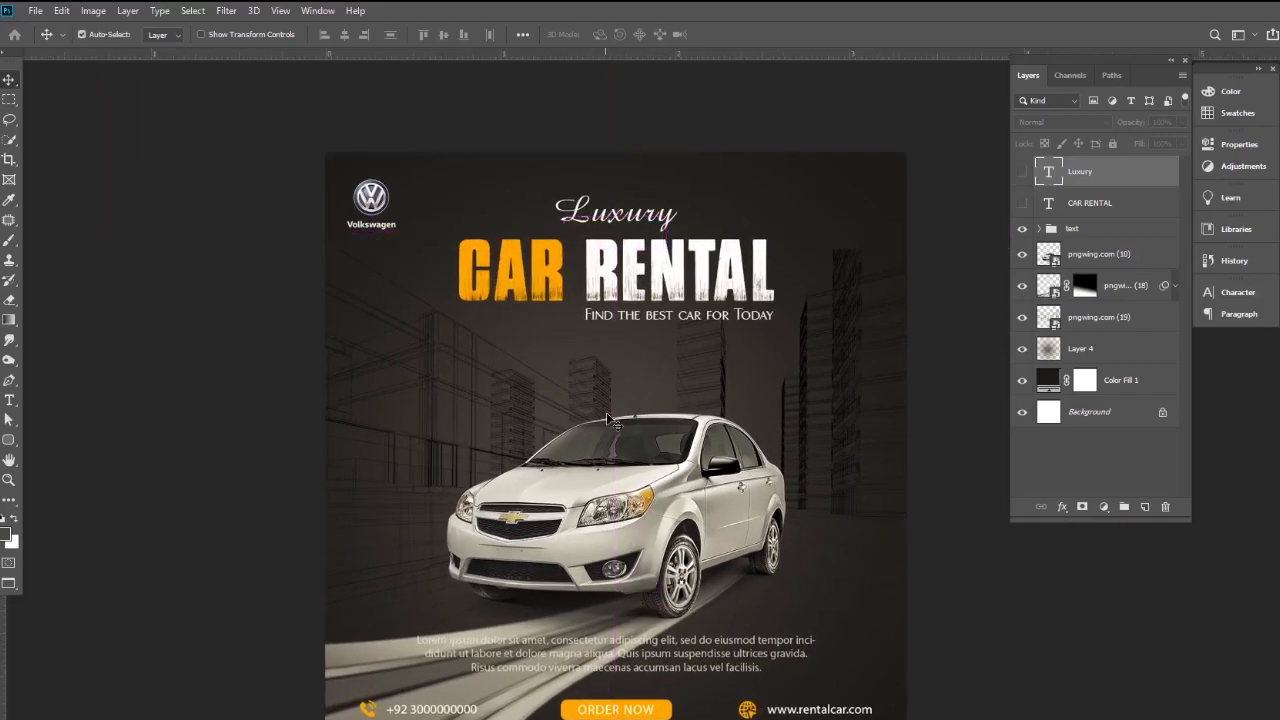
left_click(934, 573, "ctrl")
scroll(934, 575, "up", 1)
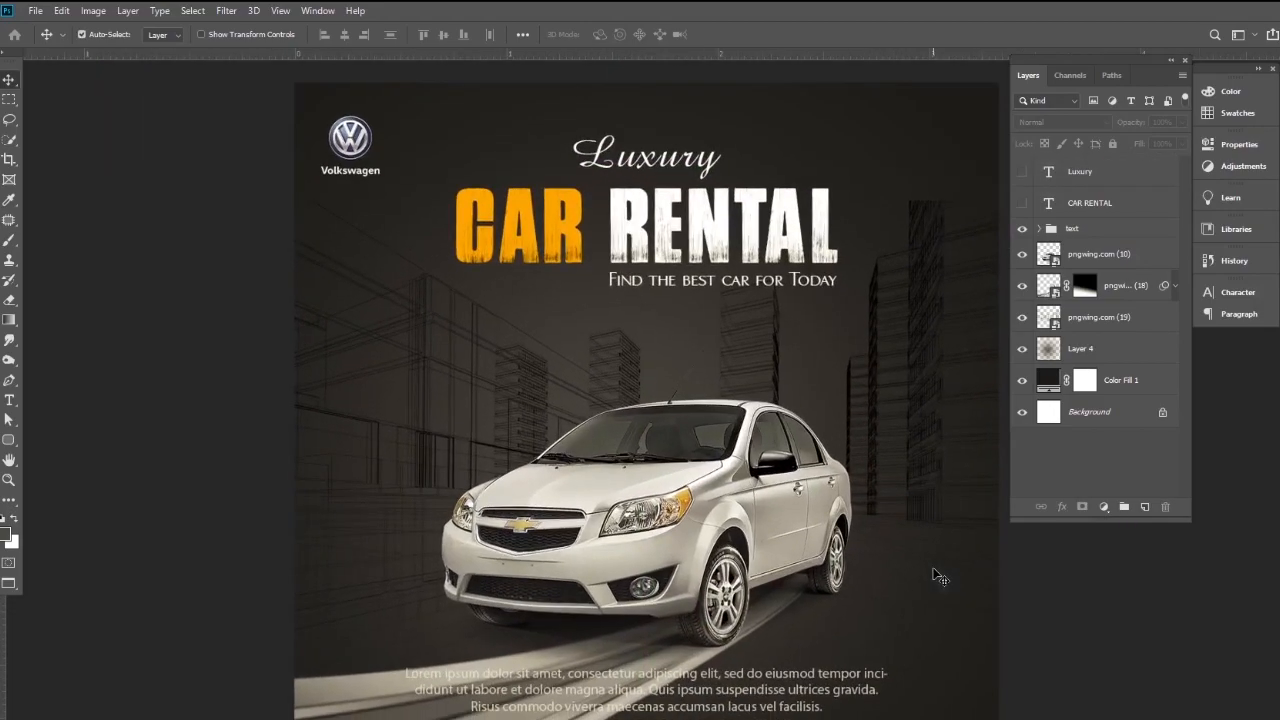
Collapse the floating Layers, Channels and Paths panel group and dock it beneath the Paragraph panel.
left_click(1170, 63)
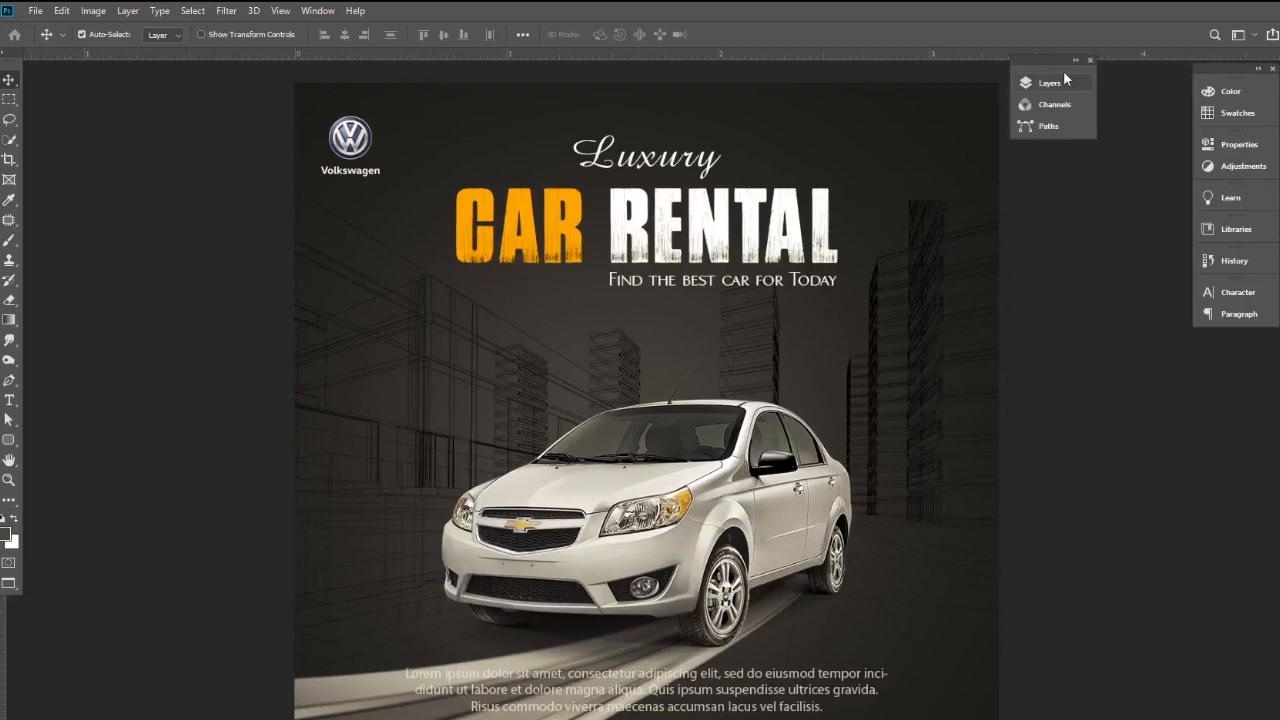
left_click_drag(1055, 63, 1217, 336)
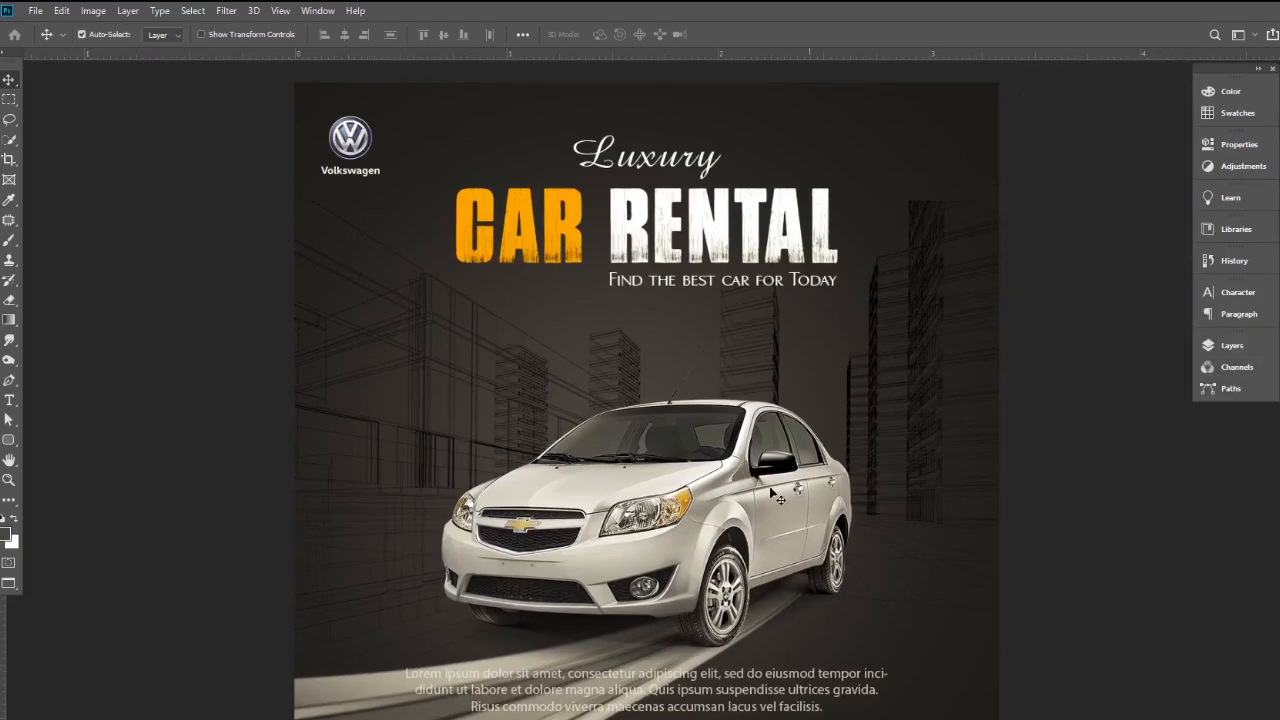